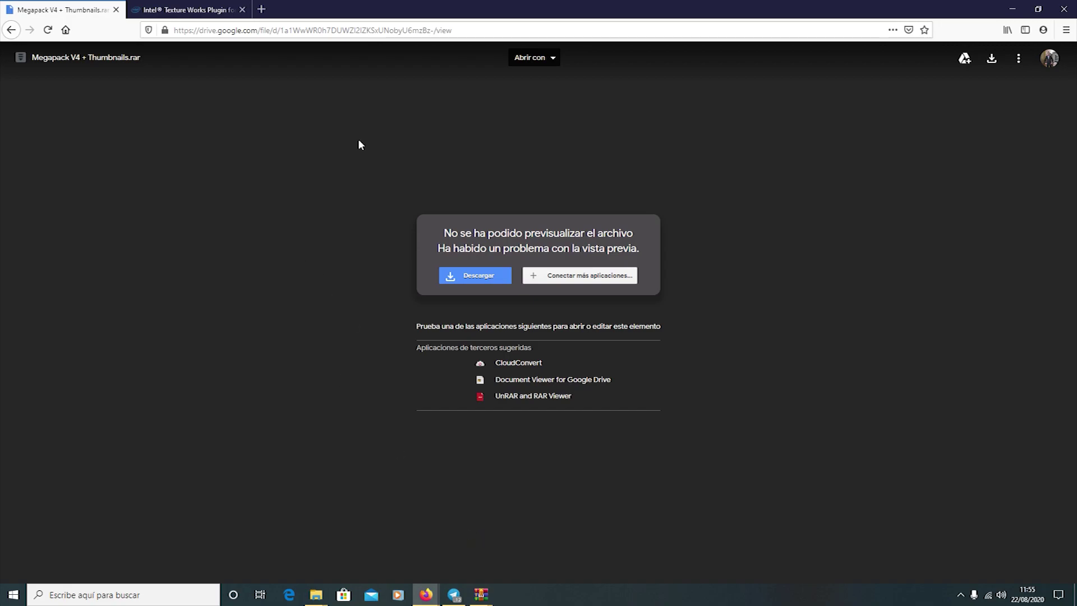
Switch to WinRAR and show the contents of the Megapack V4 + Thumbnails.rar archive.
click(482, 36)
click(305, 286)
mouse_move(481, 593)
click(521, 551)
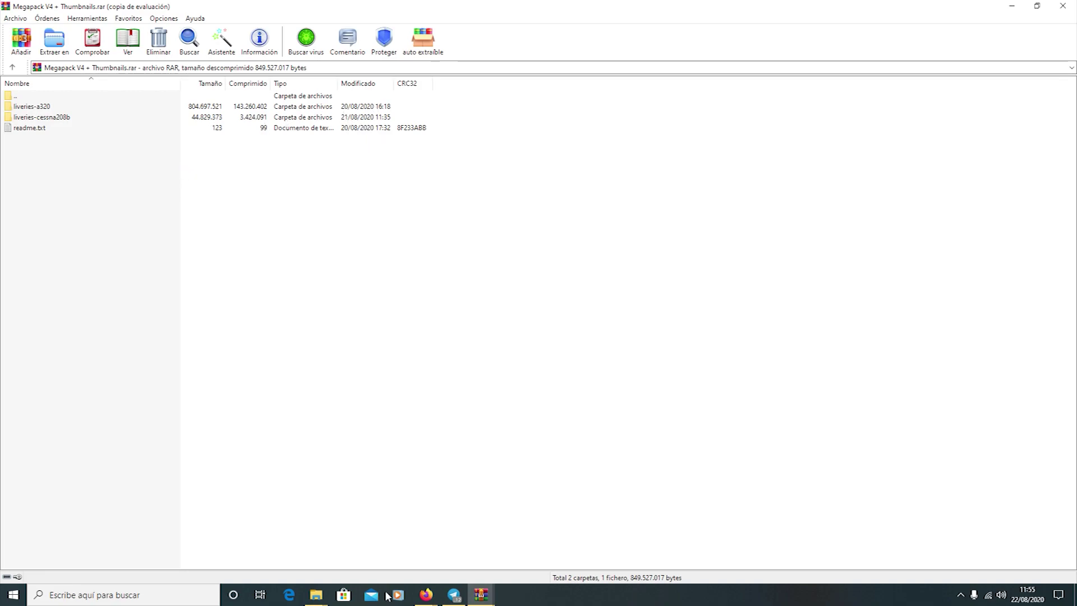
Switch to File Explorer's user folder, check the hidden-items view option and look inside the AppData folder.
mouse_move(313, 598)
click(286, 543)
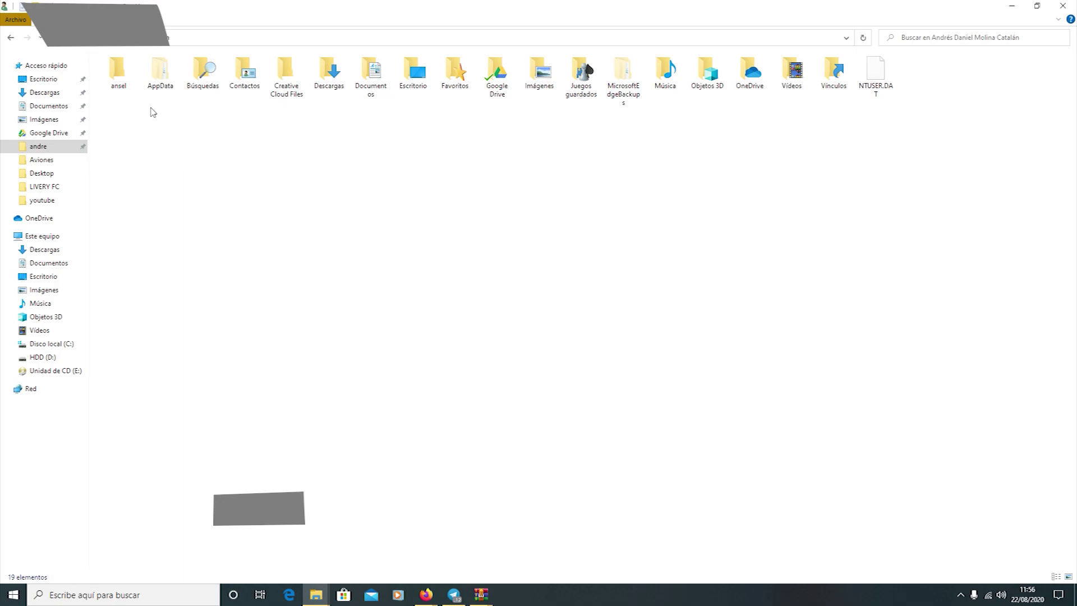
click(106, 19)
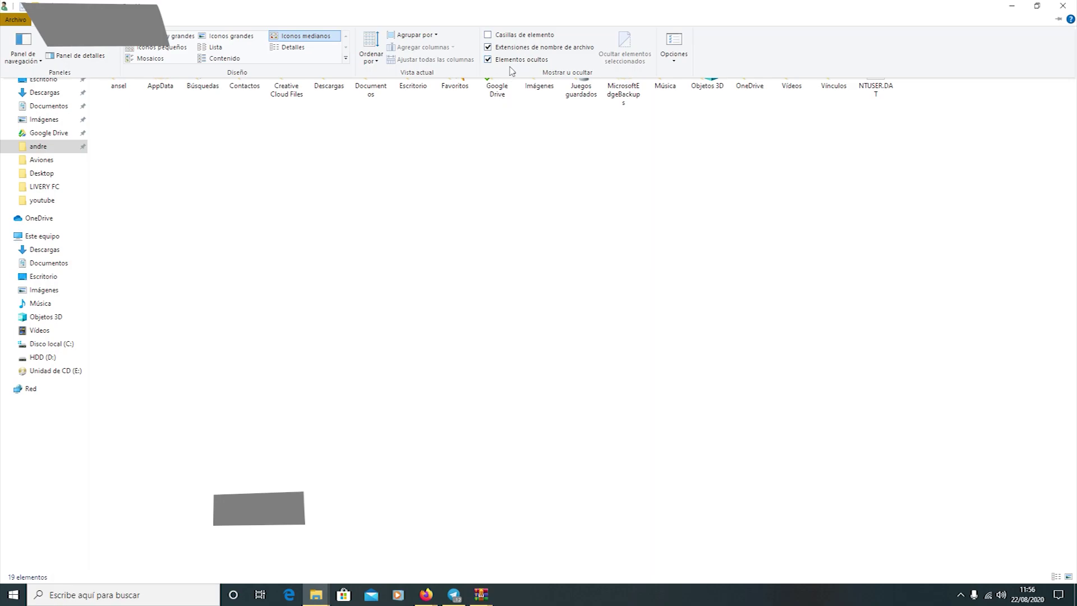
click(381, 183)
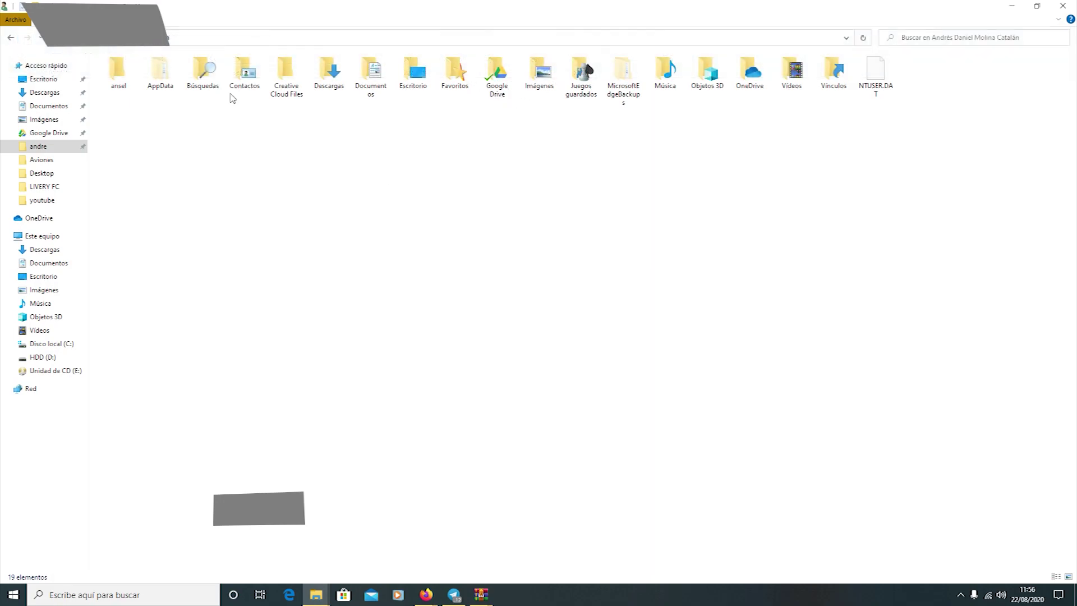
double_click(161, 84)
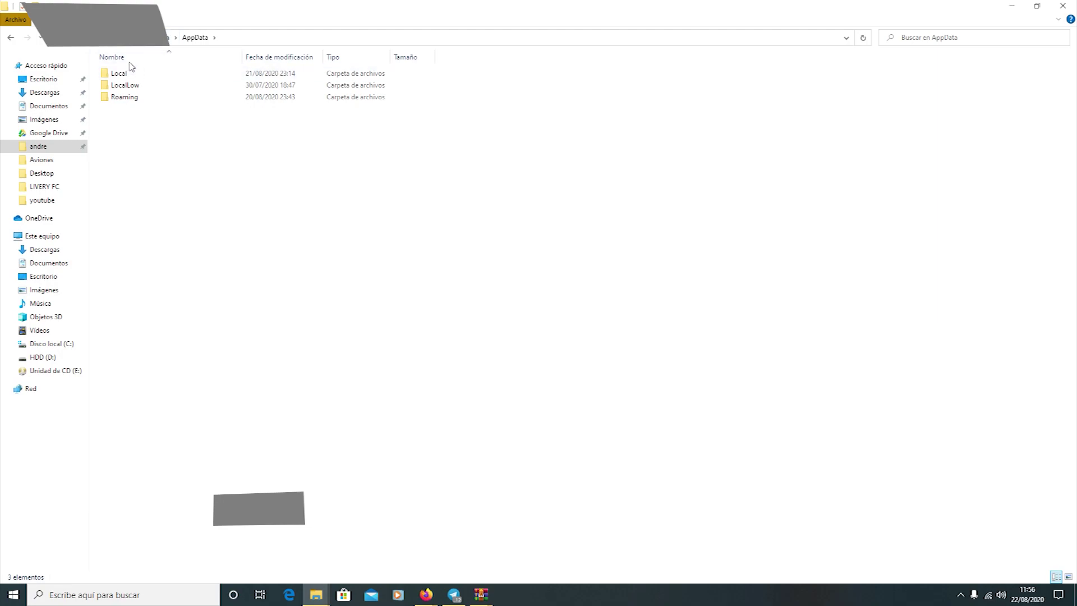
key(alt+Up)
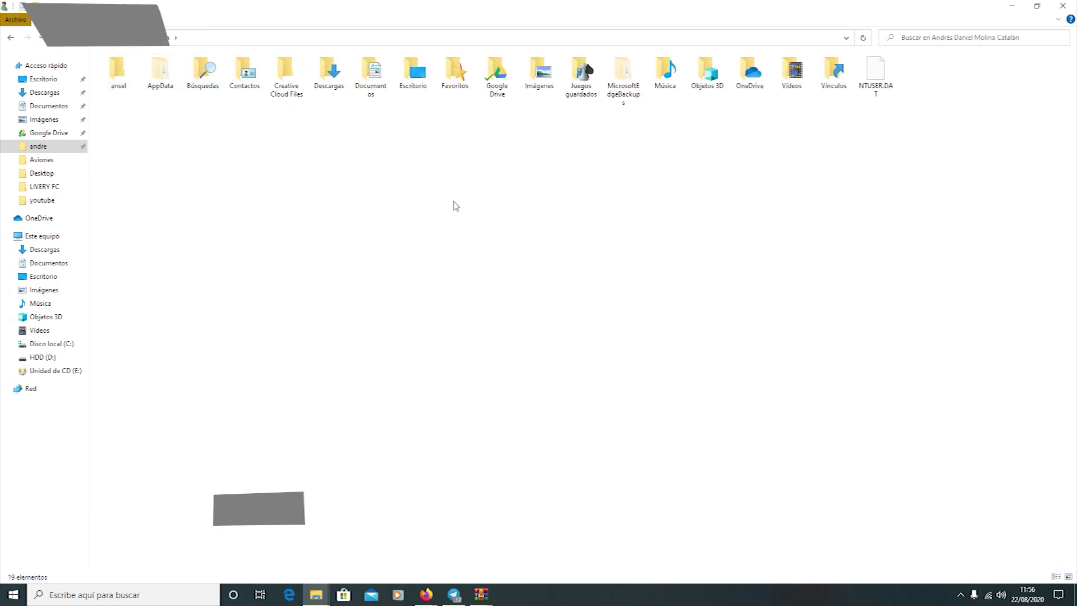
Open the AppData folder by appending \appdata to the user folder's path.
click(242, 38)
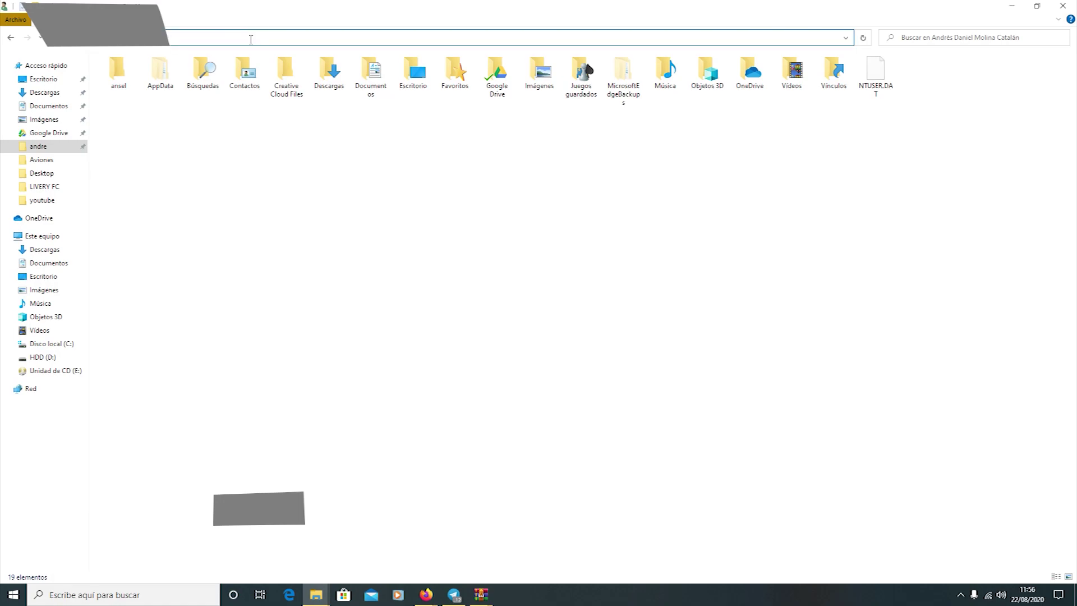
text(\)
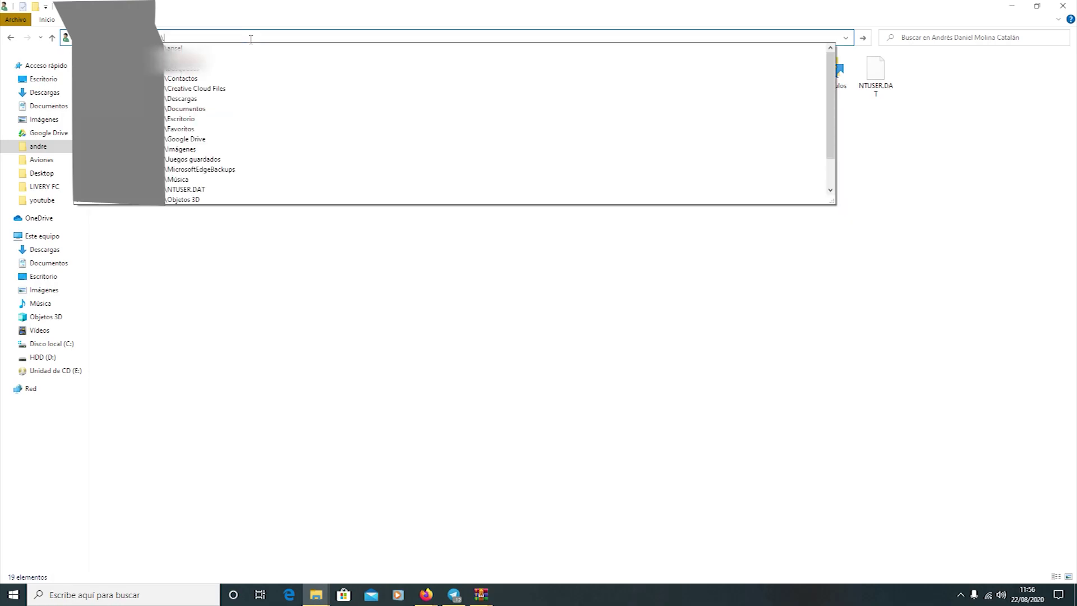
text(app)
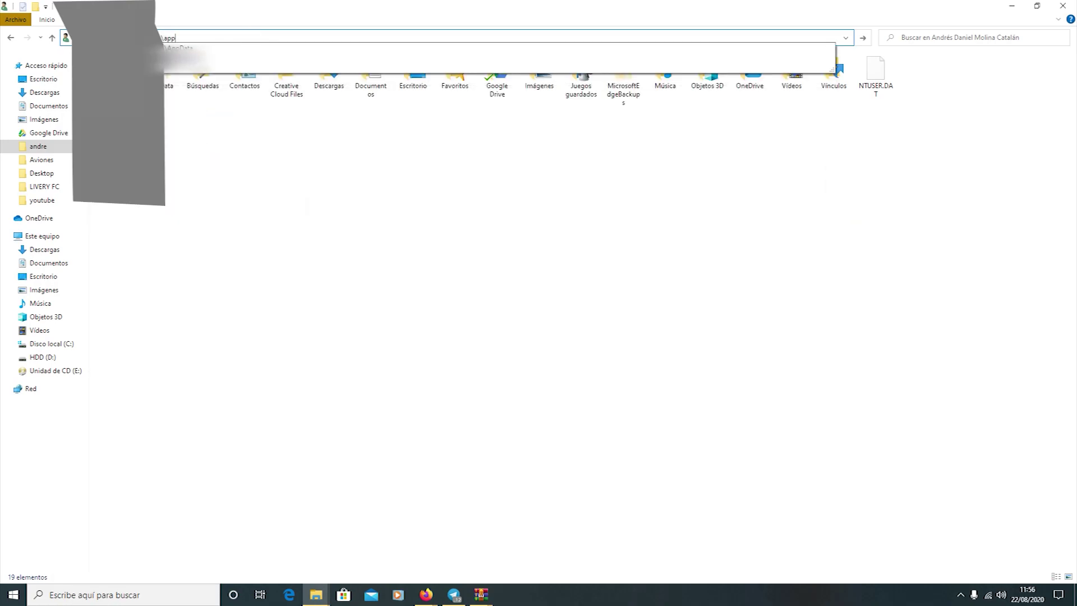
text(data)
key(Return)
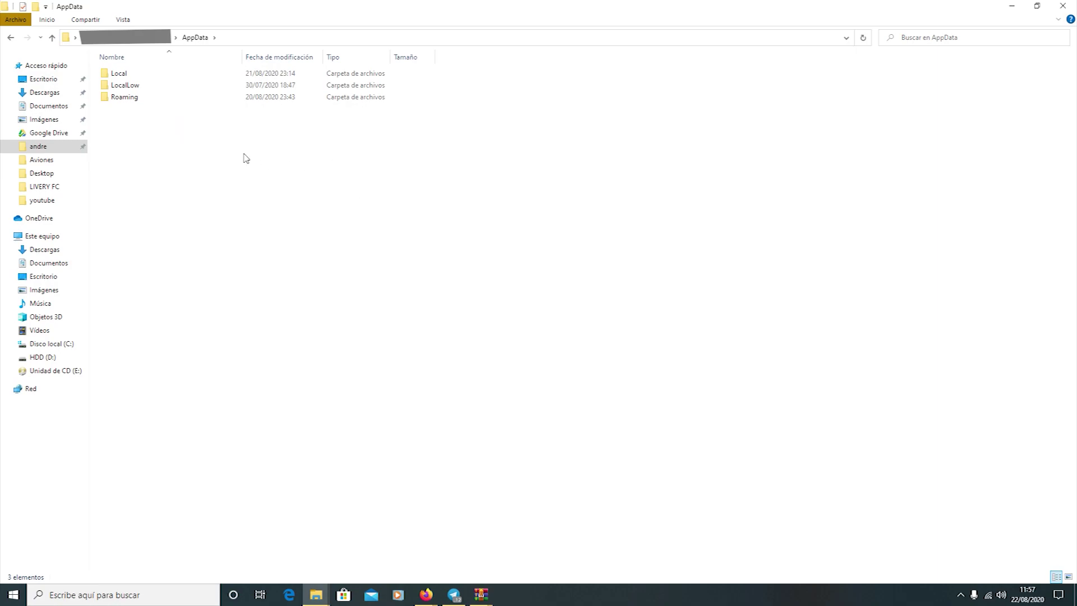
Open the Community folder at Local\Packages\Microsoft.FlightSimulator_8wekyb3d8bbwe\LocalCache\Packages inside AppData.
double_click(140, 77)
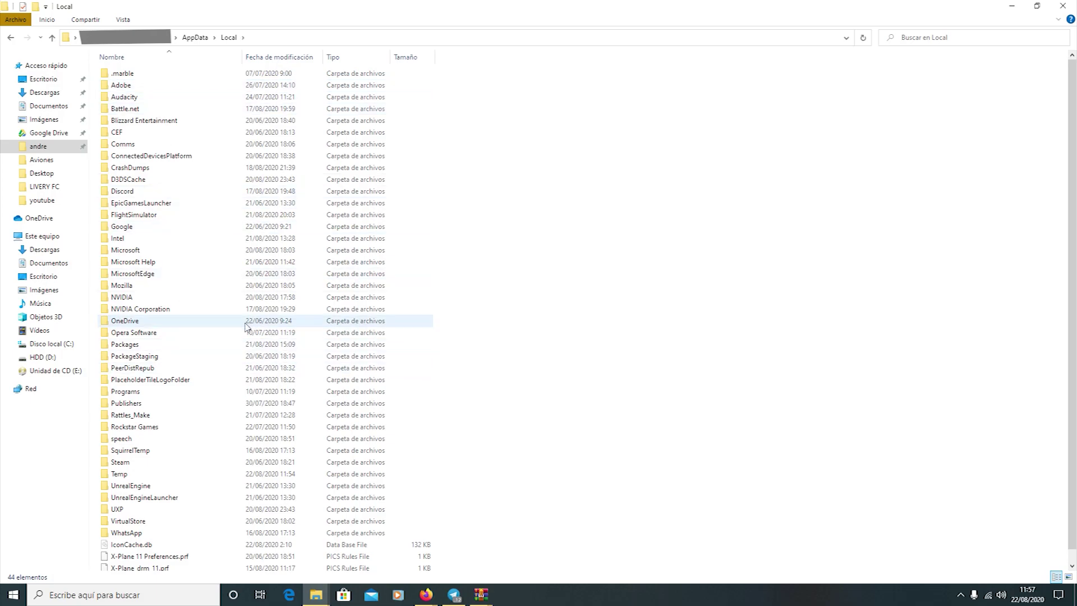
double_click(204, 344)
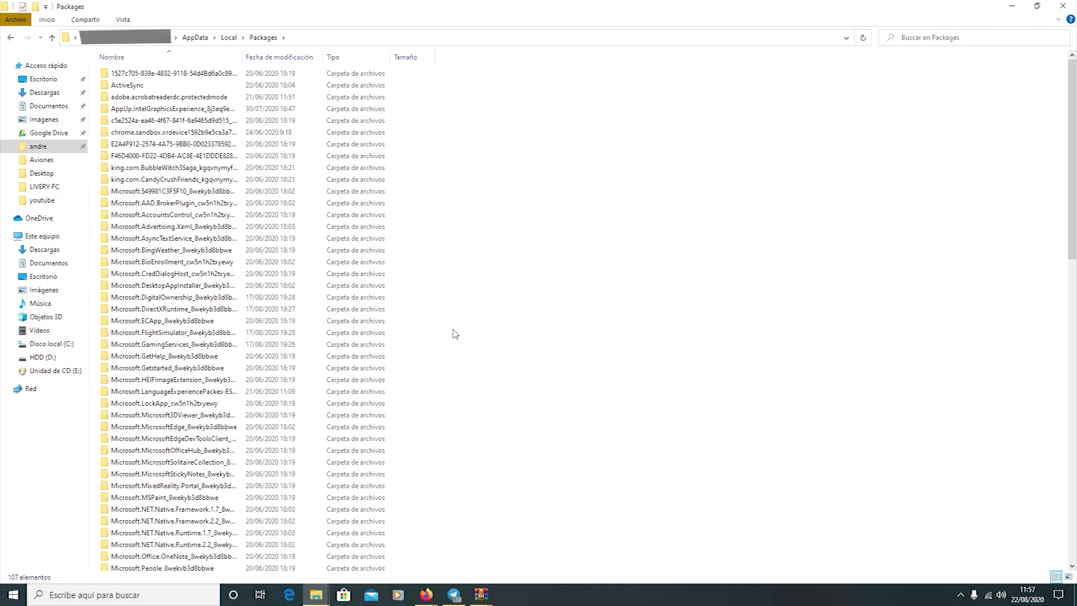
scroll(455, 334, down, 2)
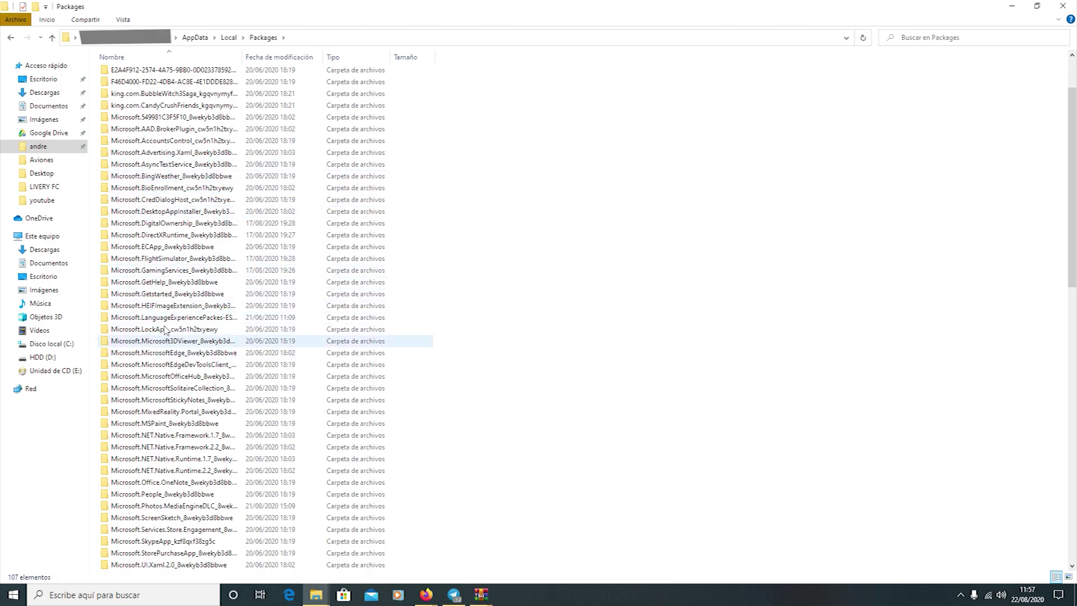
click(174, 259)
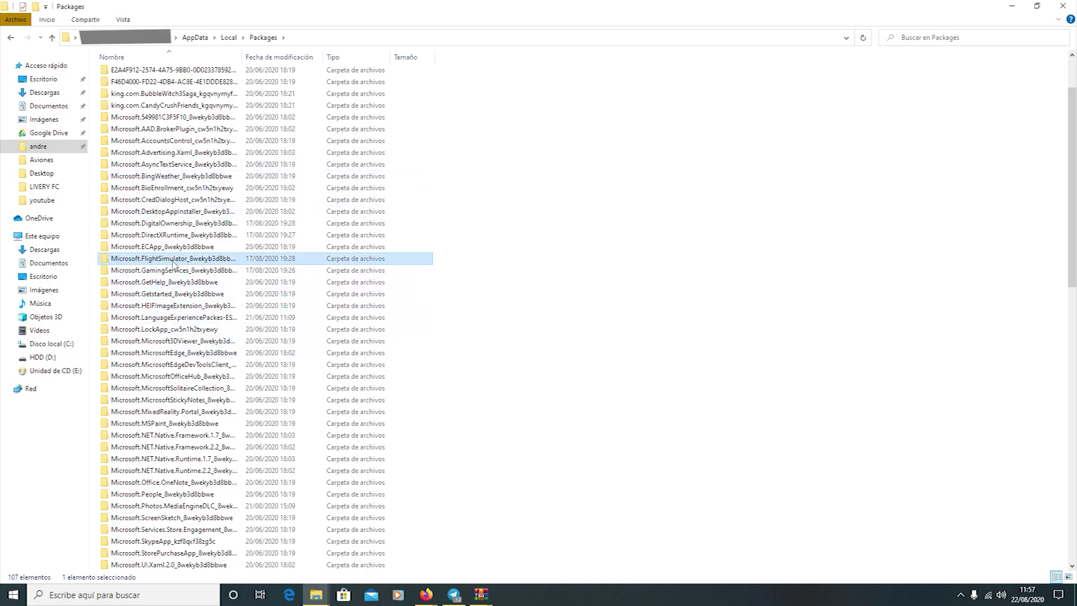
double_click(174, 263)
double_click(176, 101)
double_click(171, 85)
double_click(171, 78)
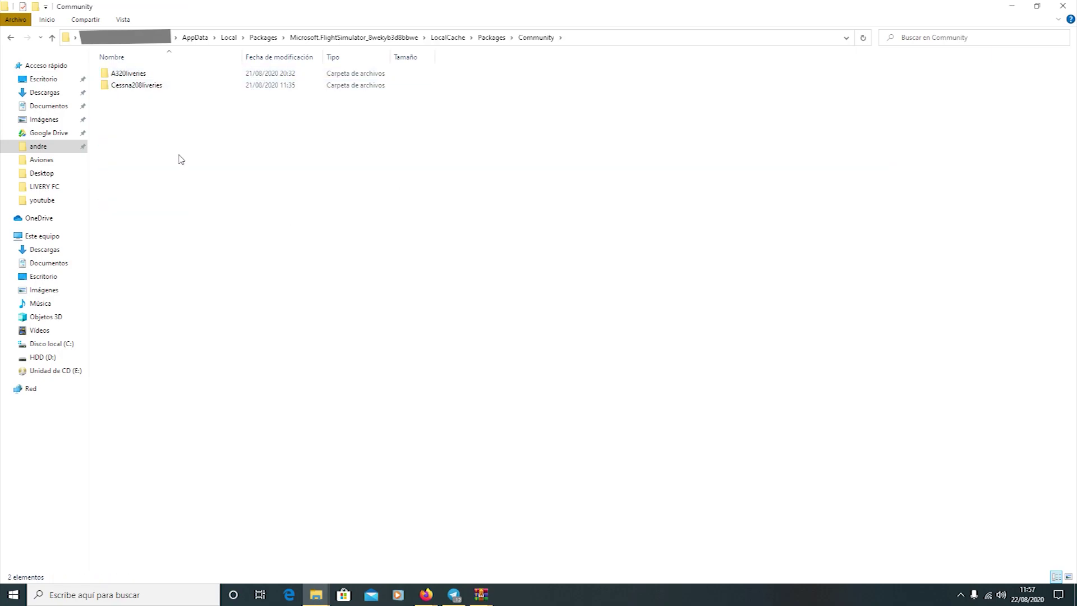
Compare the livery folders in Community with the Megapack V4 + Thumbnails.rar contents in WinRAR and return to the Community folder.
drag(274, 145, 147, 73)
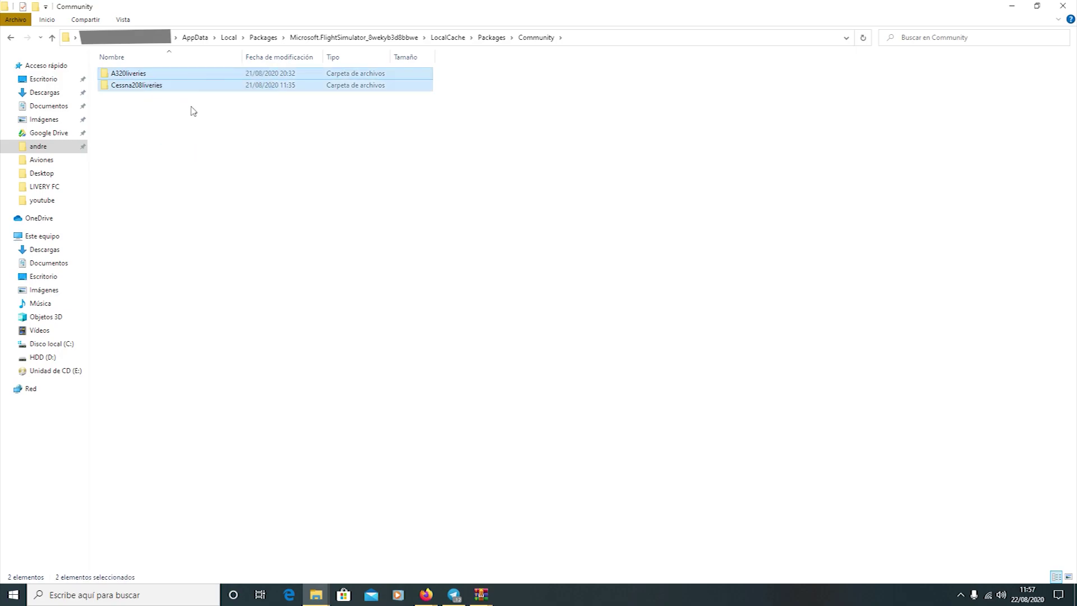
click(241, 152)
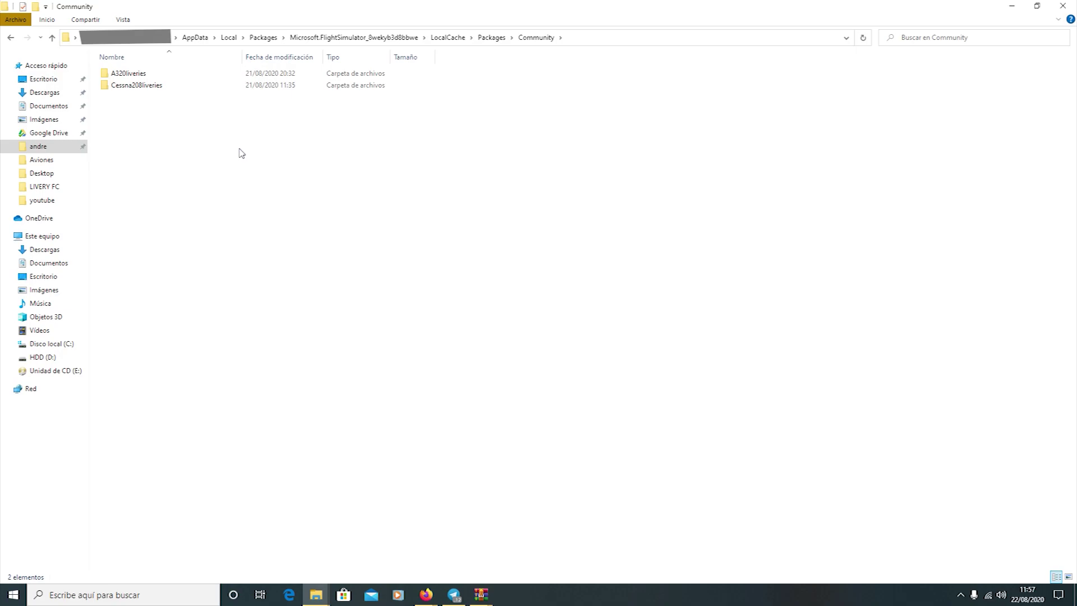
mouse_move(481, 594)
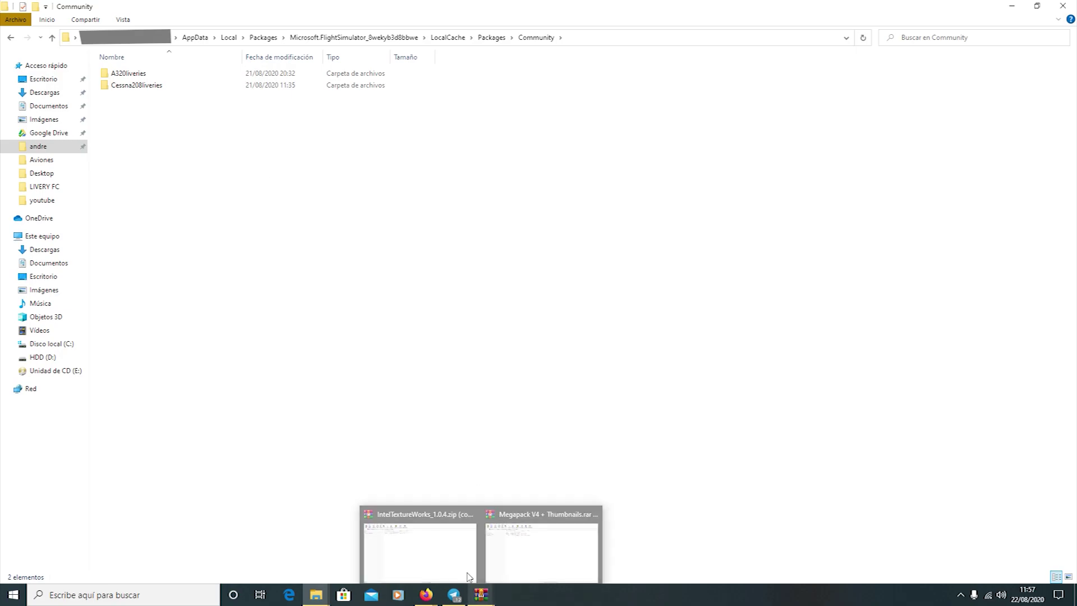
mouse_move(475, 541)
click(512, 541)
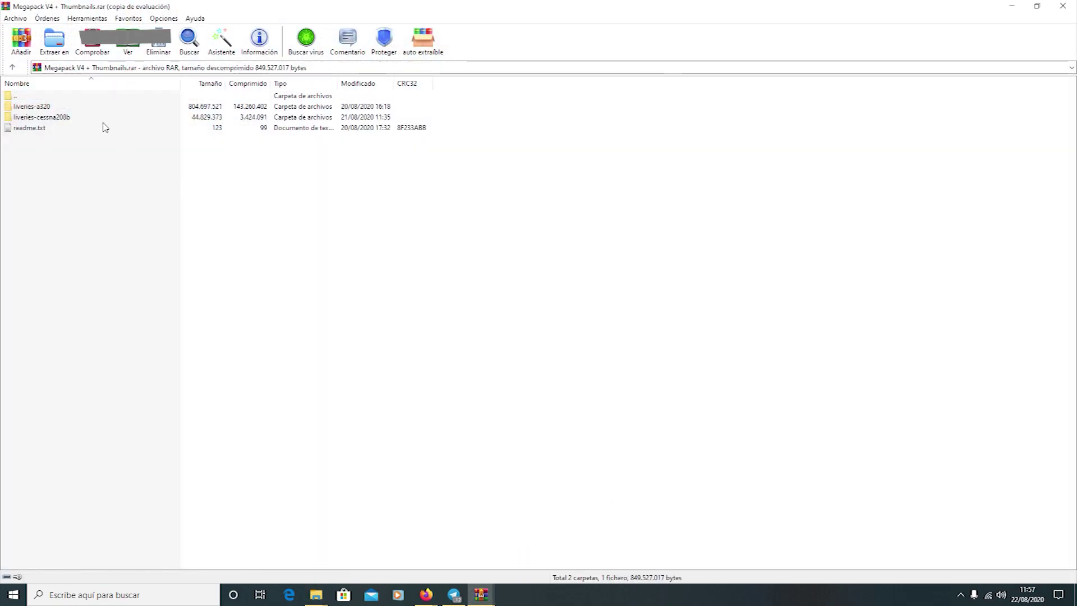
click(426, 595)
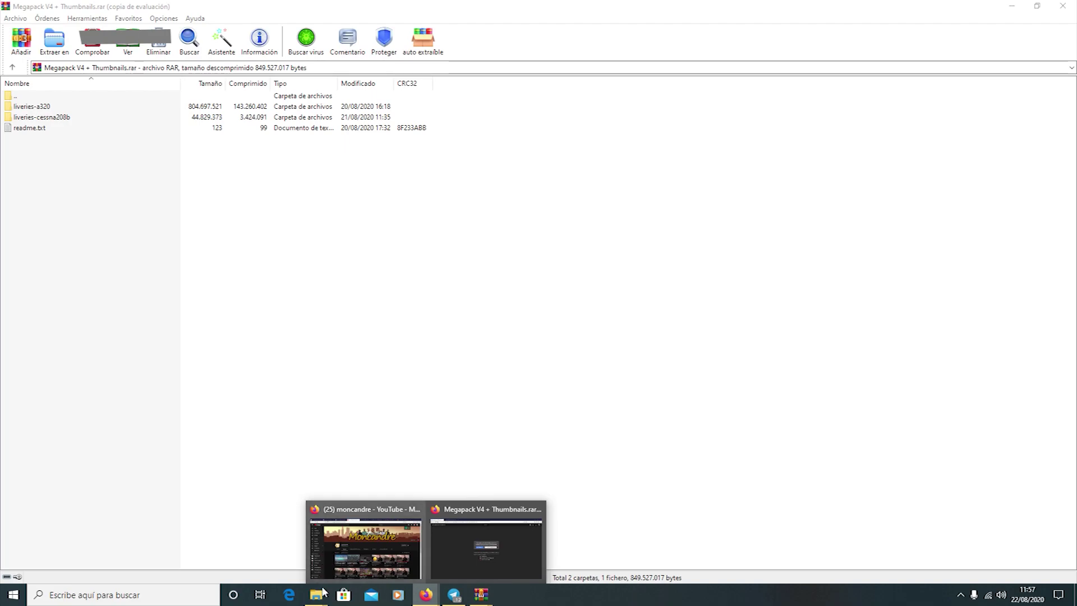
mouse_move(316, 594)
click(281, 541)
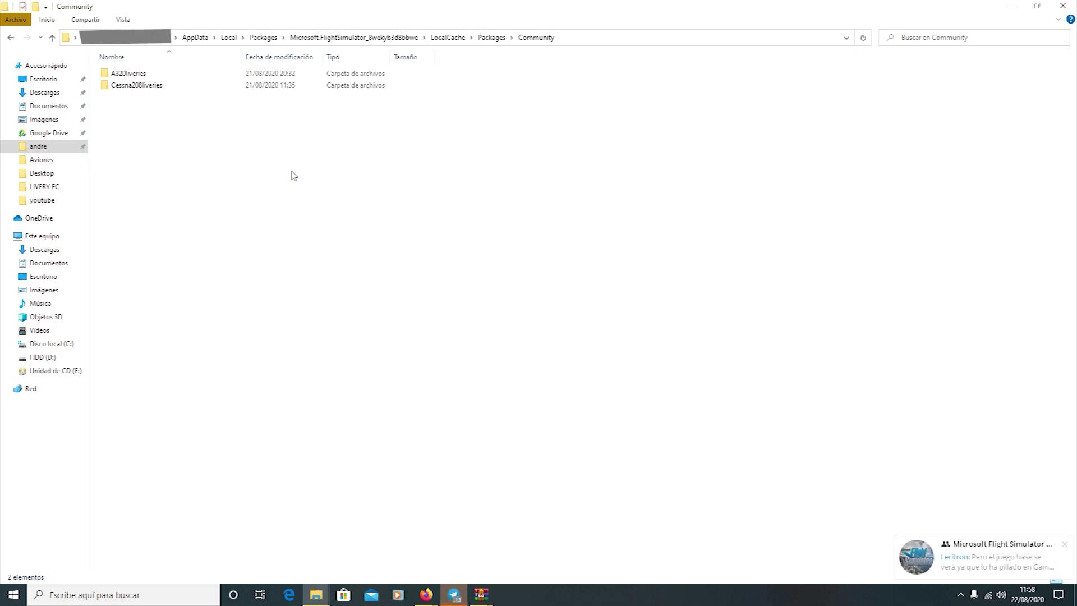
Dismiss the chat notification and quit Telegram running in the background.
click(1065, 544)
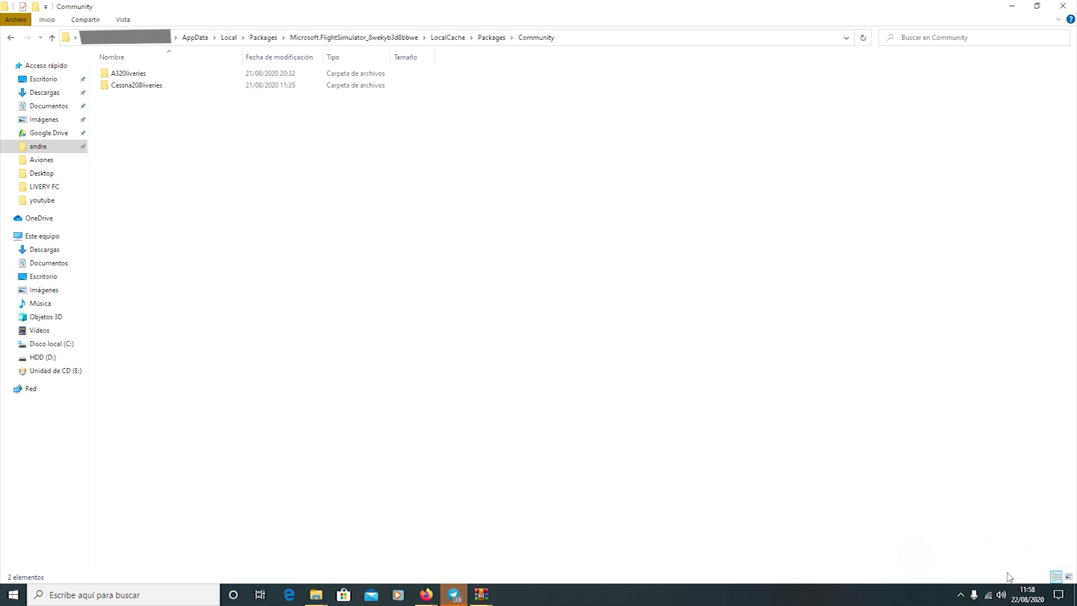
click(960, 594)
right_click(942, 551)
click(980, 536)
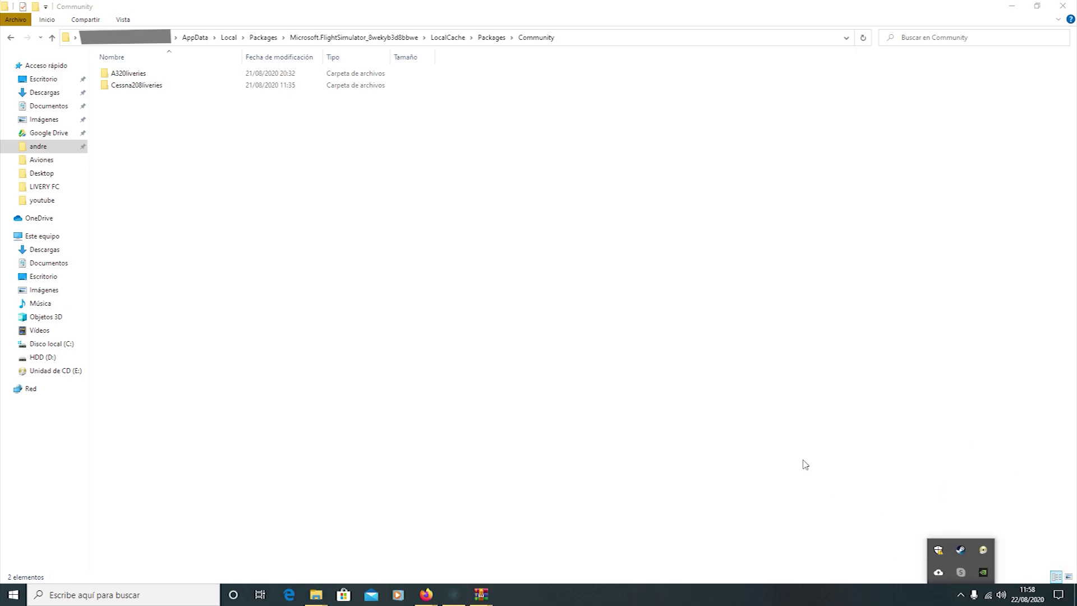
click(723, 379)
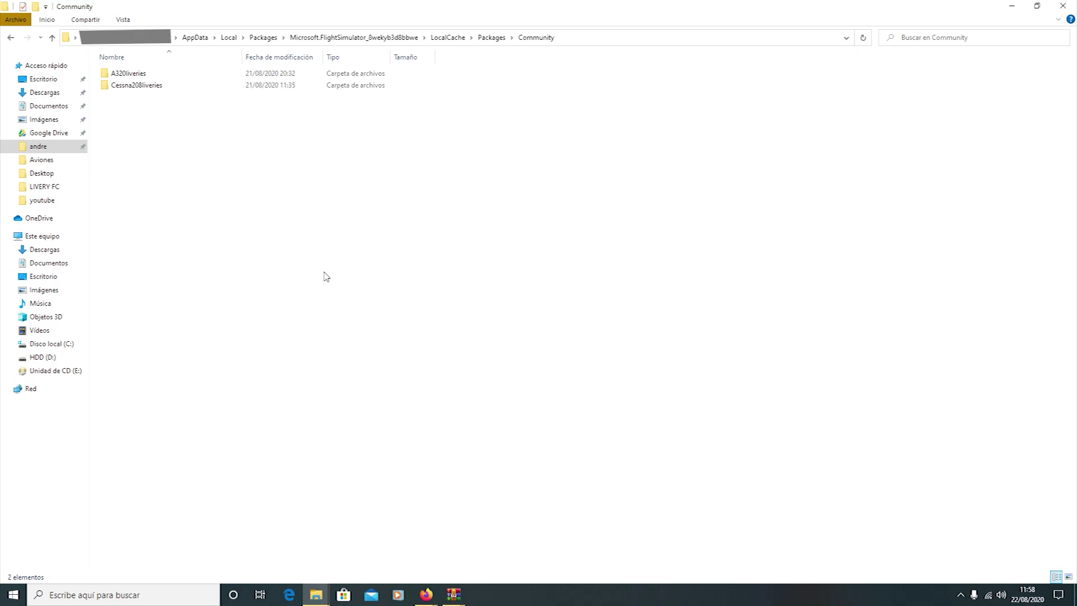
Switch to Firefox, view the Intel Texture Works Plugin page and highlight DDS in the After BC7 Fine Compression heading.
mouse_move(426, 594)
click(438, 540)
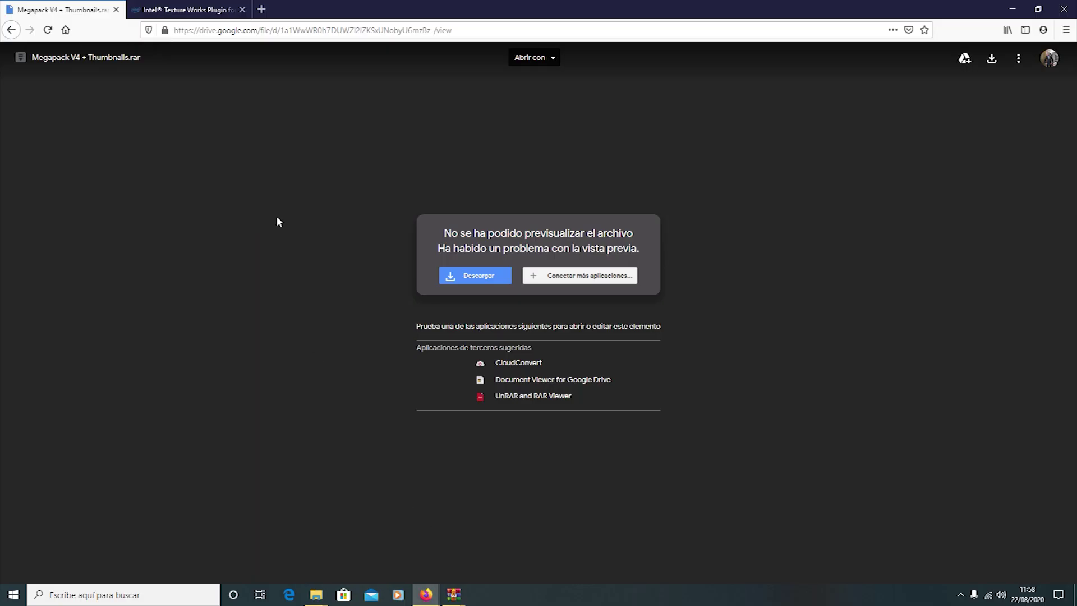
click(187, 11)
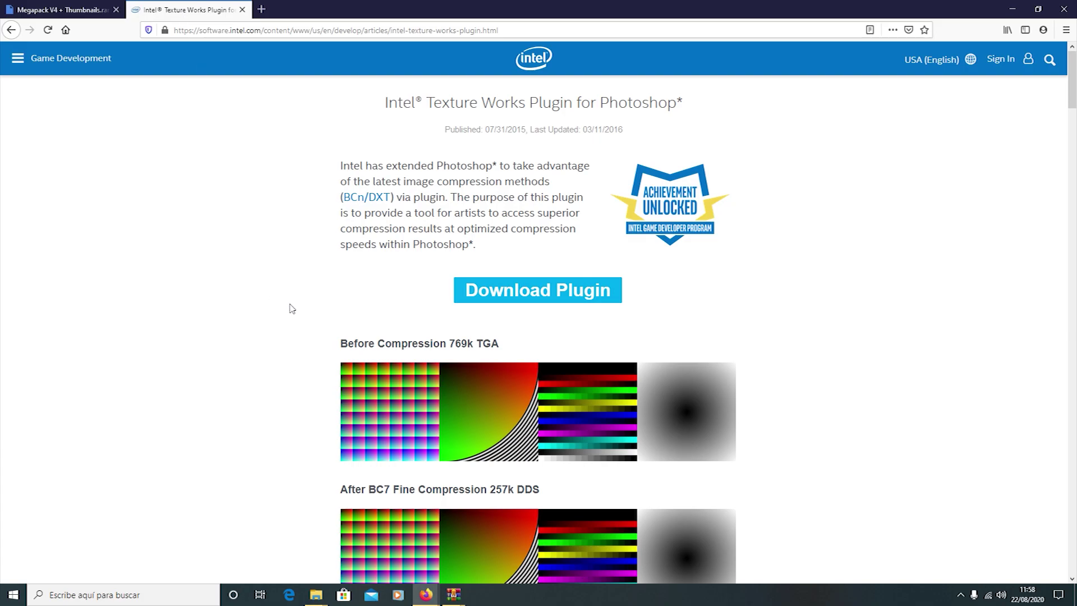
scroll(281, 303, down, 2)
scroll(288, 305, up, 2)
scroll(293, 314, down, 2)
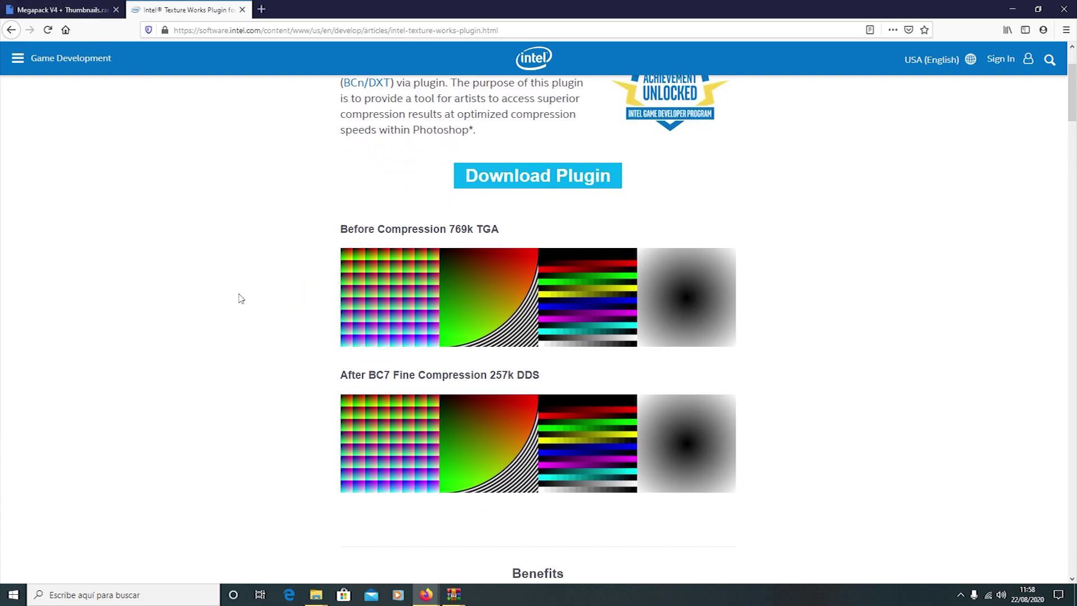
double_click(527, 381)
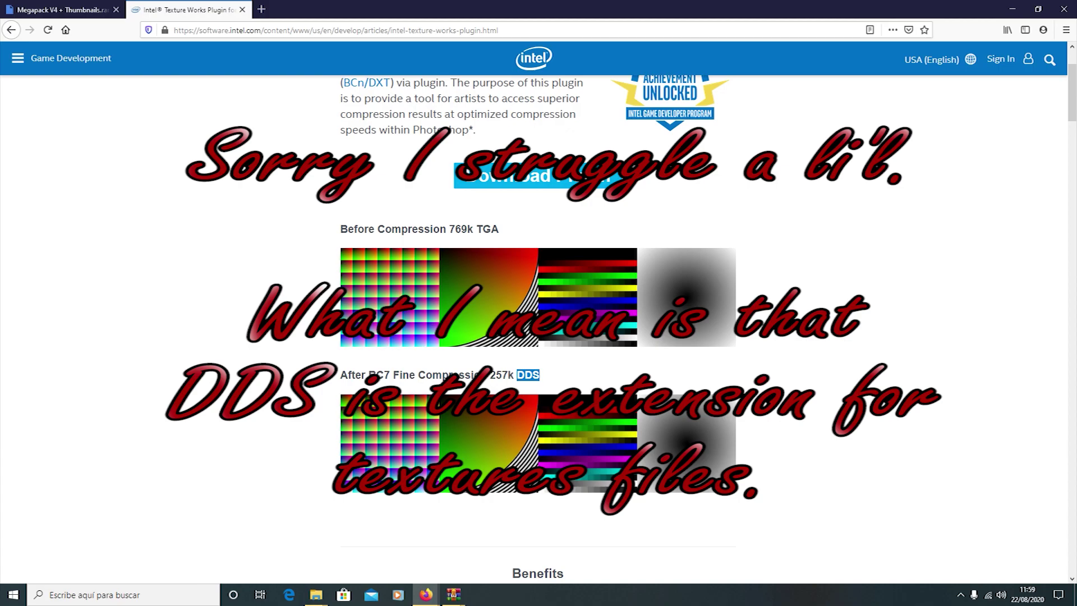
Open the plugin's download page and review its Getting Started (Installation) instructions.
click(546, 176)
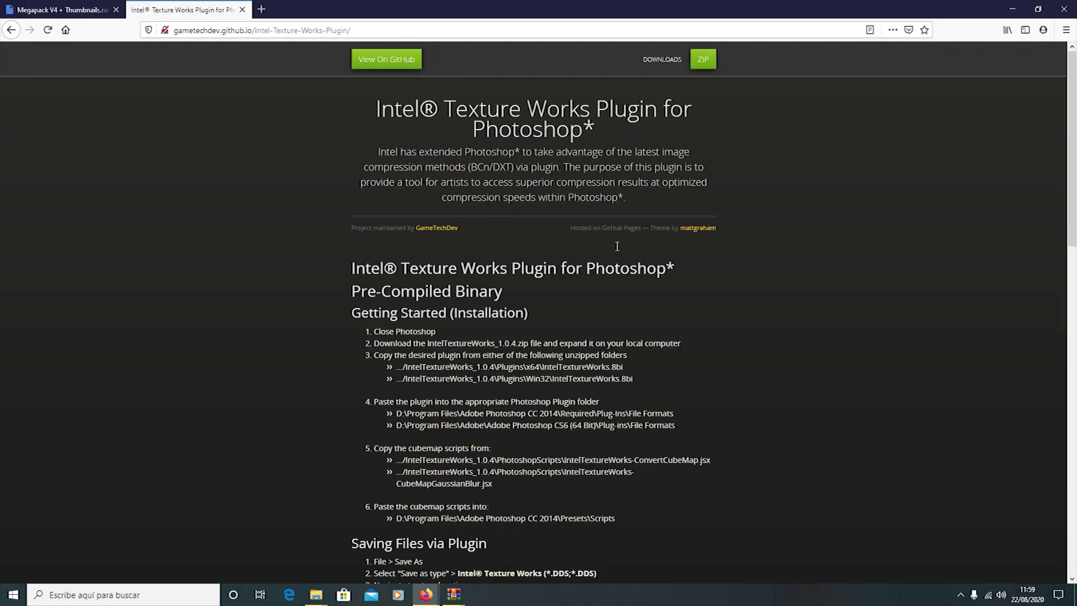
scroll(520, 292, down, 2)
drag(387, 154, 587, 435)
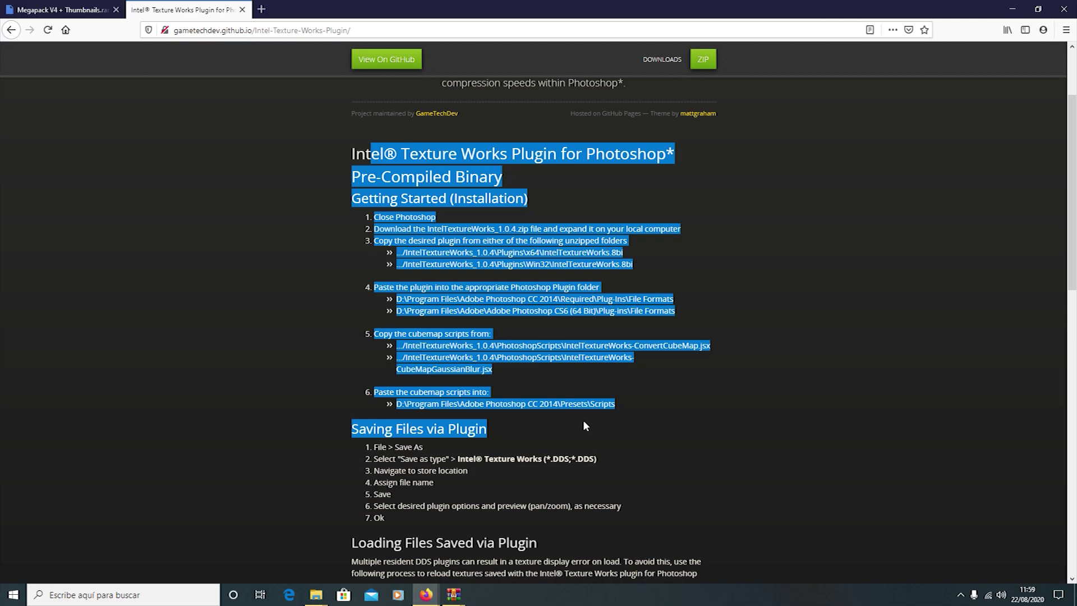
click(230, 310)
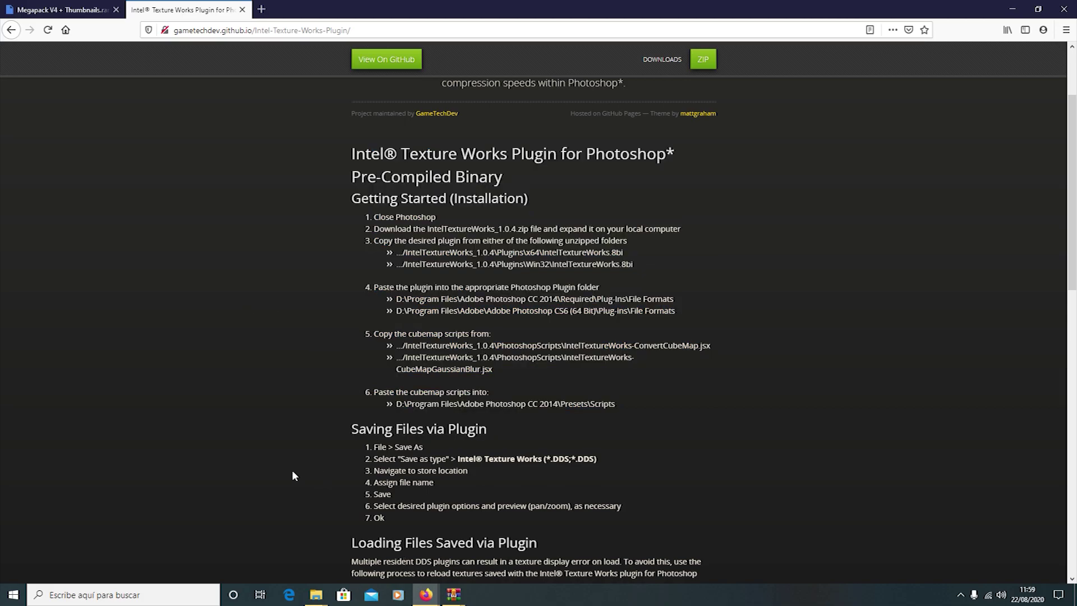
Switch to IntelTextureWorks_1.0.4.zip in WinRAR and open its IntelTextureWorks_1.0.4\Plugins\x64 folder.
mouse_move(454, 594)
click(421, 559)
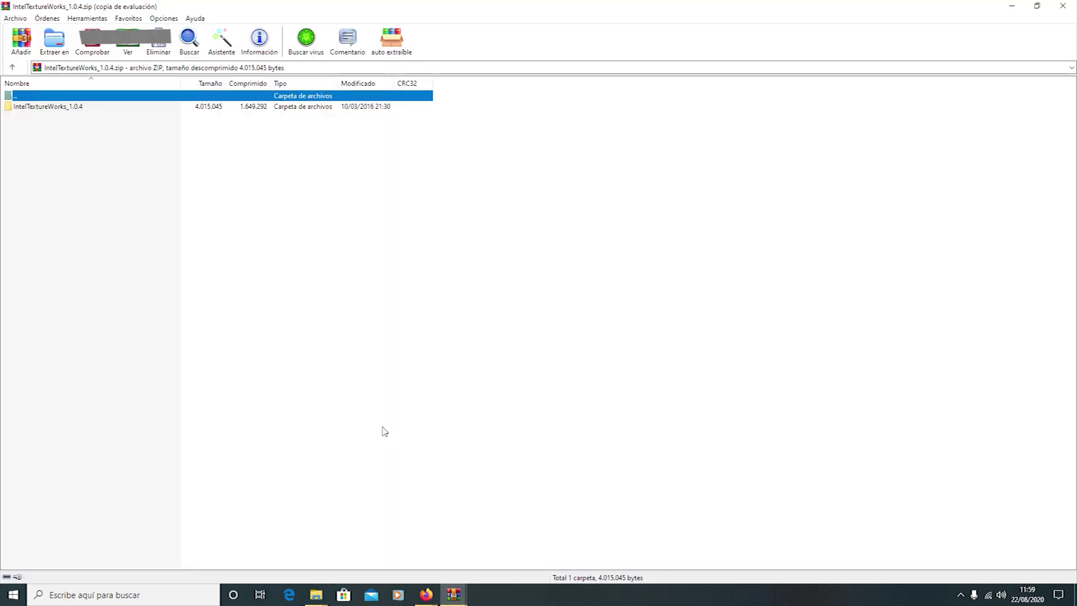
double_click(69, 110)
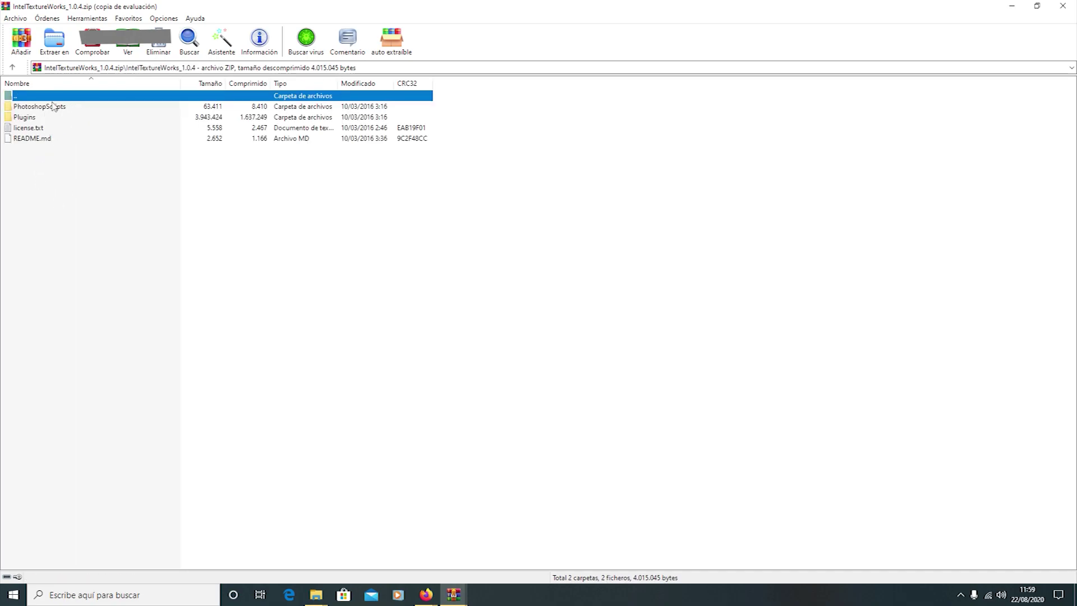
double_click(40, 118)
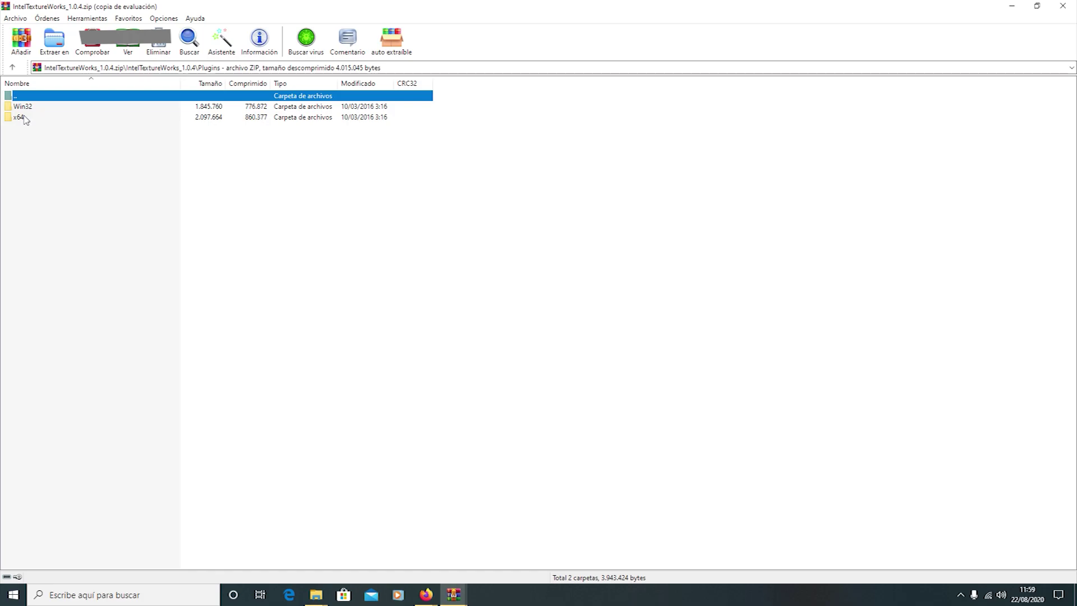
double_click(25, 120)
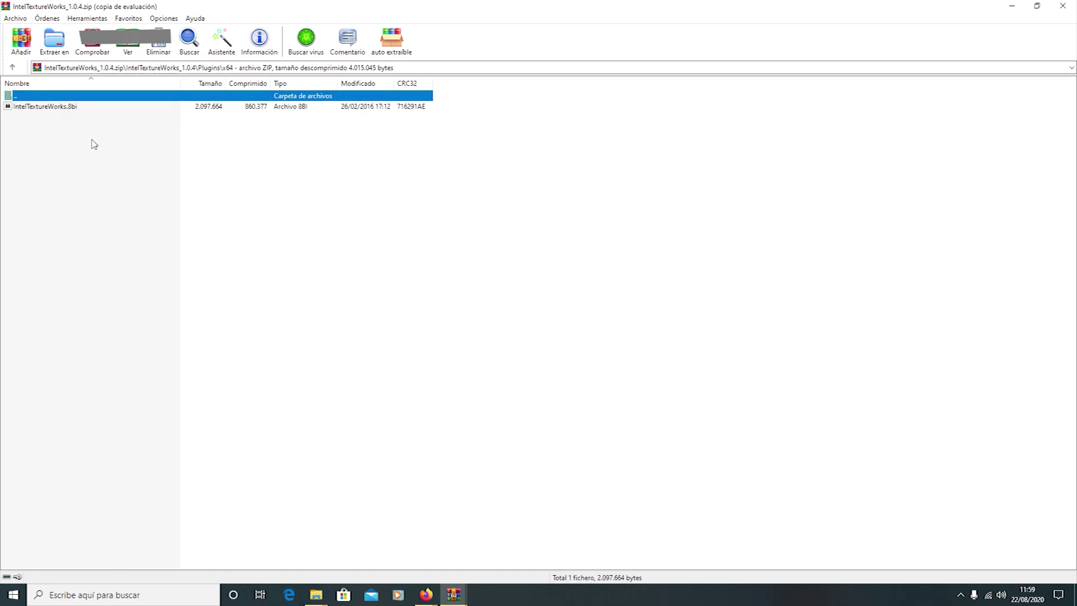
Switch to the Adobe Photoshop 2020 program folder in File Explorer.
mouse_move(315, 593)
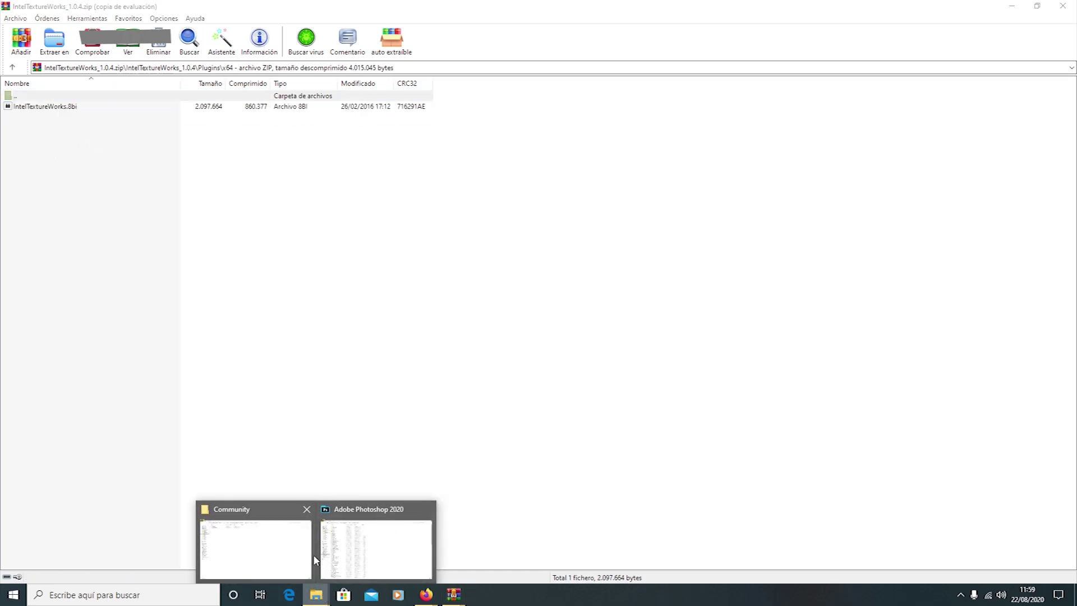
mouse_move(286, 550)
click(376, 549)
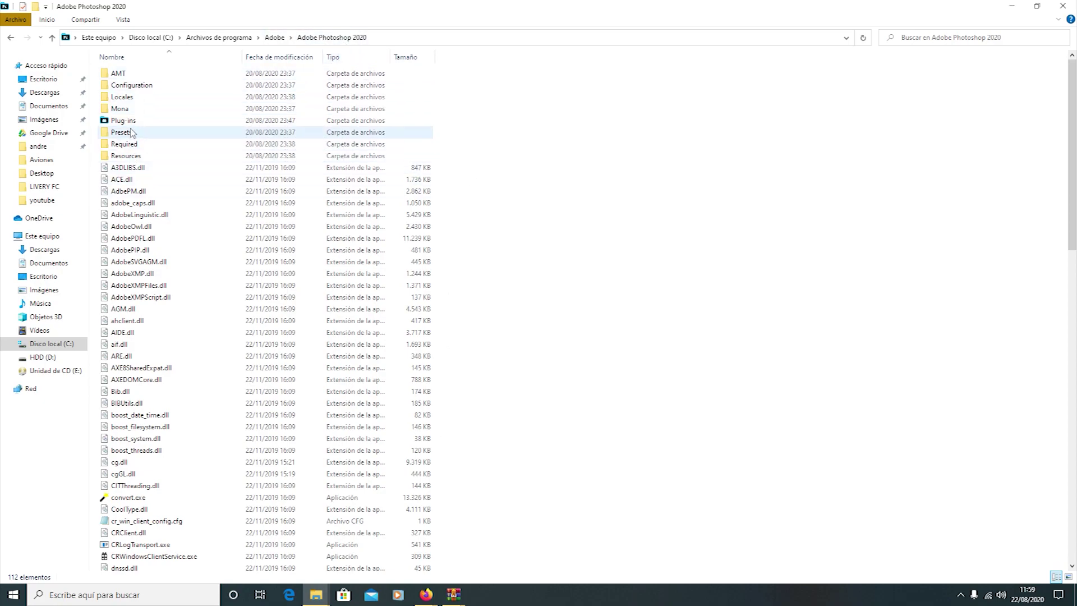
double_click(159, 121)
double_click(163, 74)
click(387, 37)
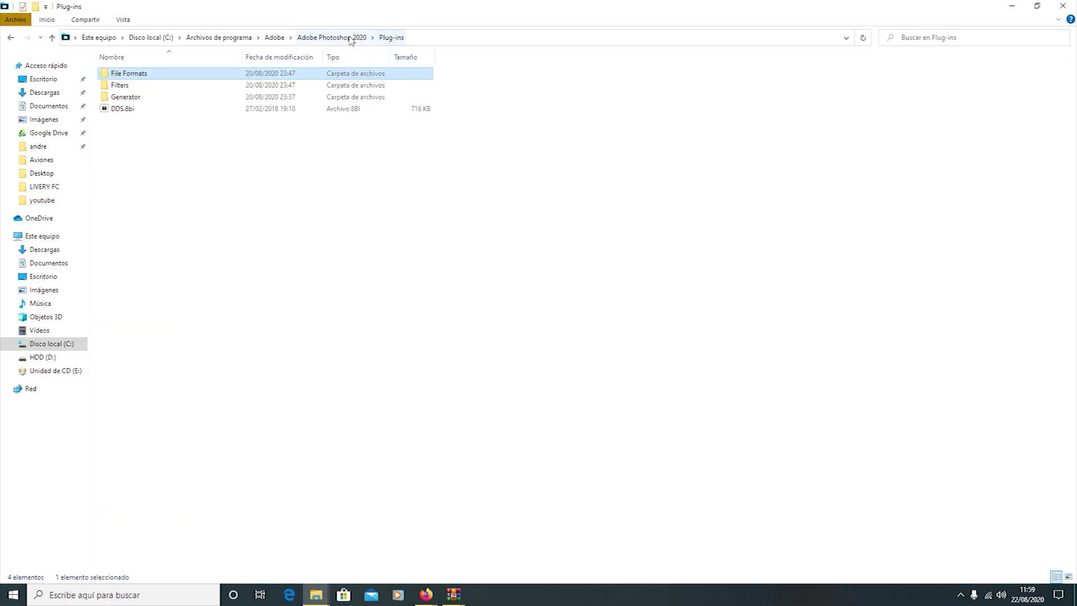
click(353, 37)
Open the Required\Plug-ins\File Formats folder of Adobe Photoshop 2020, where IntelTextureWorks.8bi belongs.
double_click(127, 145)
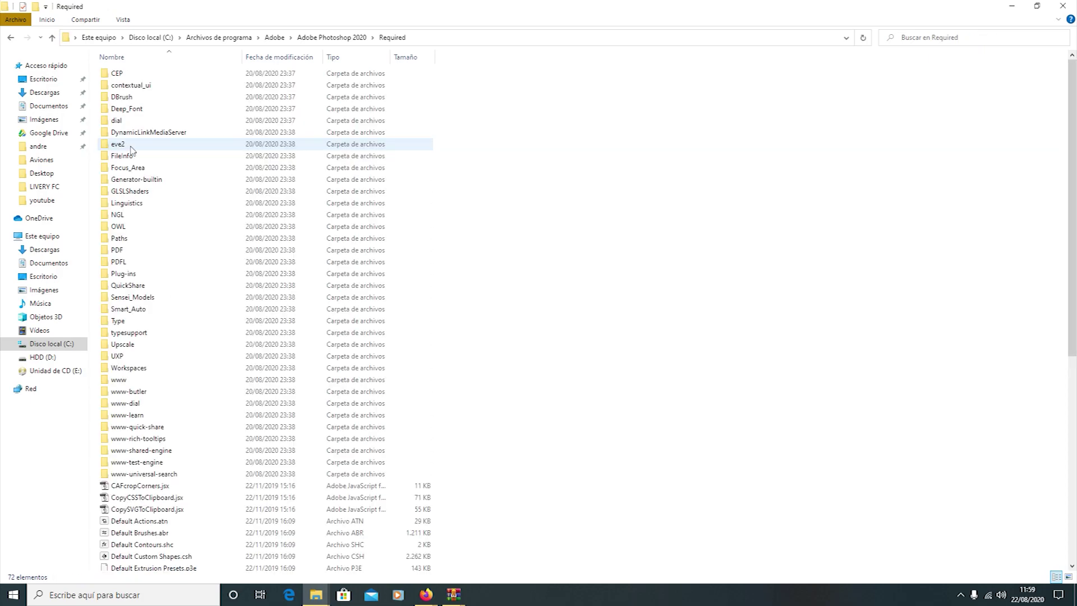
double_click(163, 273)
double_click(168, 110)
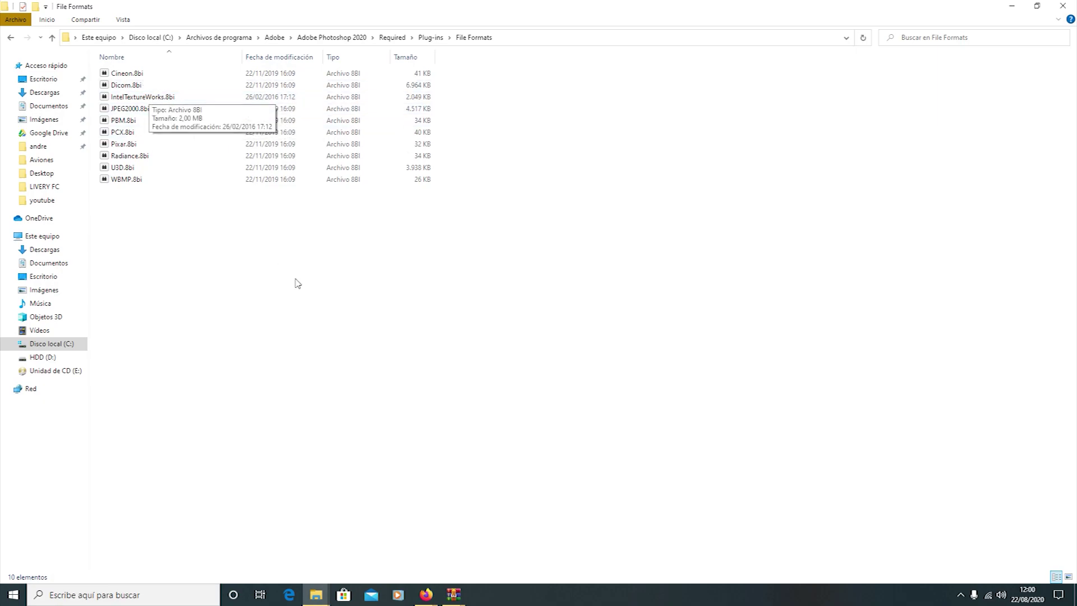
Switch to IntelTextureWorks_1.0.4.zip in WinRAR, go up to IntelTextureWorks_1.0.4 and open its PhotoshopScripts folder.
mouse_move(451, 593)
click(387, 547)
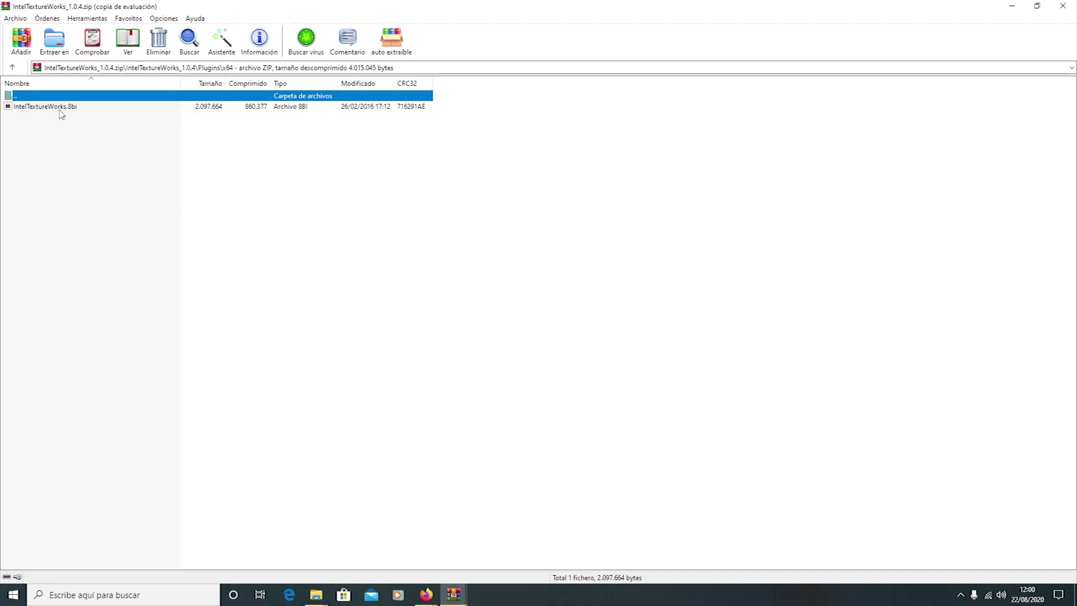
double_click(44, 97)
double_click(44, 96)
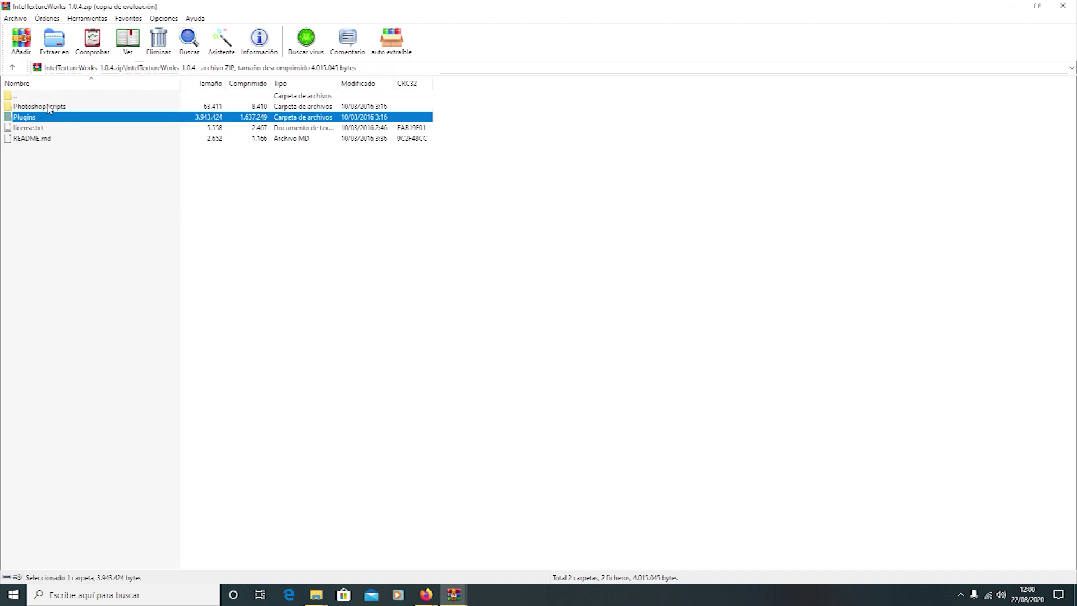
double_click(79, 107)
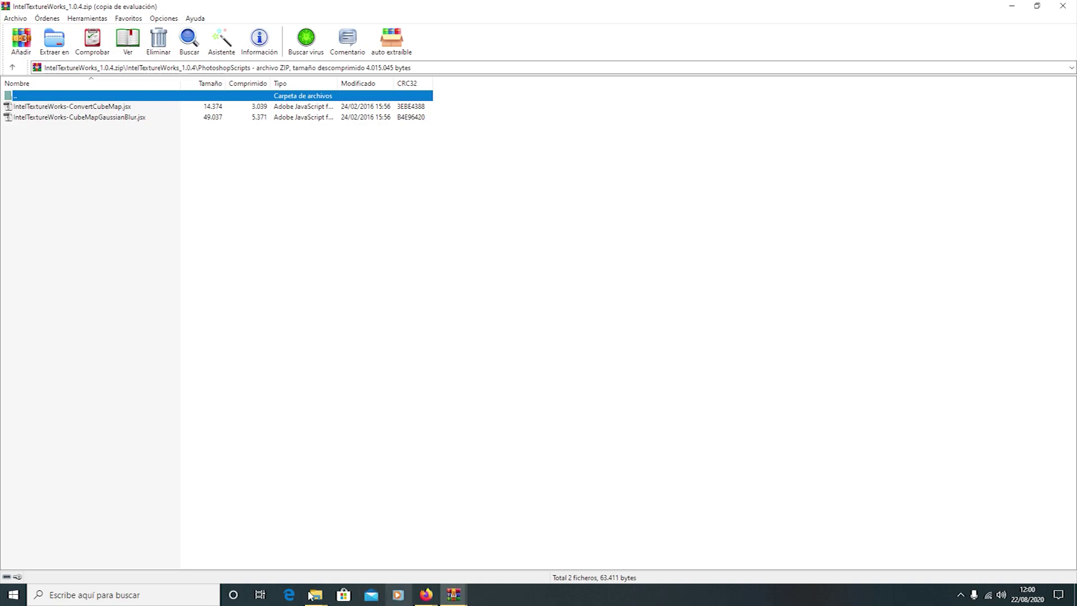
Switch to File Explorer, open Adobe Photoshop 2020\Presets\Scripts and select the IntelTextureWorks CubeMapGaussianBlur script.
mouse_move(317, 599)
click(281, 550)
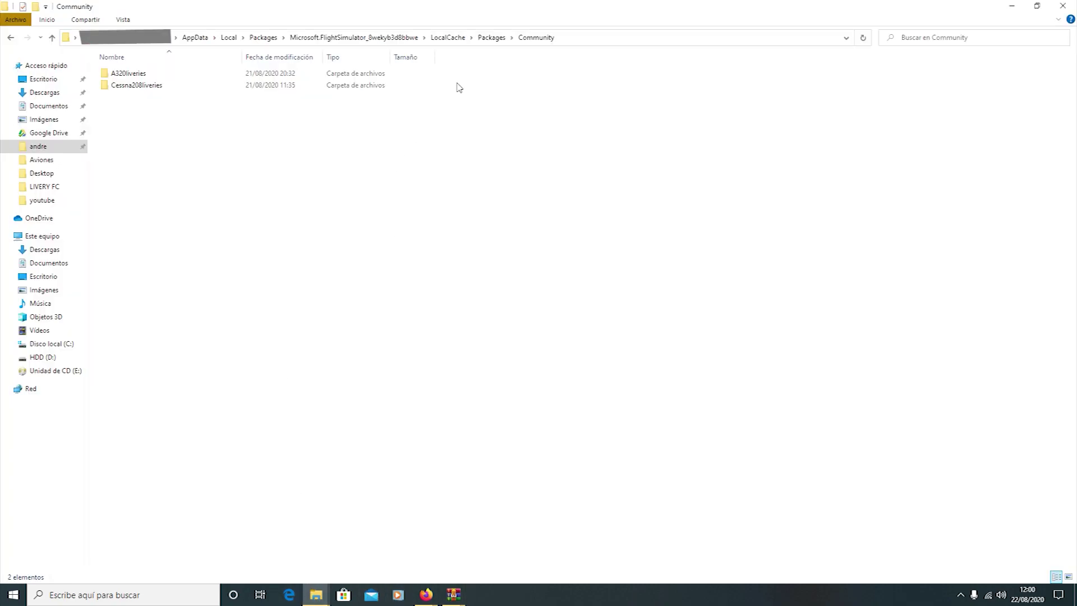
mouse_move(315, 596)
click(376, 511)
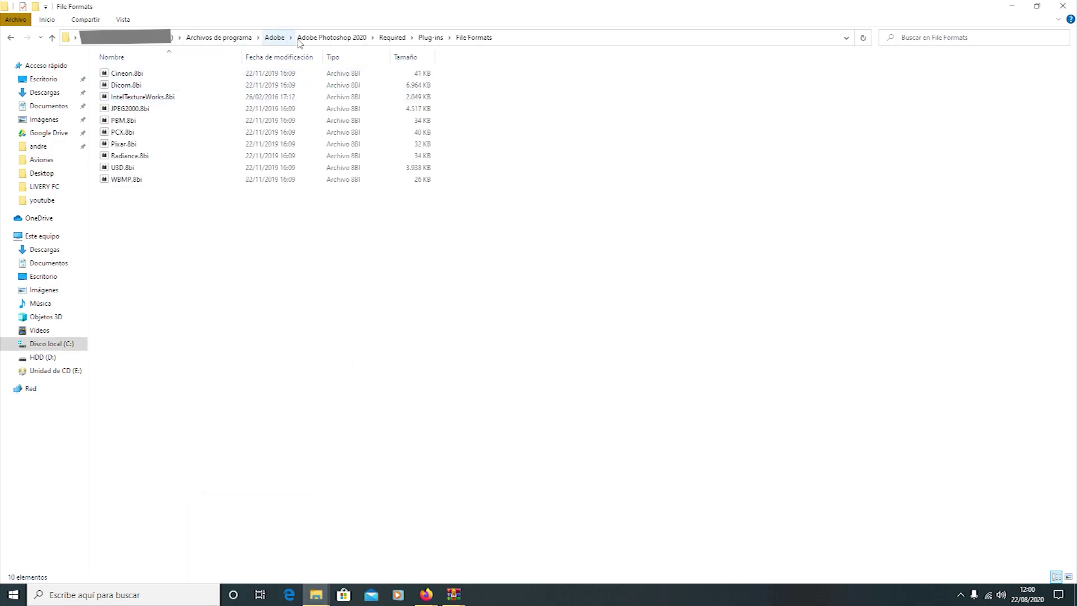
click(318, 38)
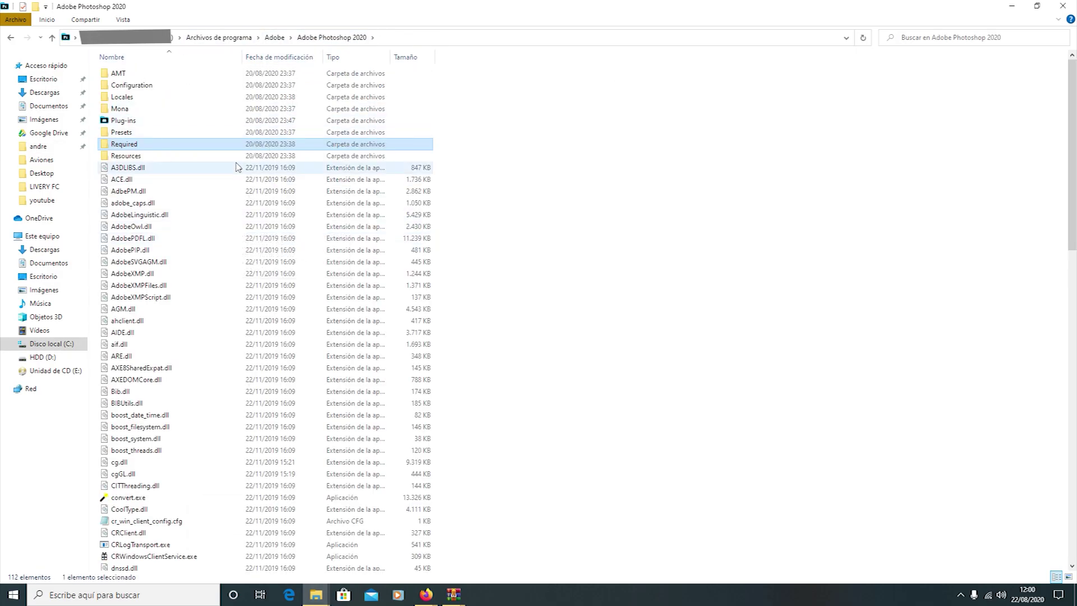
double_click(156, 134)
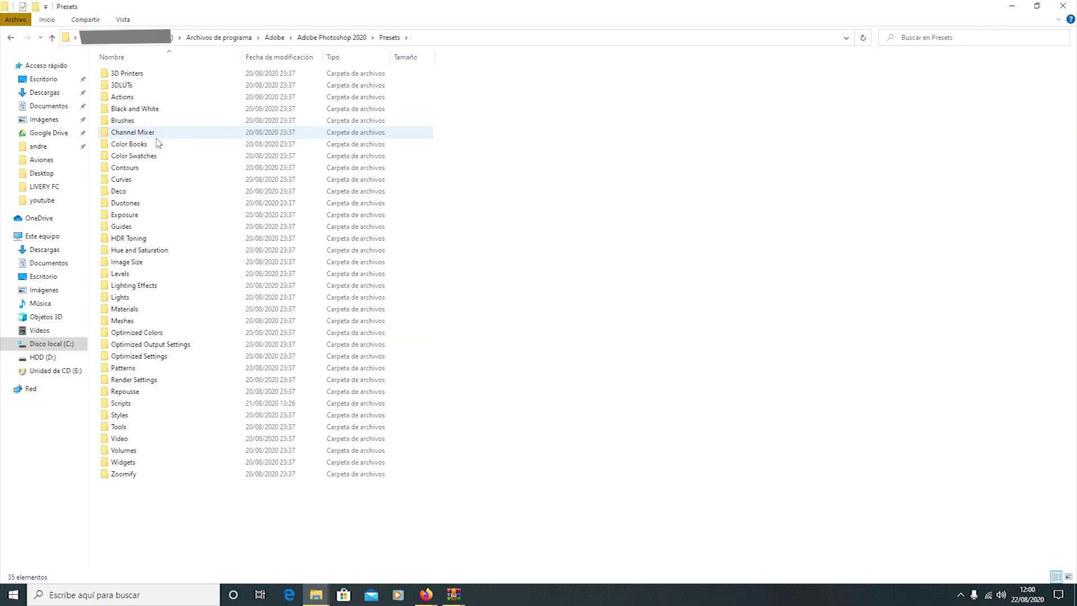
double_click(161, 403)
click(185, 273)
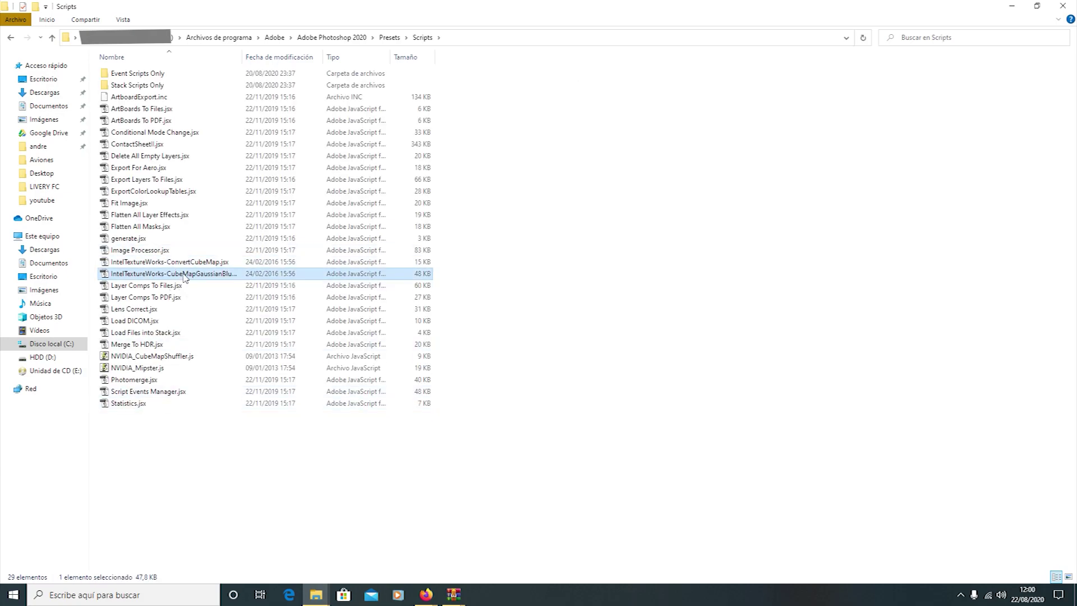
Close the plugin archive in WinRAR and the Photoshop Scripts folder window, leaving the Community folder in File Explorer.
click(453, 594)
click(403, 563)
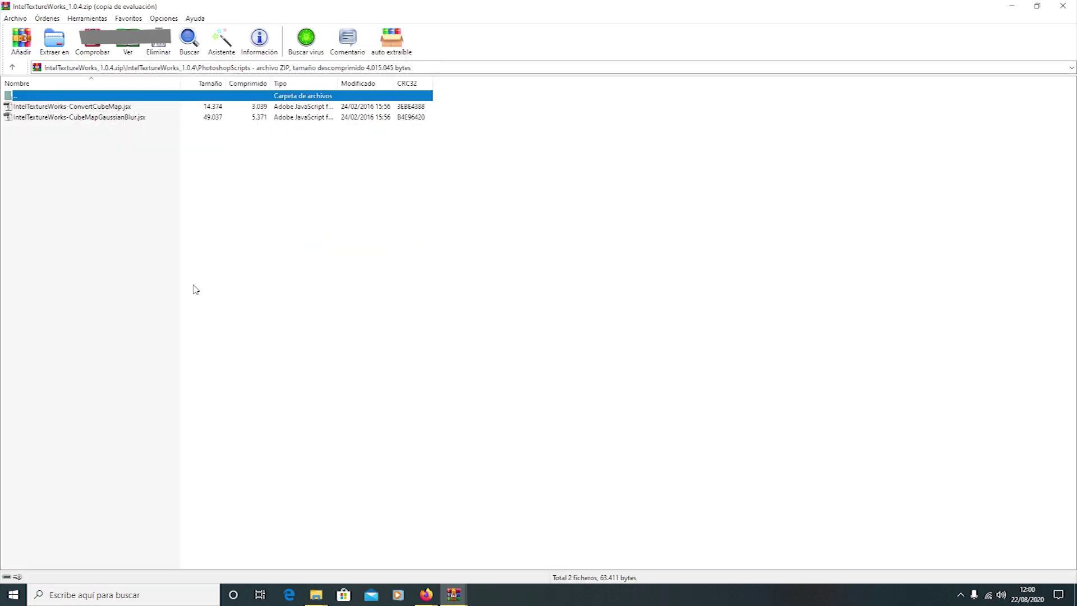
click(1062, 7)
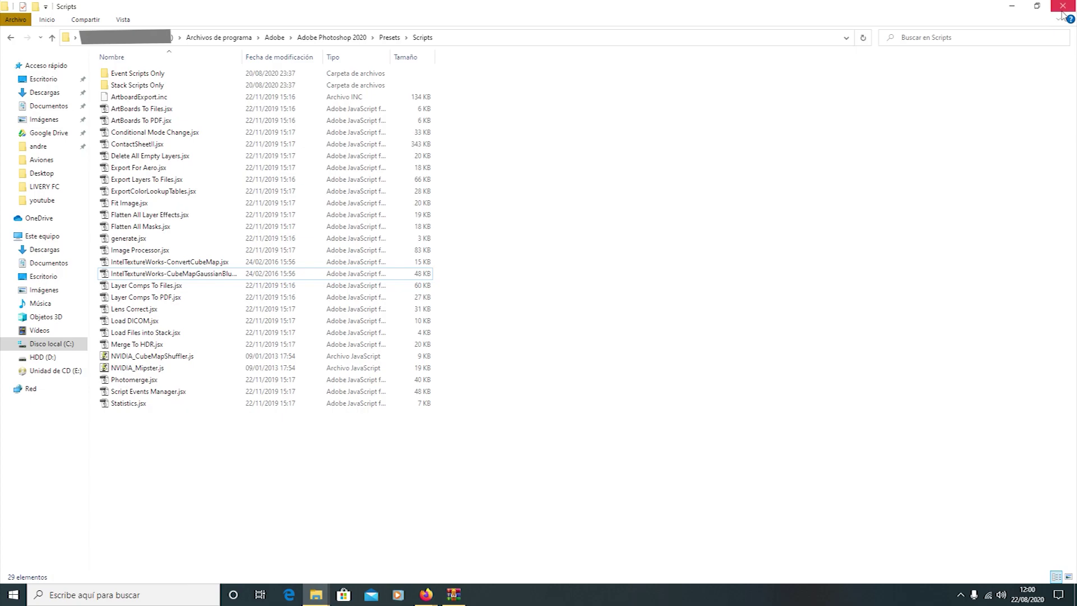
mouse_move(316, 593)
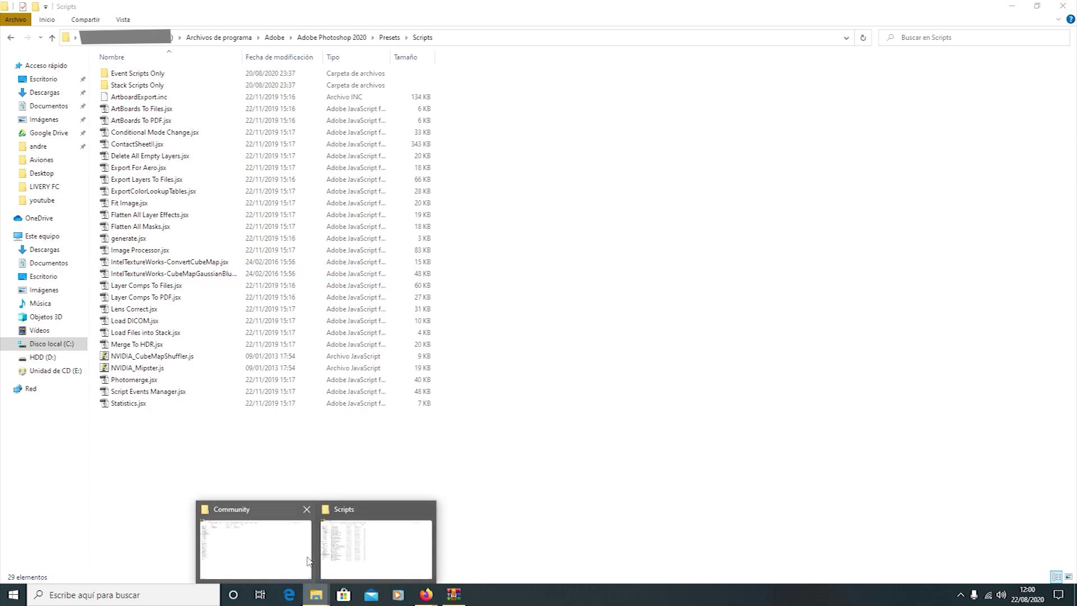
click(297, 541)
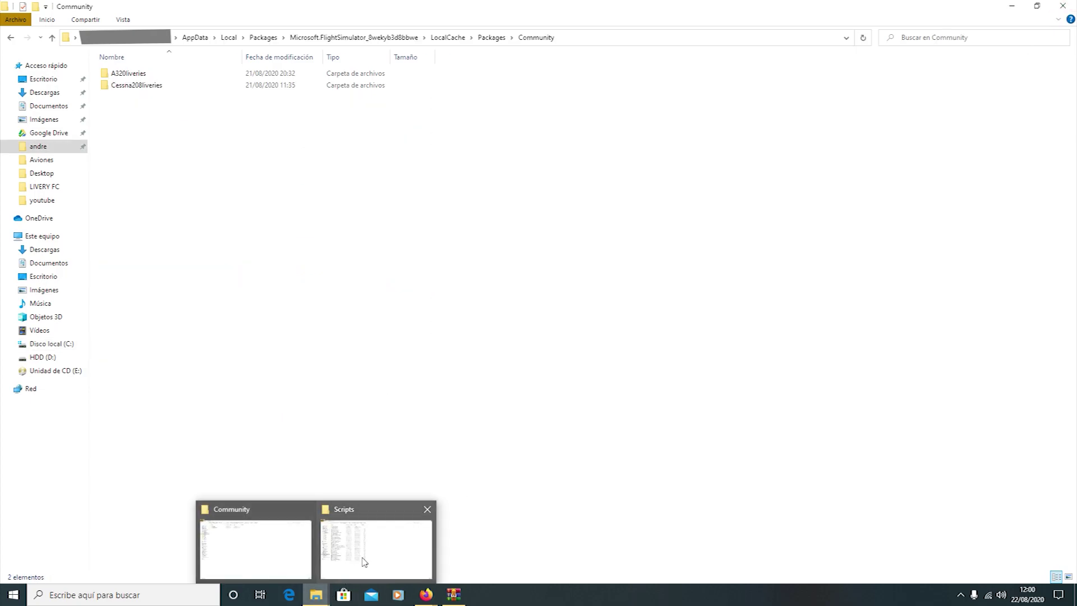
click(427, 509)
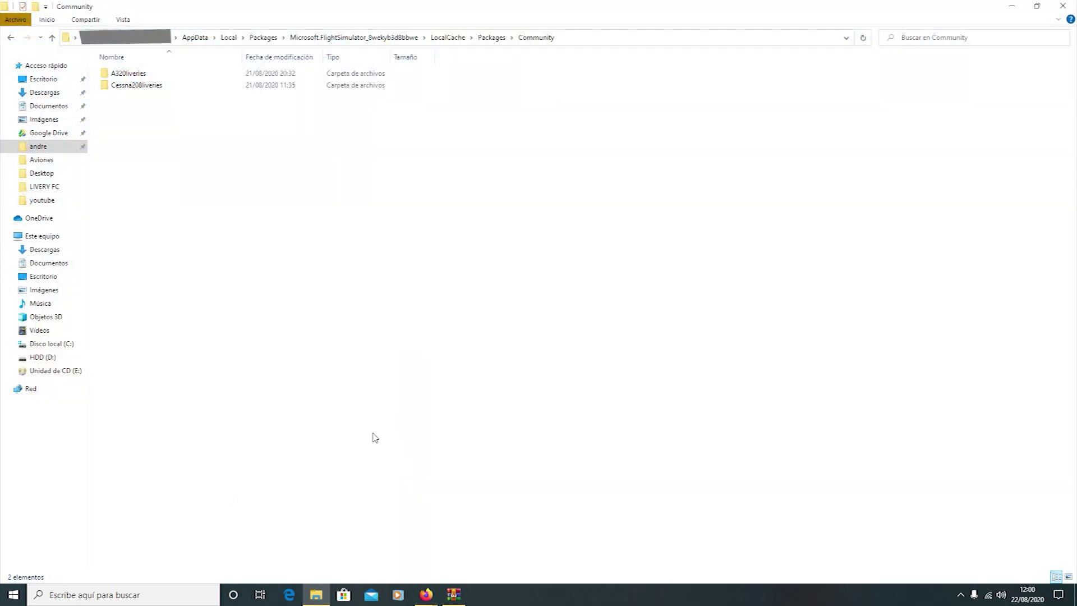
Open the A320liveries\SimObjects\Airplanes\Asobo_A320_NEO folder inside Community.
double_click(157, 76)
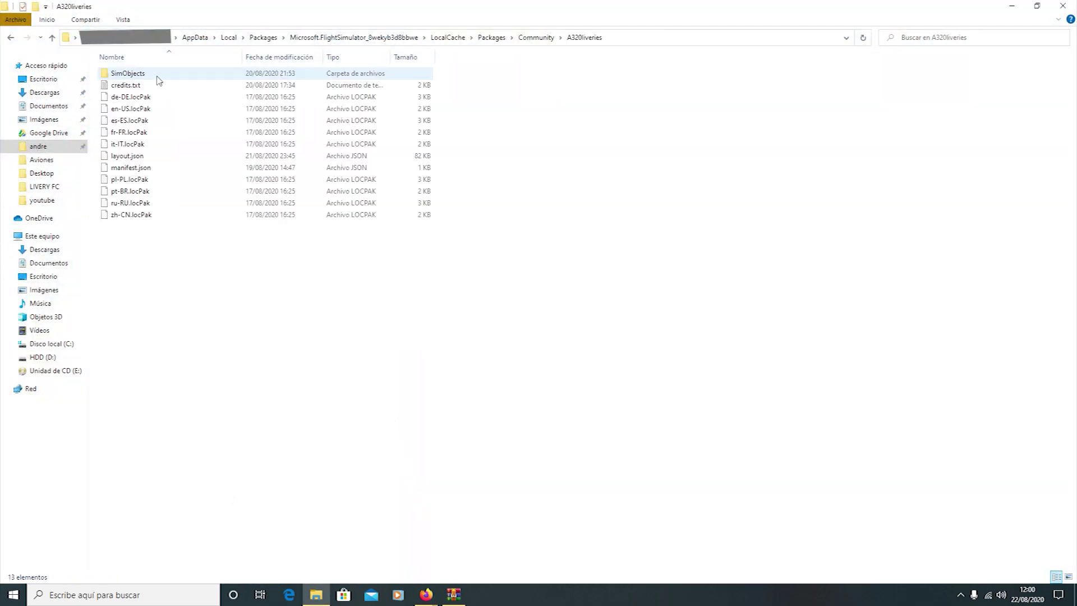
click(157, 77)
click(183, 246)
click(170, 77)
double_click(172, 81)
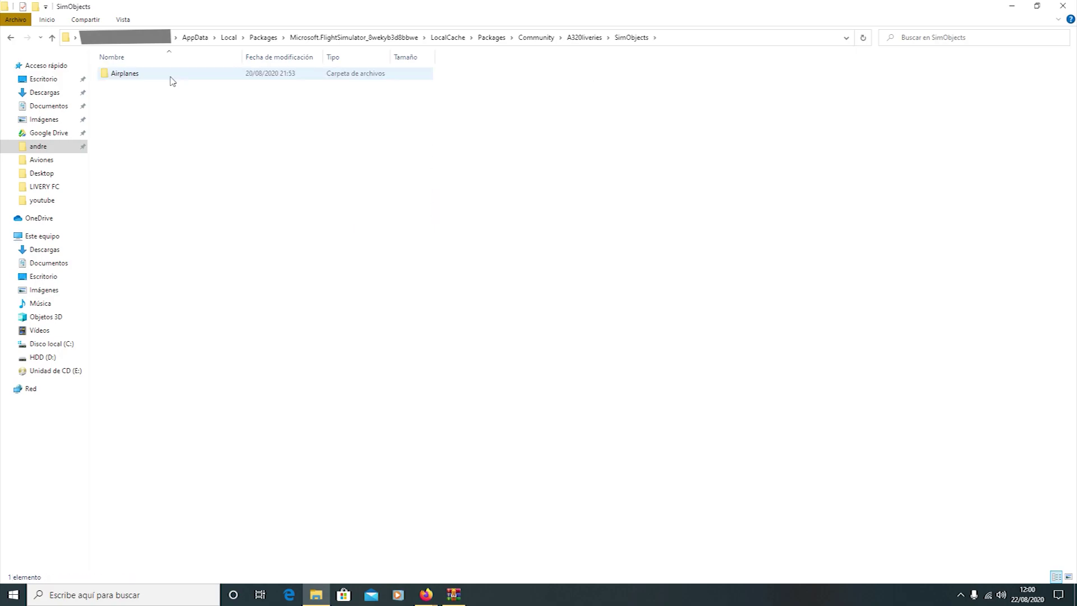
double_click(173, 81)
double_click(173, 82)
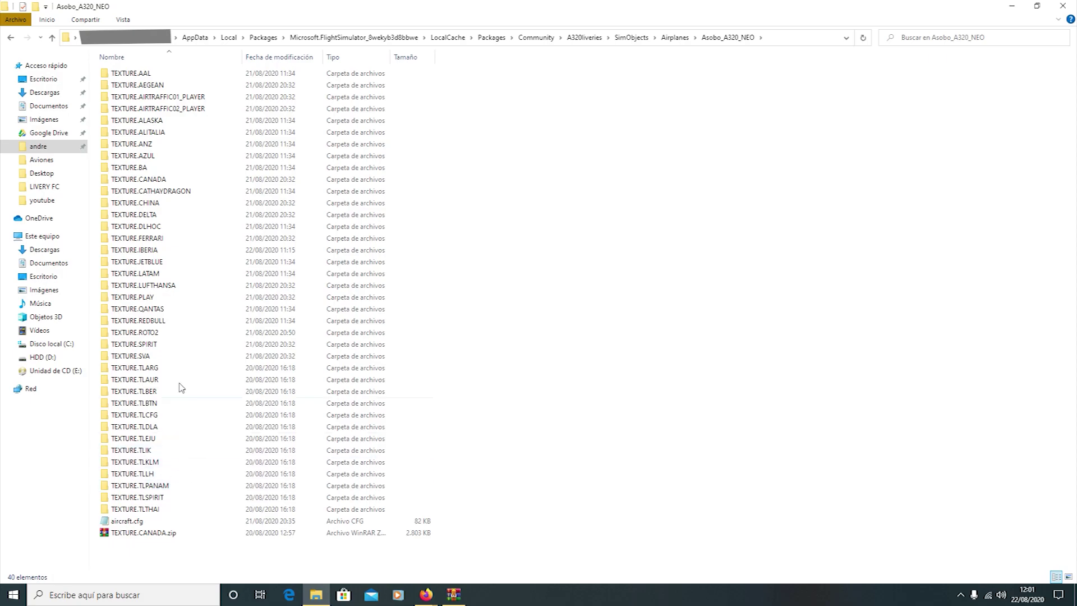
Open the TEXTURE.IBERIA folder and examine its fuselage, livery, livery texts and wings DDS textures.
double_click(194, 250)
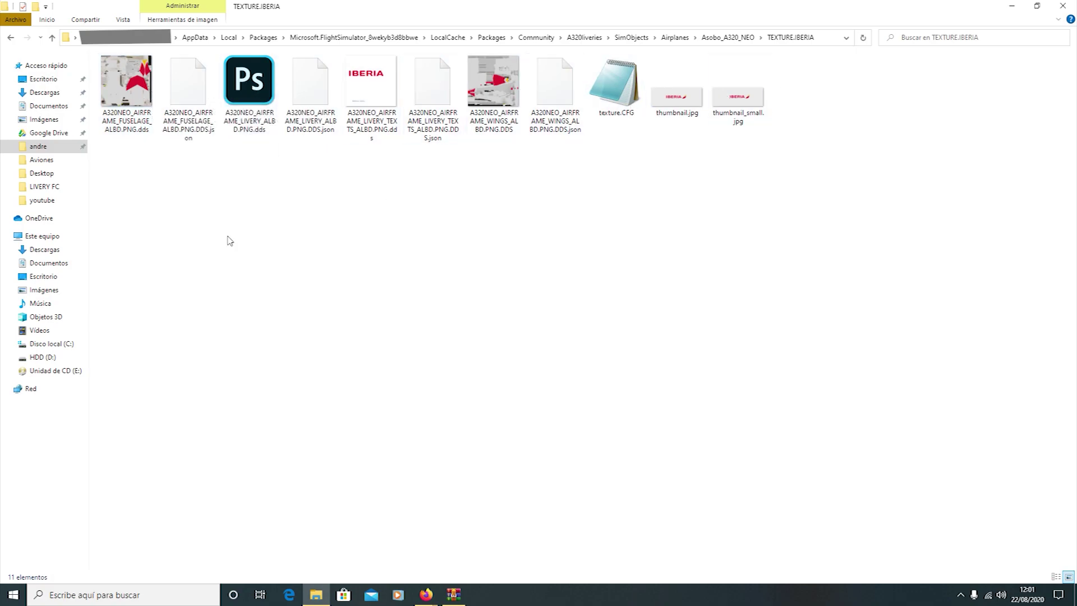
click(144, 116)
click(239, 125)
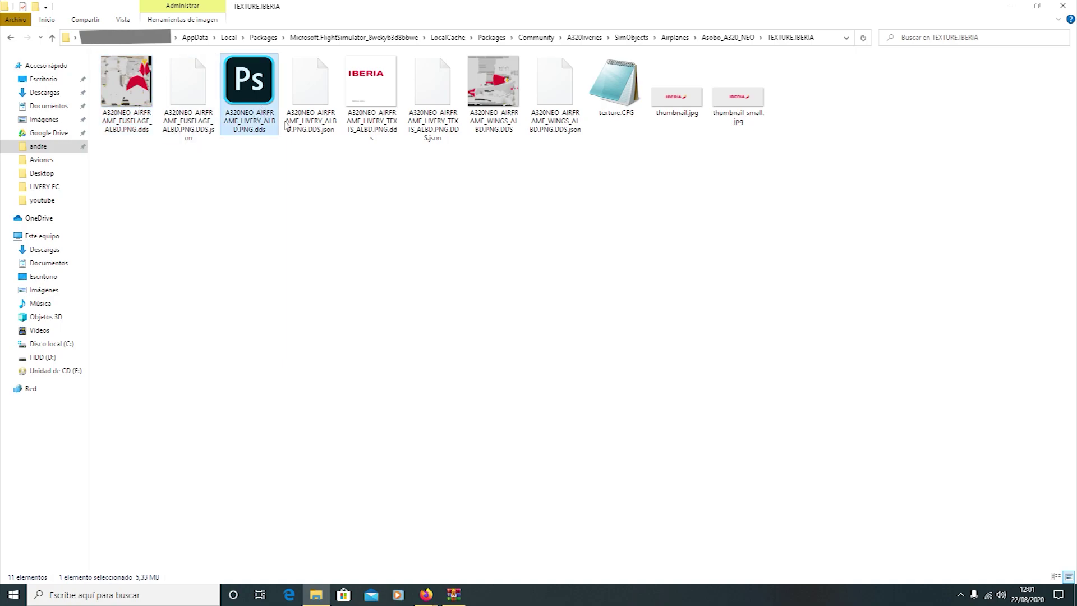
click(373, 121)
click(486, 121)
click(204, 132)
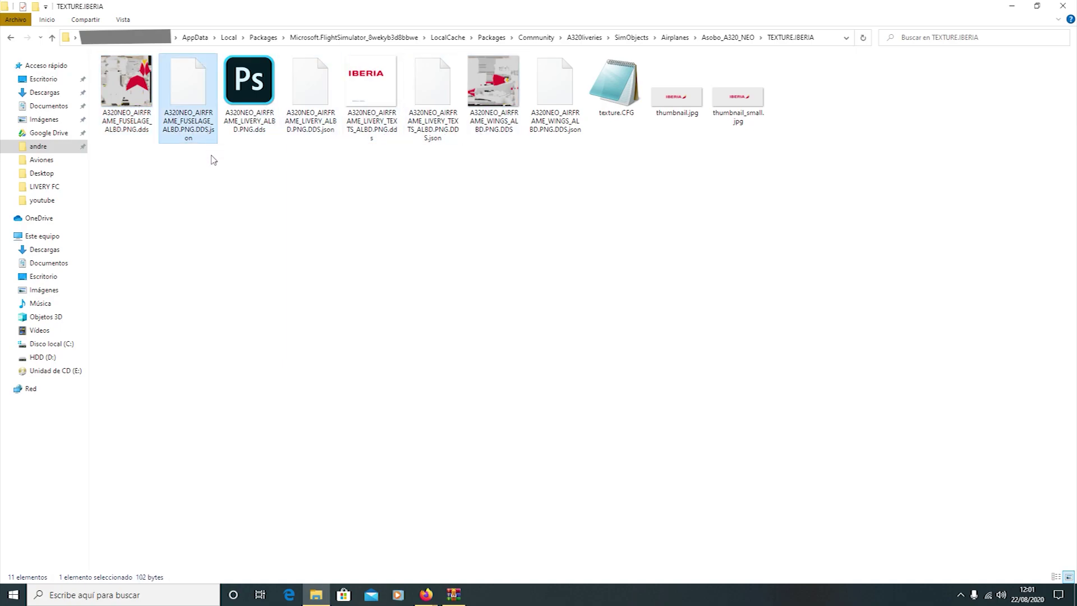
click(196, 192)
click(199, 131)
click(135, 96)
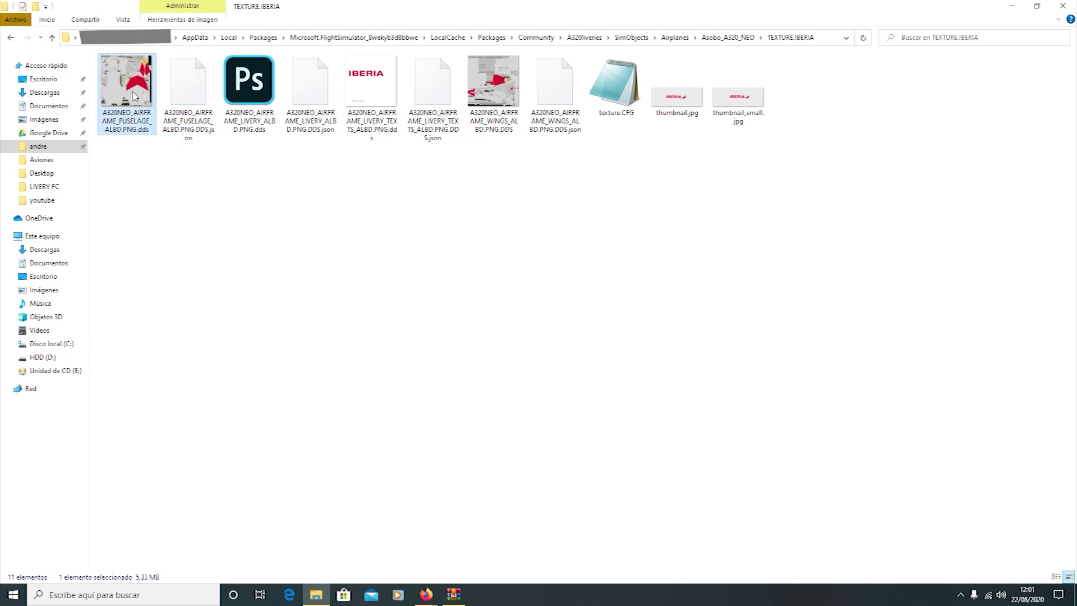
Examine how each DDS texture in TEXTURE.IBERIA pairs with its matching .json file, through to the wings file.
drag(140, 175, 191, 129)
drag(242, 161, 314, 134)
drag(340, 199, 432, 97)
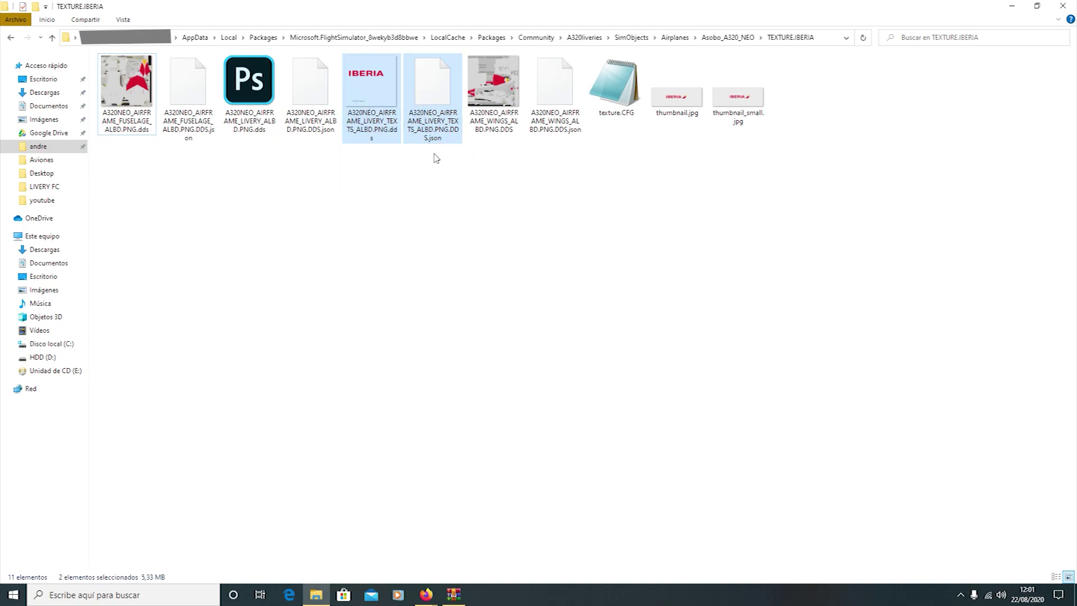
click(302, 107)
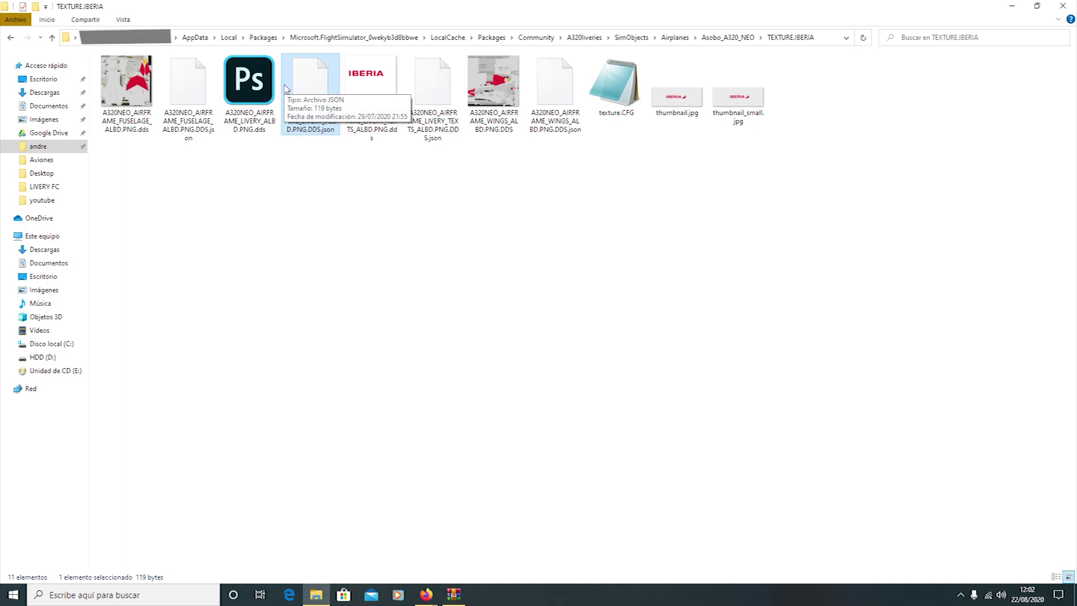
click(152, 168)
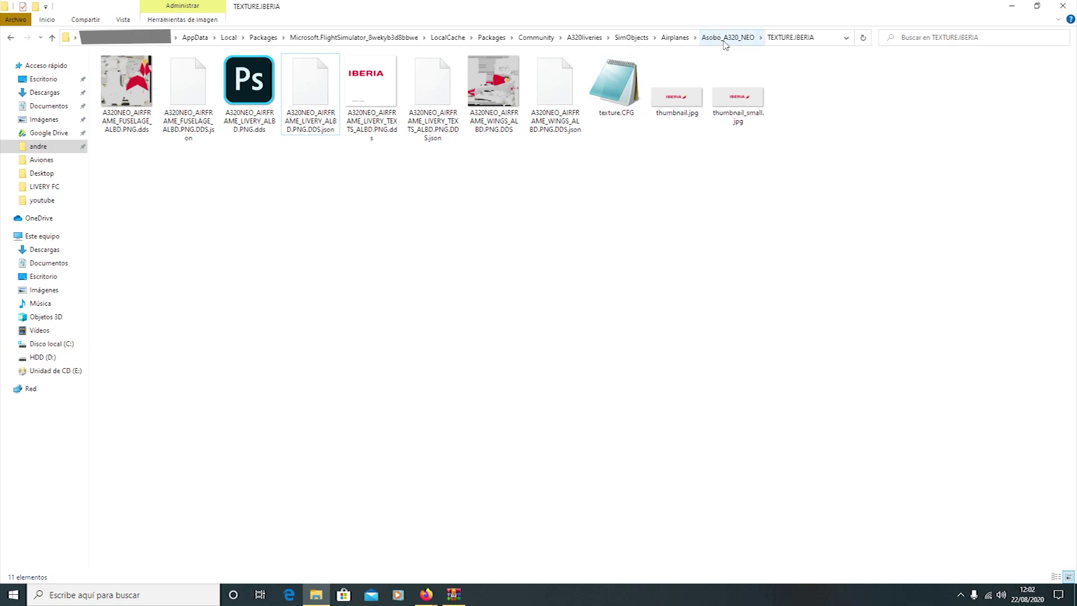
click(558, 109)
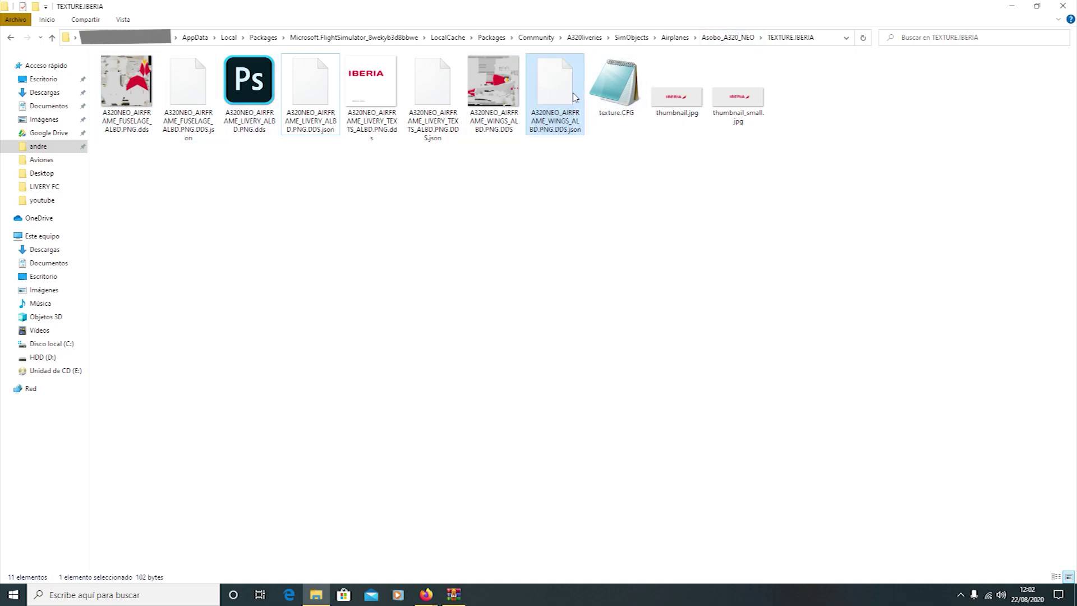
Check the engines DDS texture and its .json file in TEXTURE.DELTA, and return to the TEXTURE.IBERIA folder.
click(727, 37)
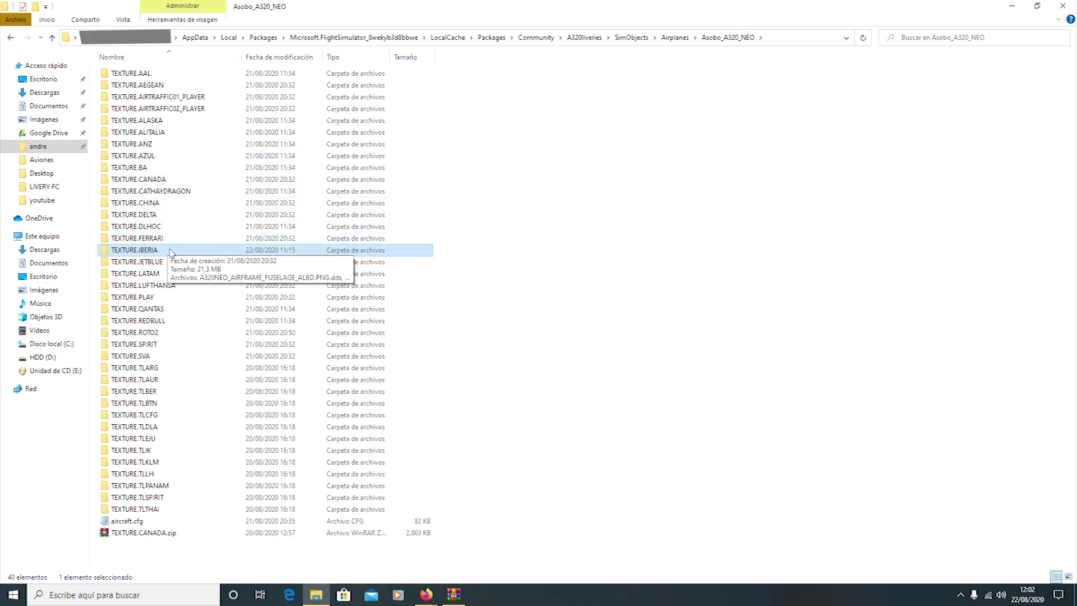
double_click(177, 217)
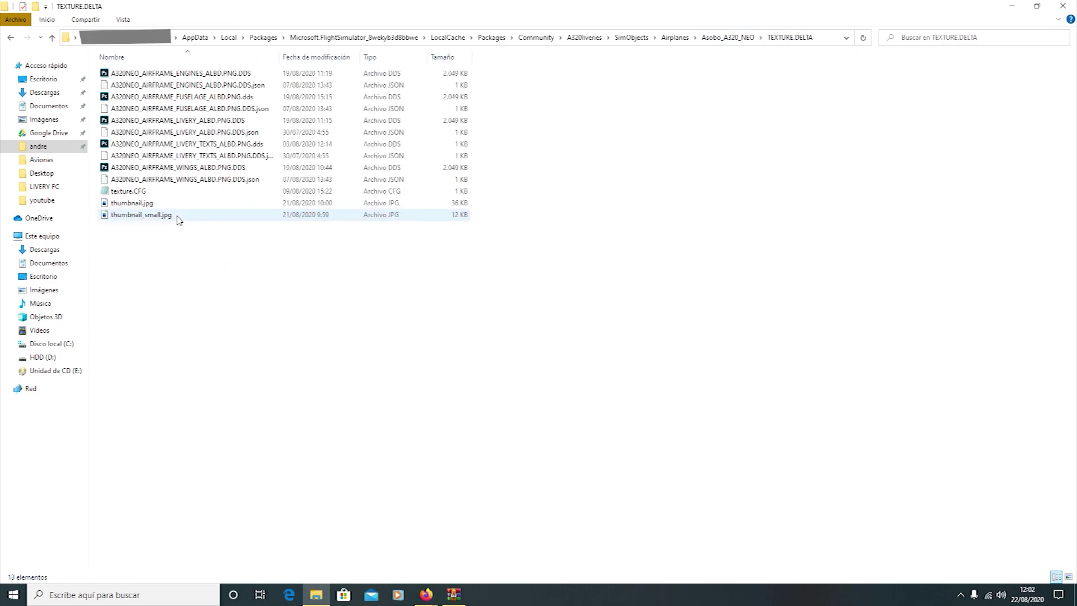
click(203, 74)
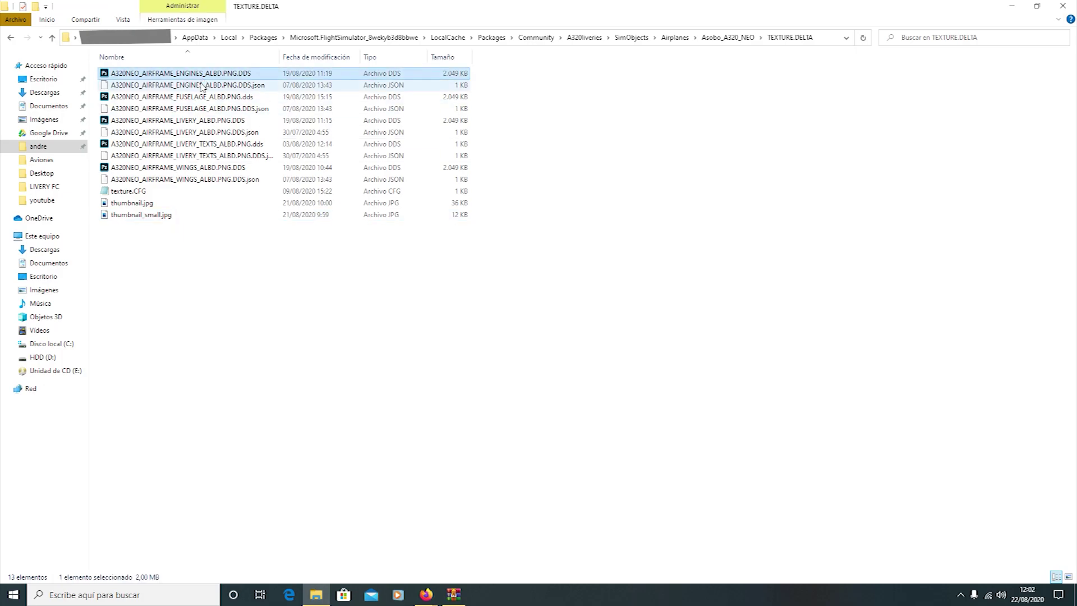
click(202, 85)
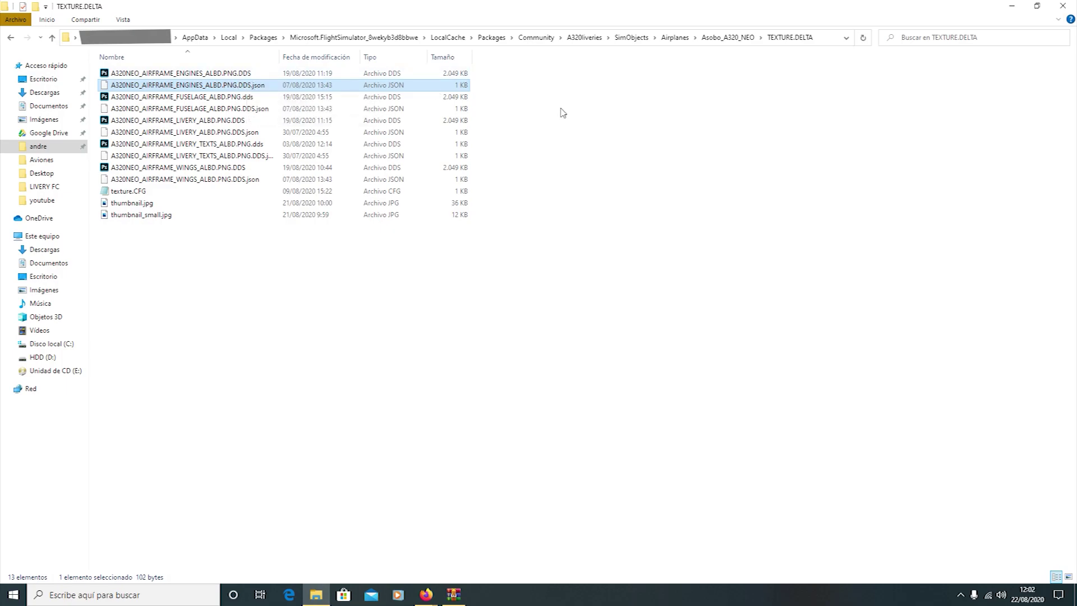
click(726, 37)
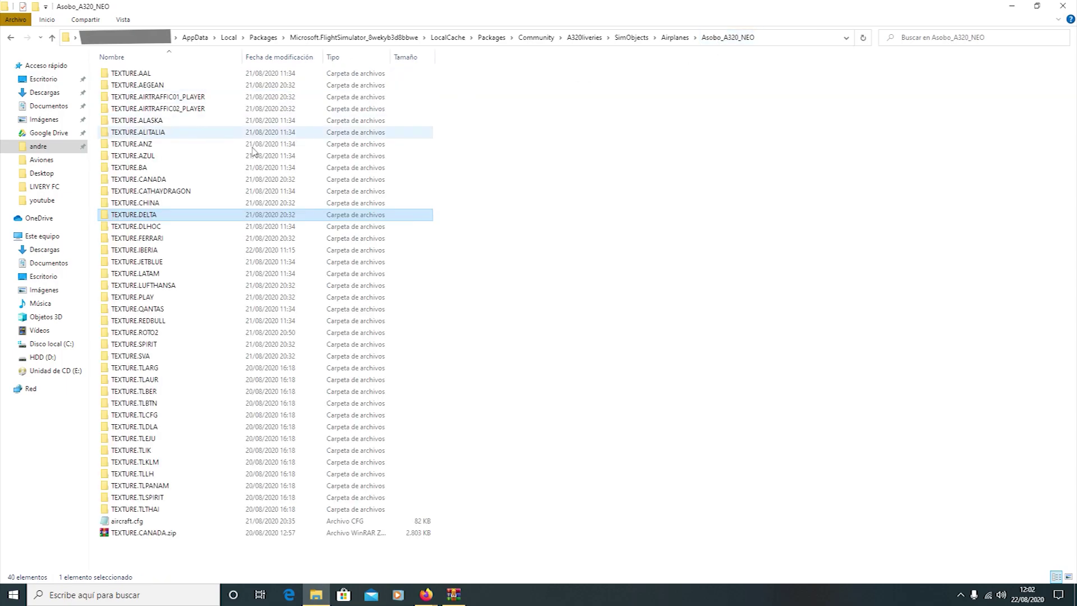
double_click(168, 250)
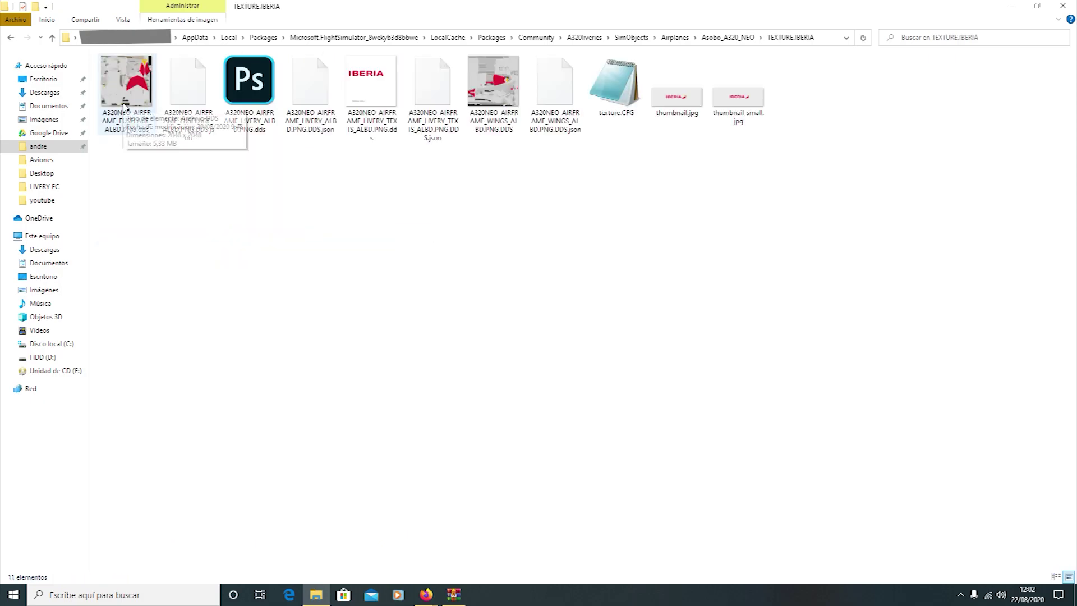
Open the A320NEO_AIRFRAME_FUSELAGE_ALBD DDS texture in Photoshop without loading mip-maps into separate layers, and examine its layer.
double_click(149, 94)
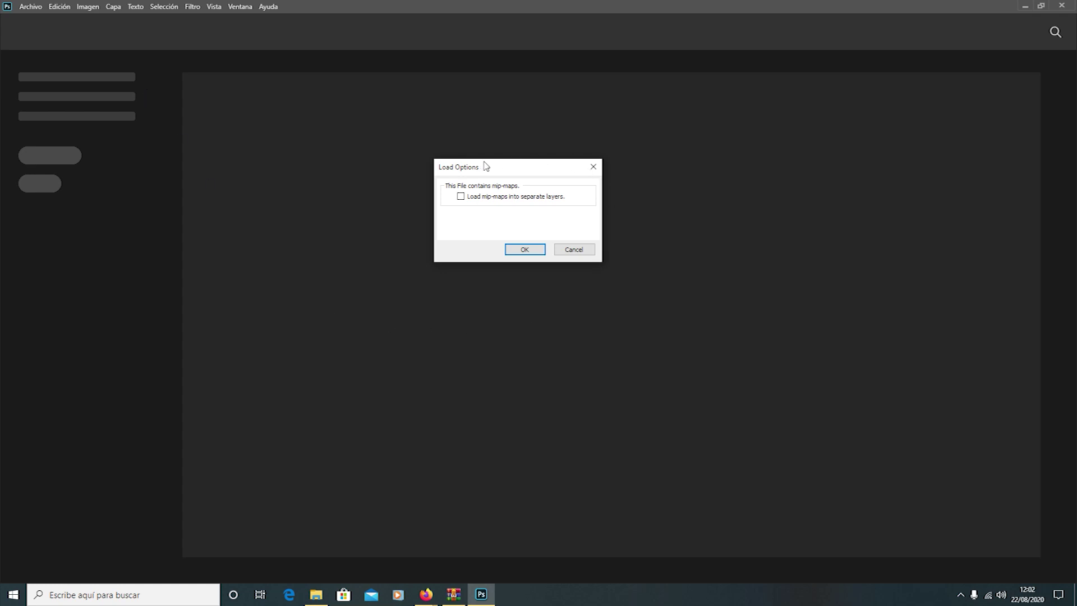
drag(486, 166, 493, 162)
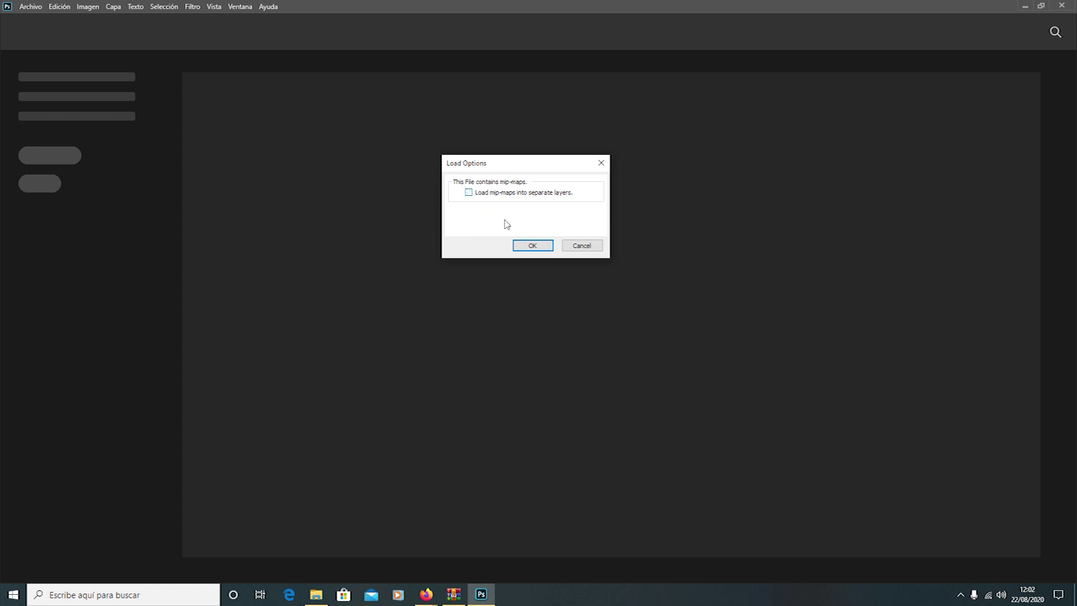
click(532, 246)
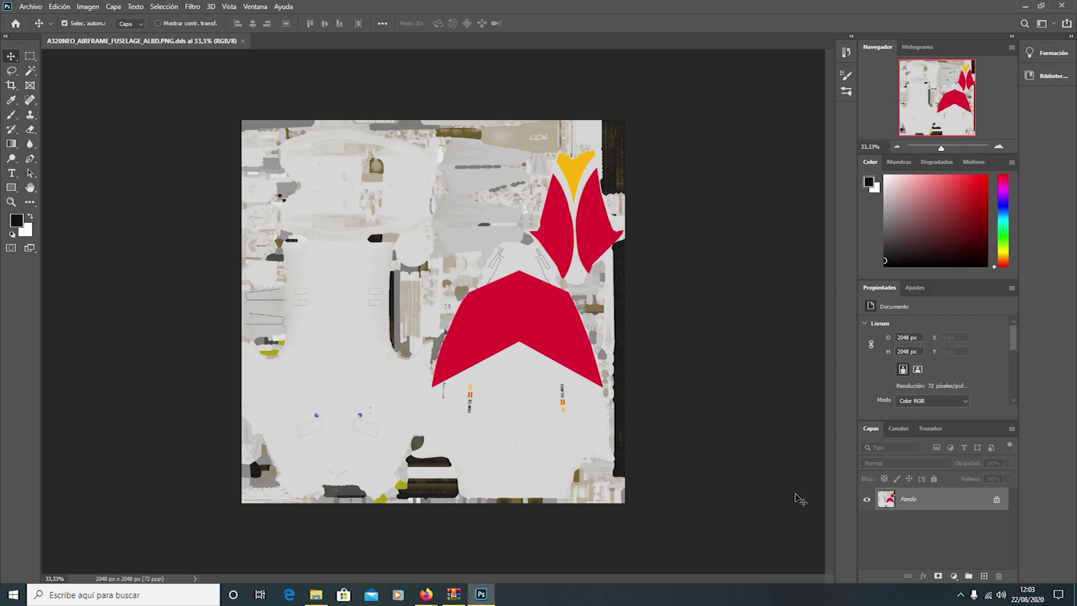
click(115, 6)
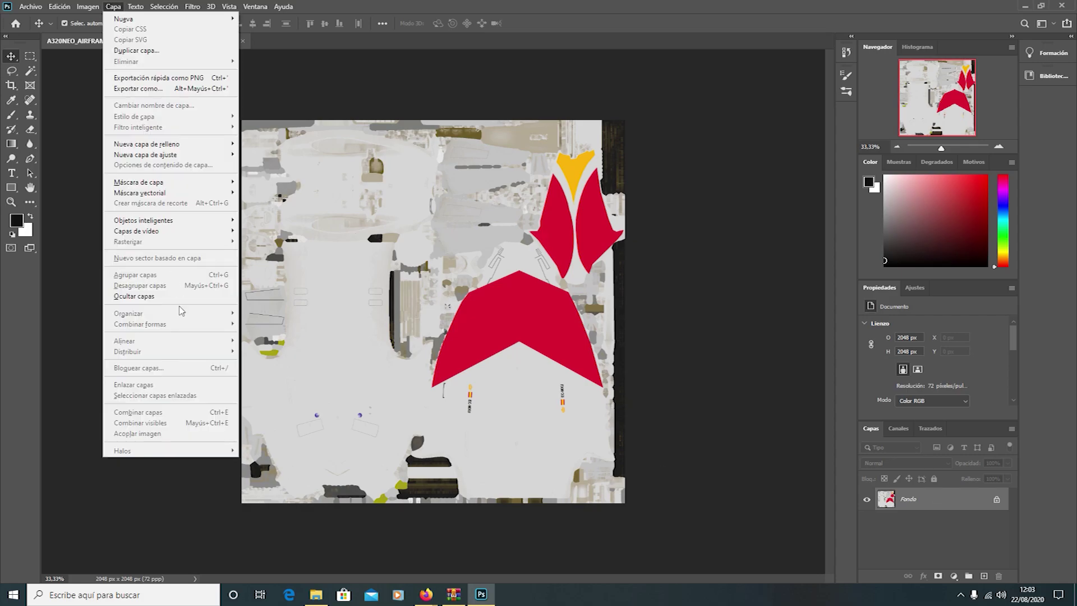
click(458, 281)
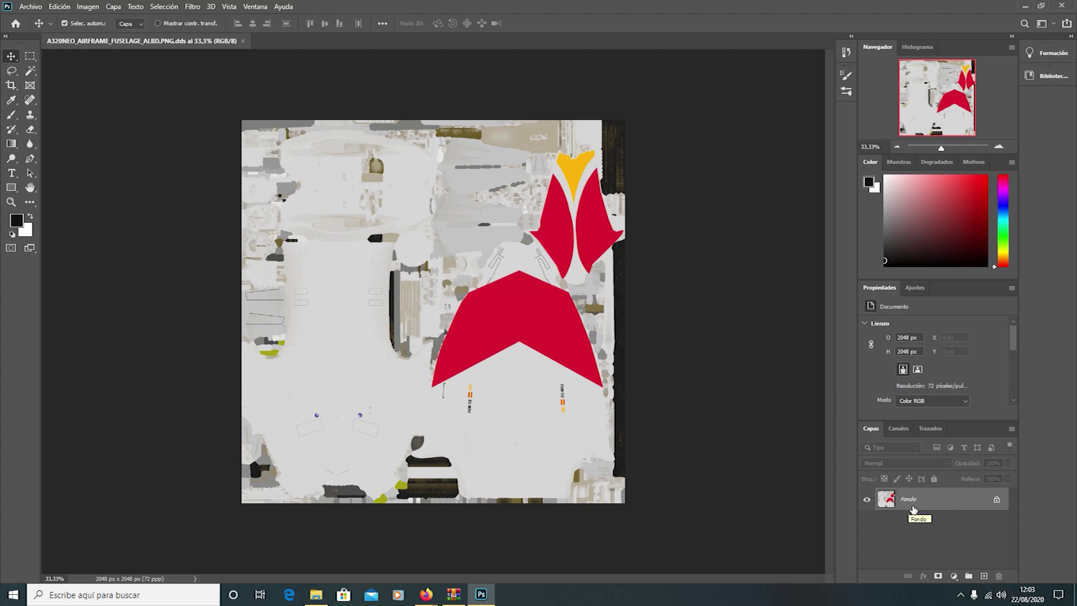
Start saving the fuselage texture as a copy in Intel Texture Works DDS format, replacing A320NEO_AIRFRAME_FUSELAGE_ALBD.PNG.dds in TEXTURE.IBERIA.
click(37, 6)
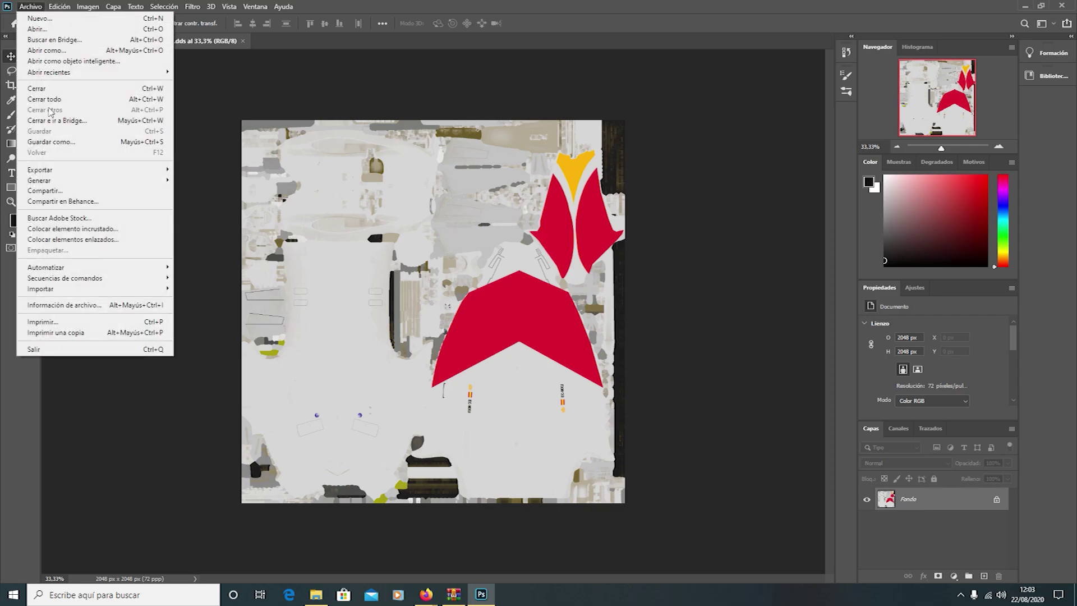
click(76, 141)
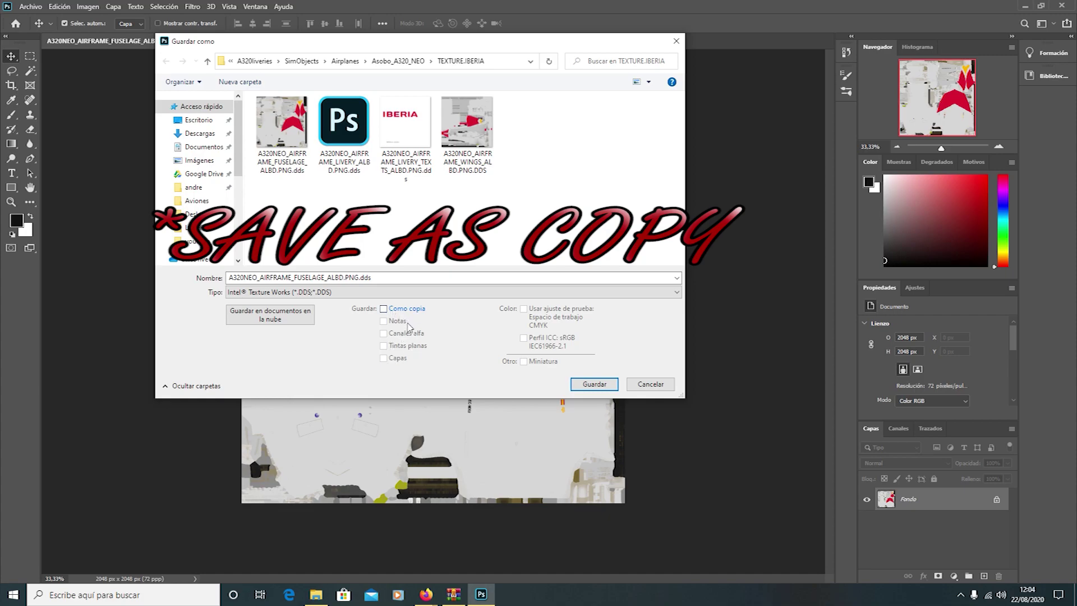
click(386, 312)
click(294, 139)
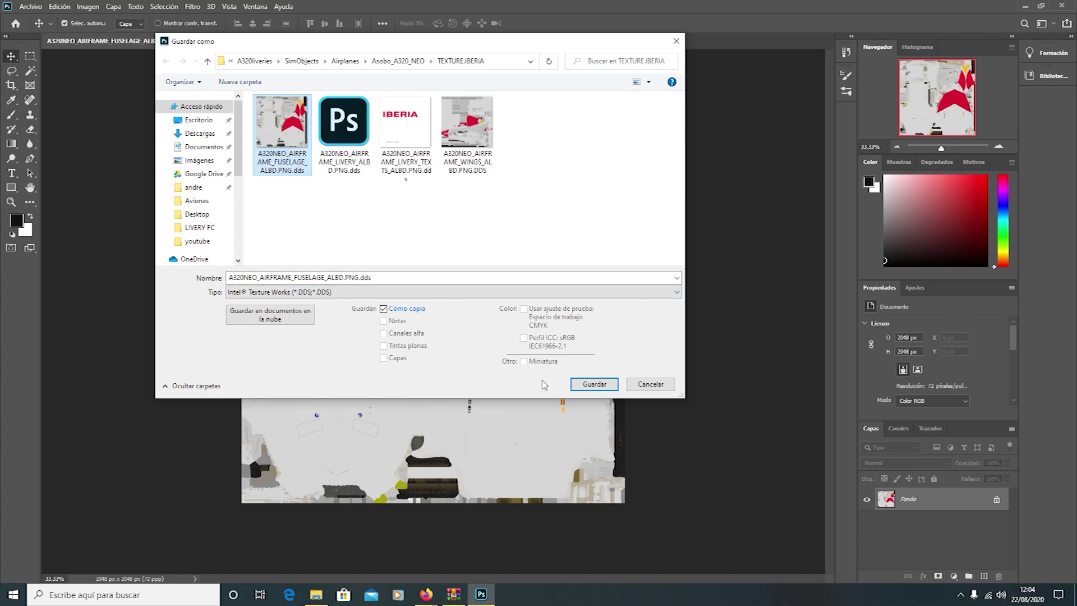
click(594, 383)
drag(505, 251, 439, 212)
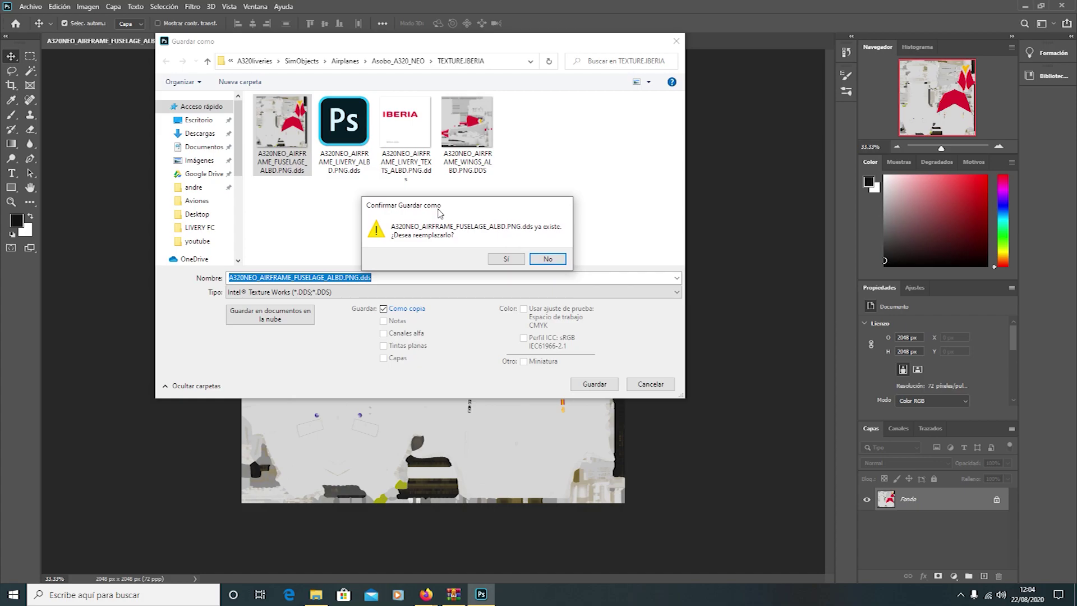
click(506, 258)
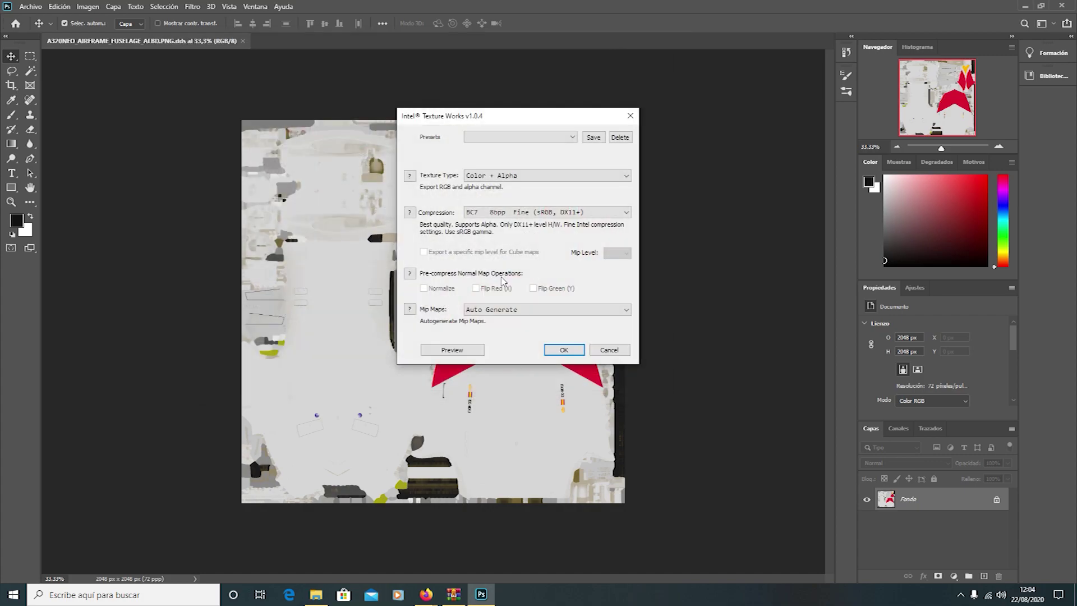
Pick preset livery2, review Color + Alpha, BC7 8bpp Fine (sRGB, DX11+) and Auto Generate mip maps, cancel the export and close the texture.
mouse_move(486, 124)
mouse_down()
mouse_move(446, 168)
mouse_move(479, 122)
mouse_move(446, 196)
mouse_move(485, 144)
mouse_up()
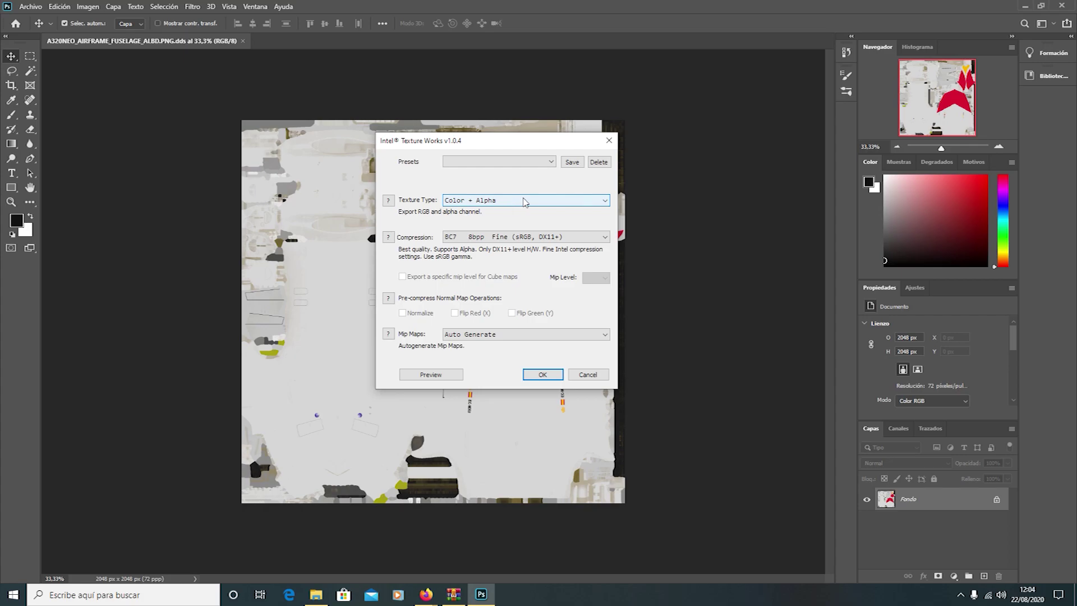
click(486, 169)
click(474, 175)
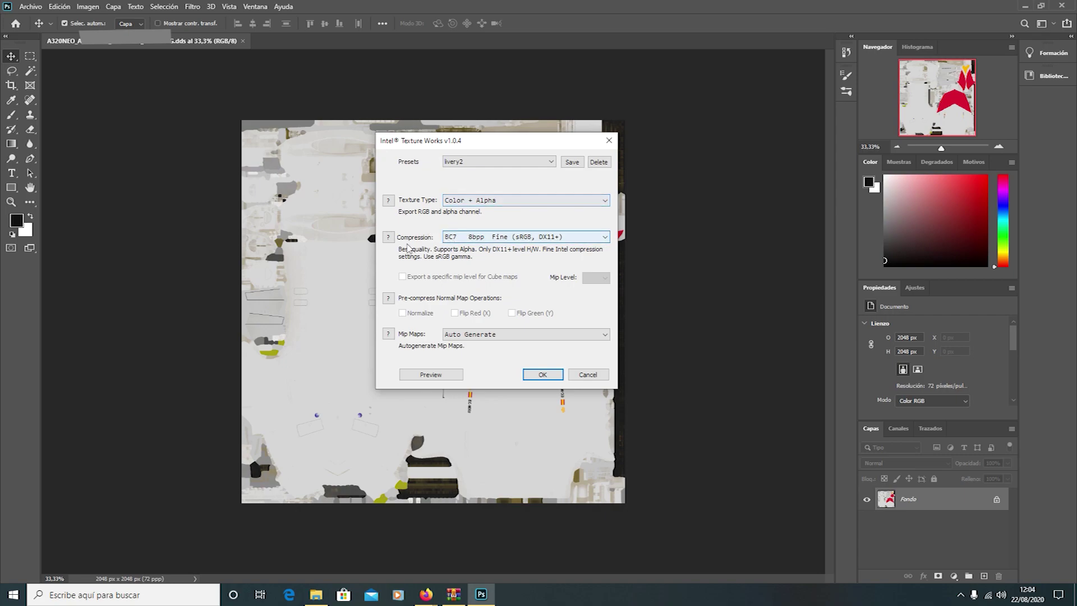
click(491, 243)
click(493, 243)
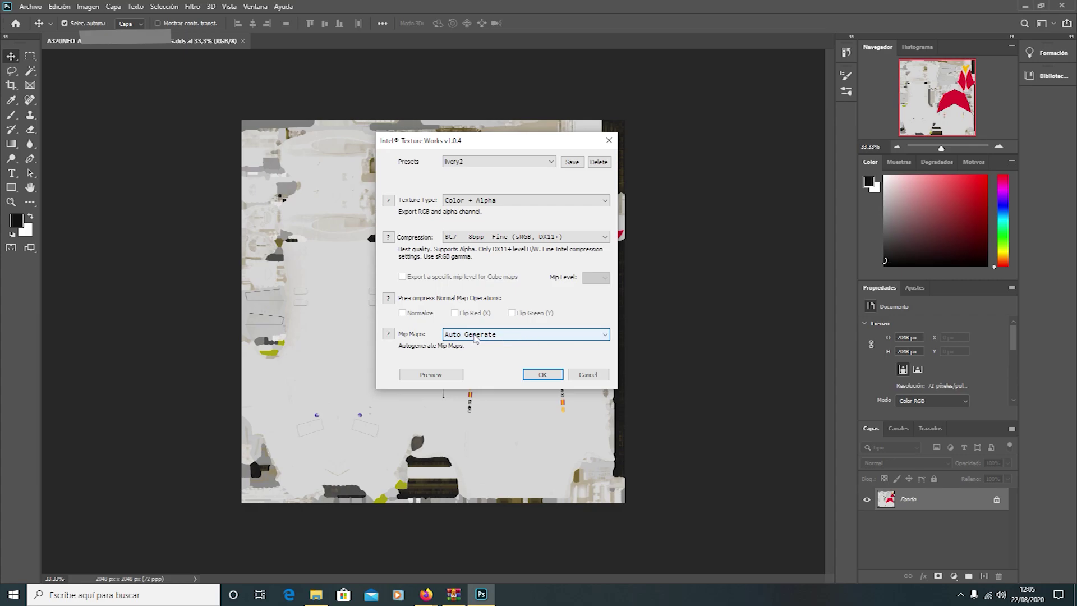
click(552, 335)
click(512, 354)
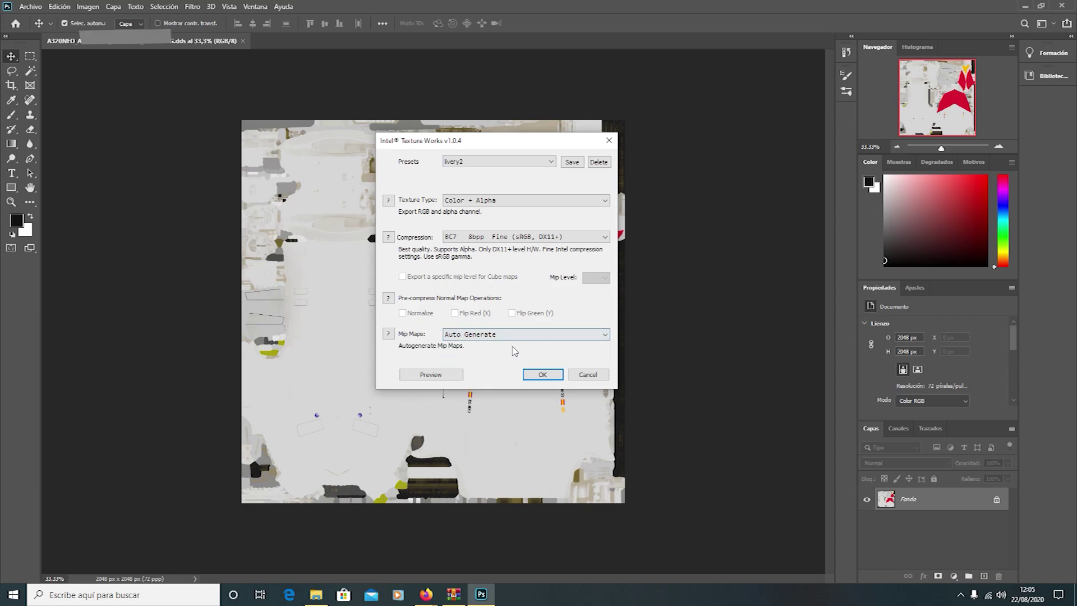
click(573, 163)
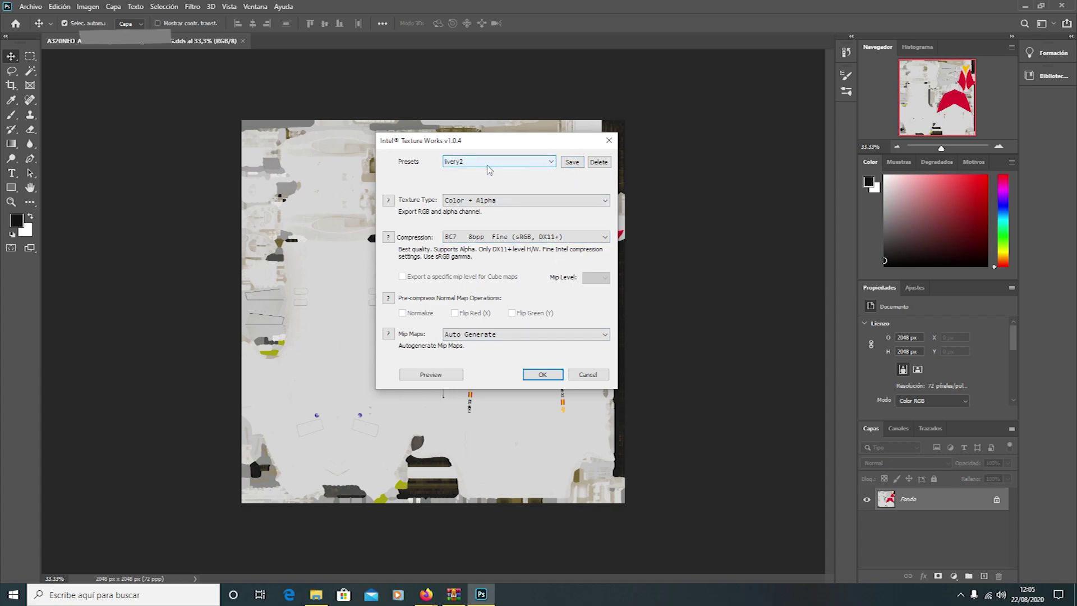
click(567, 163)
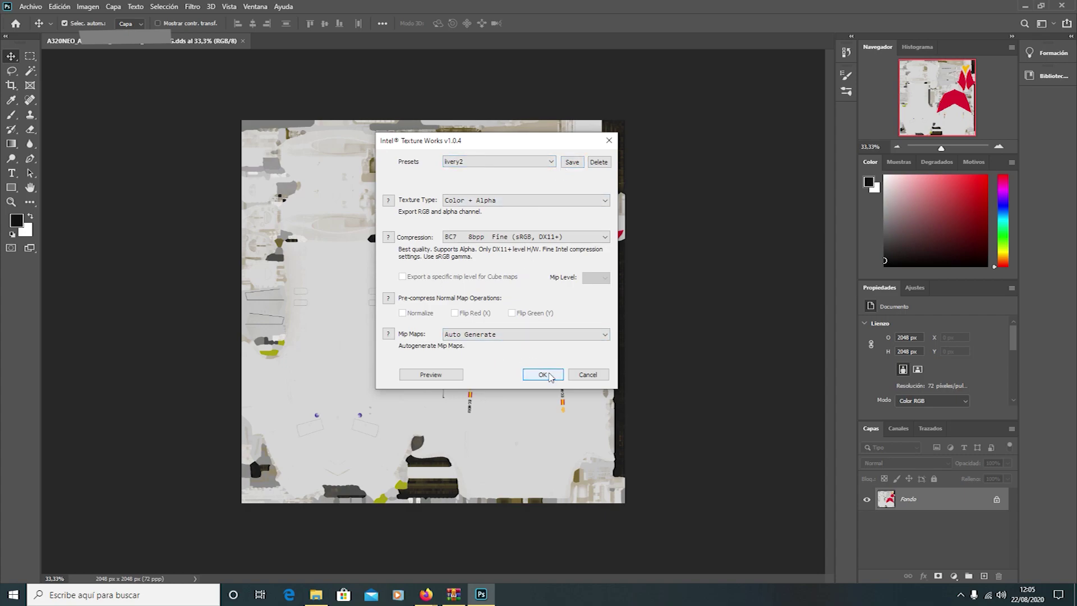
click(602, 374)
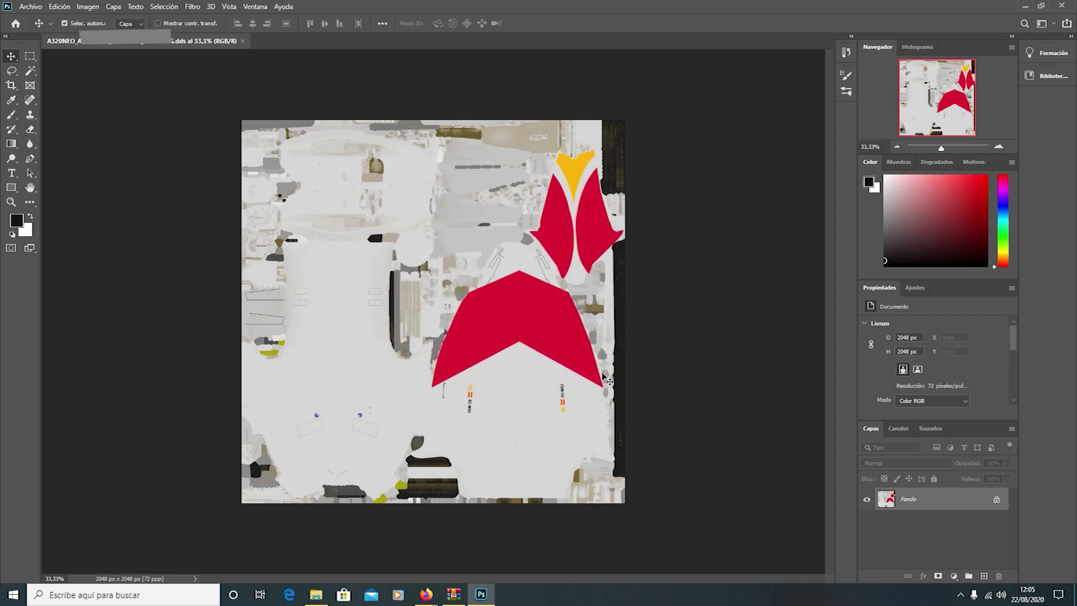
click(243, 40)
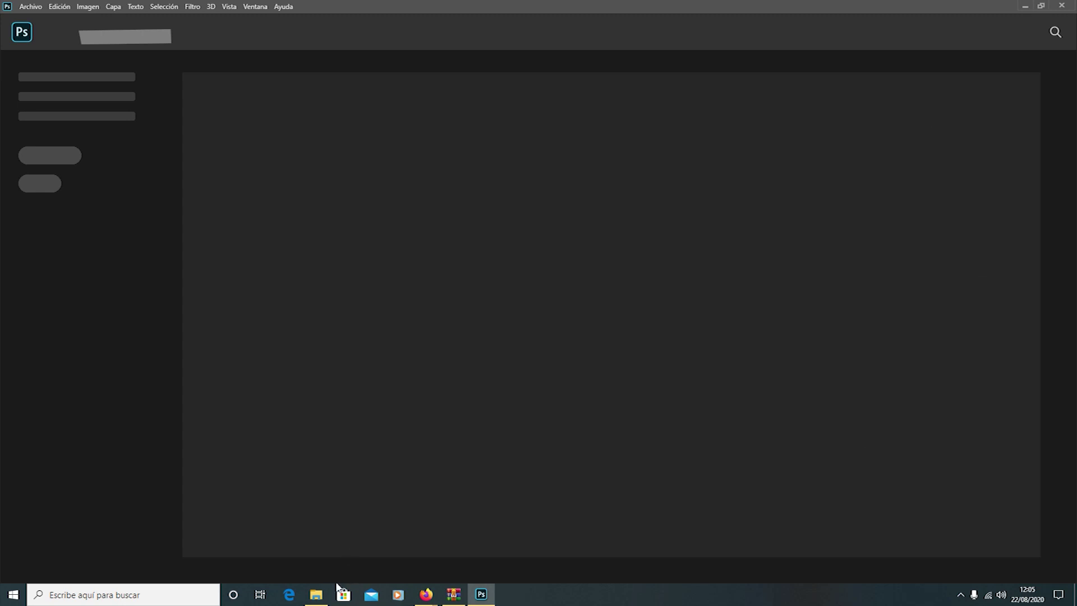
Open the A320NEO_AIRFRAME_LIVERY_ALBD DDS texture from TEXTURE.IBERIA with both load options off, examine its painted areas, and close it.
click(316, 594)
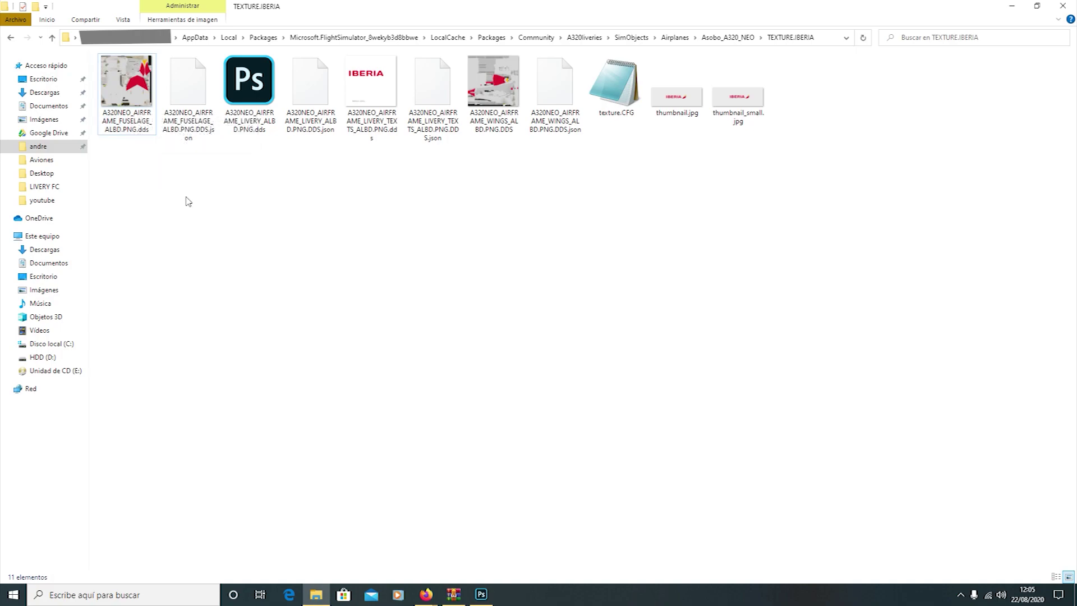
click(258, 135)
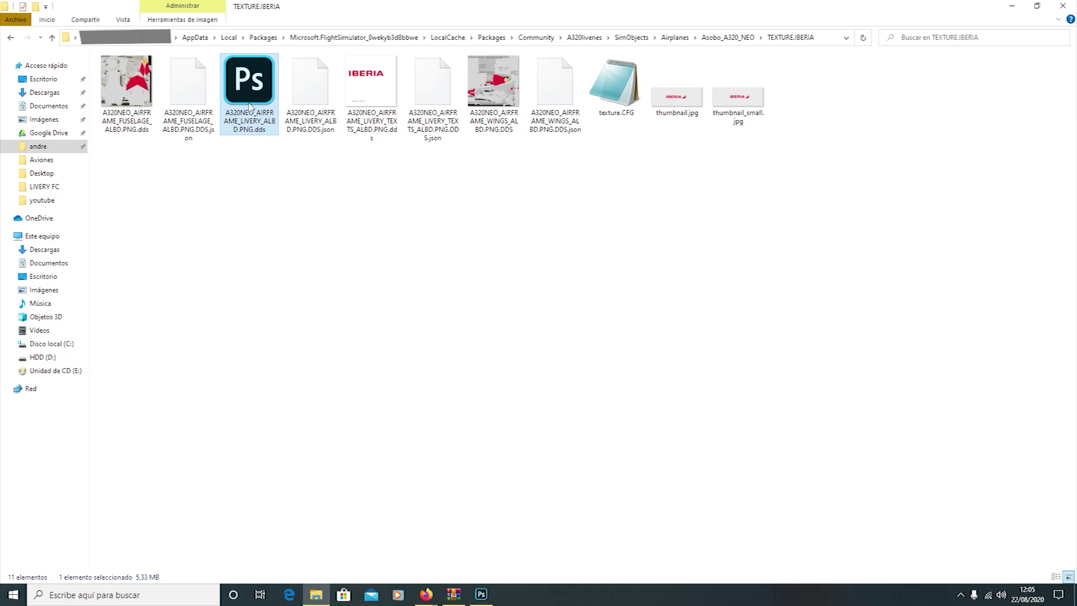
click(259, 197)
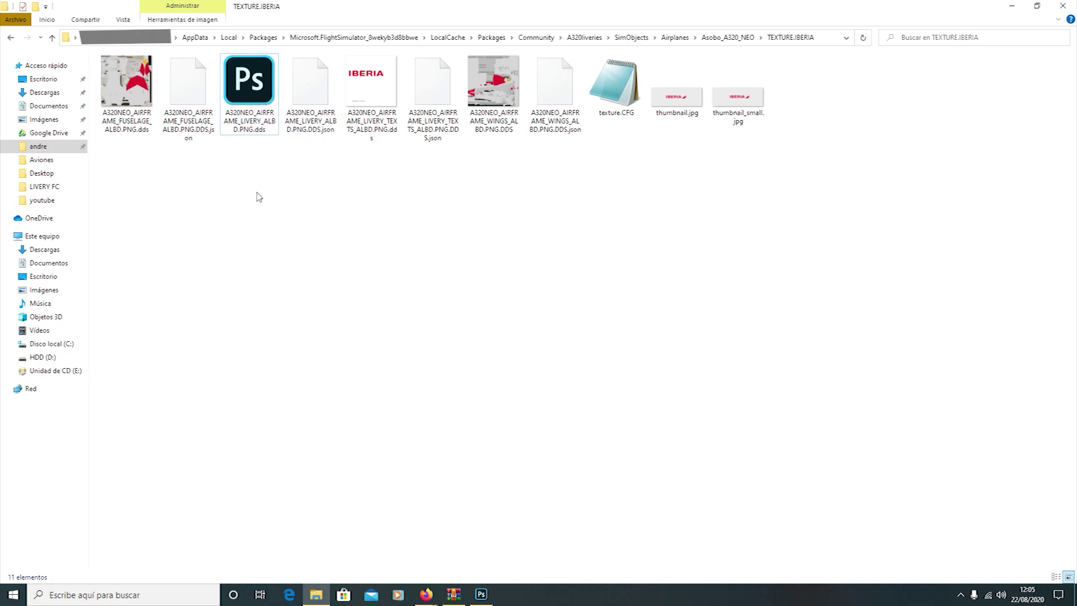
click(238, 84)
double_click(242, 85)
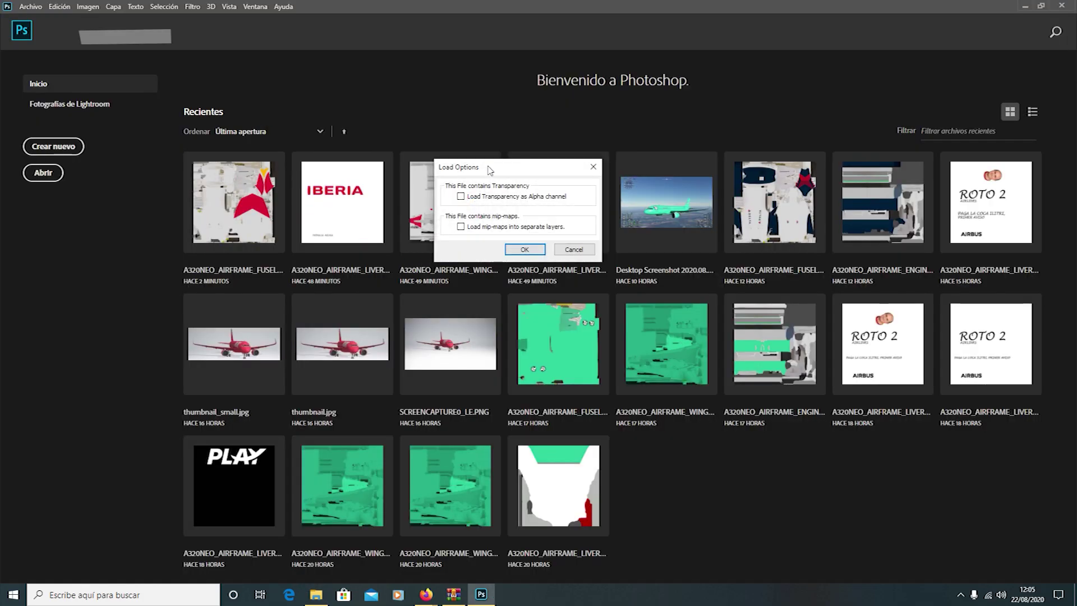
drag(491, 167, 502, 150)
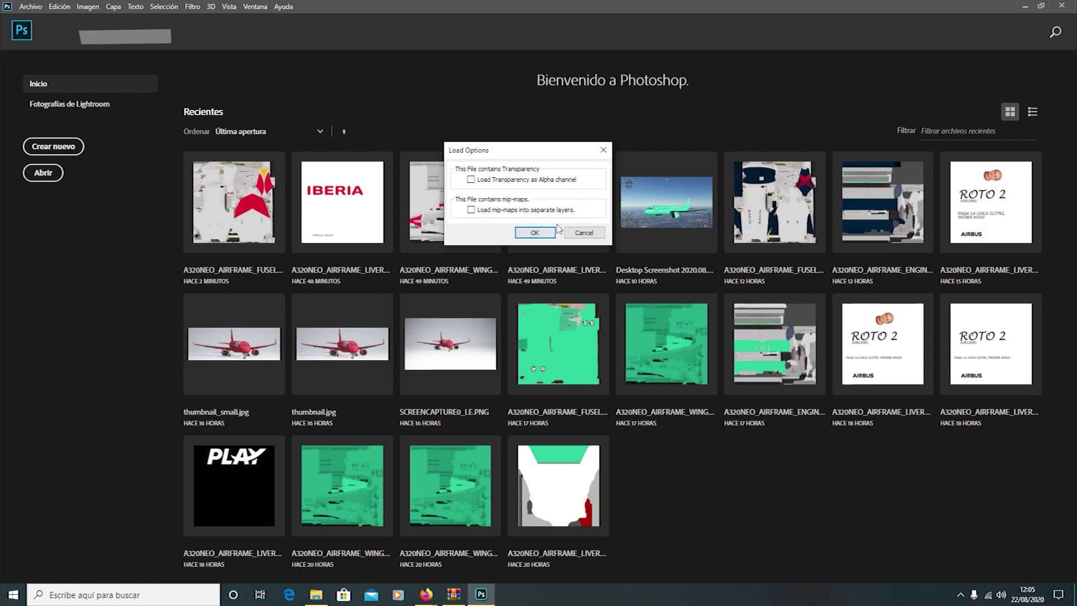
click(521, 235)
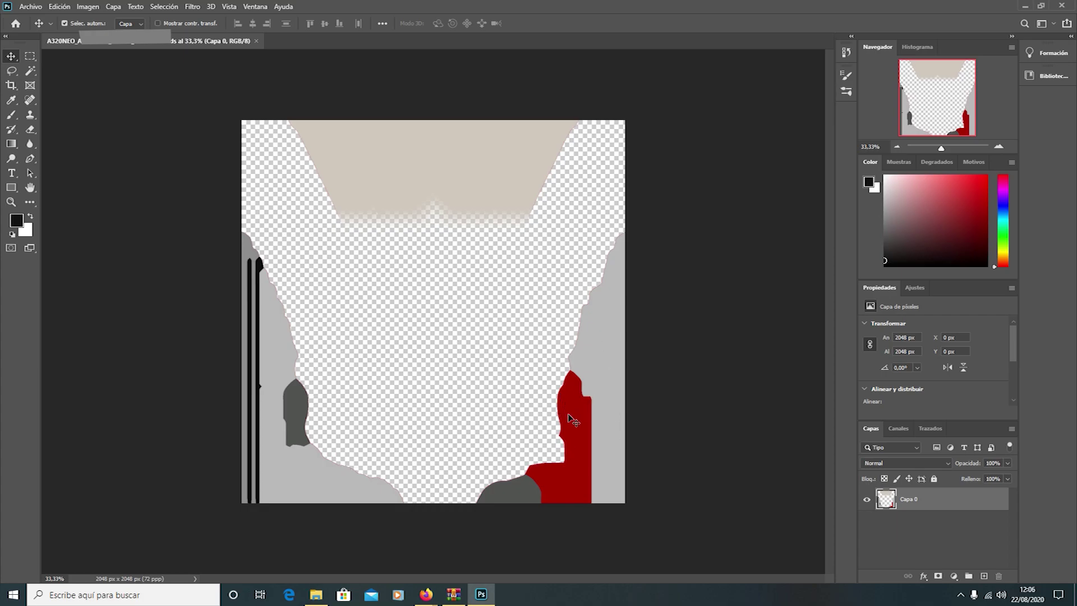
click(257, 41)
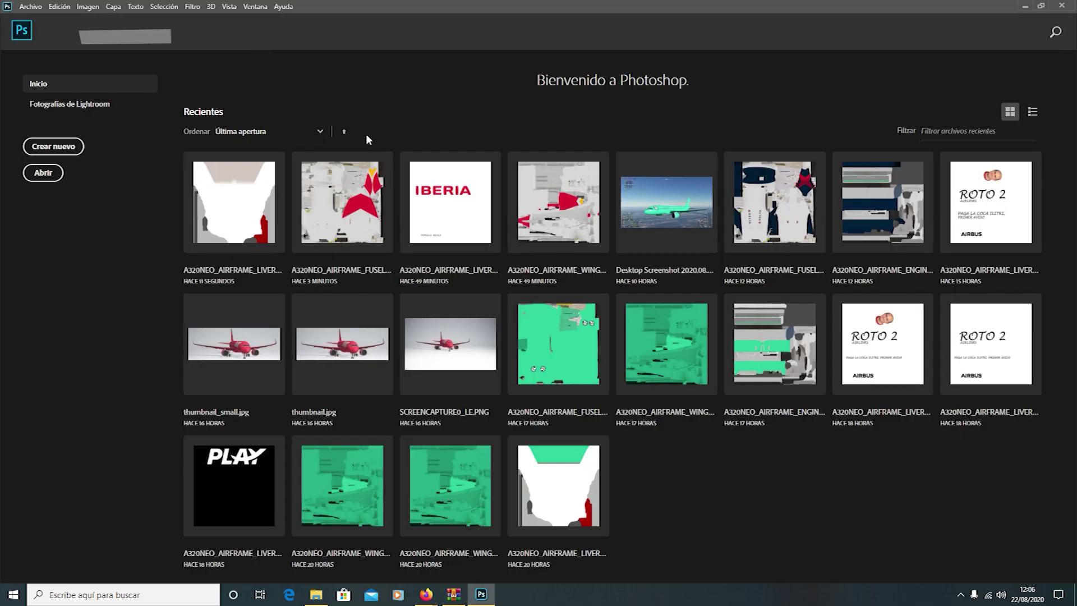
Open the A320NEO_AIRFRAME_WINGS_ALBD DDS texture from TEXTURE.IBERIA with default load options, examine the wing artwork, and close it.
click(316, 593)
click(310, 360)
double_click(486, 95)
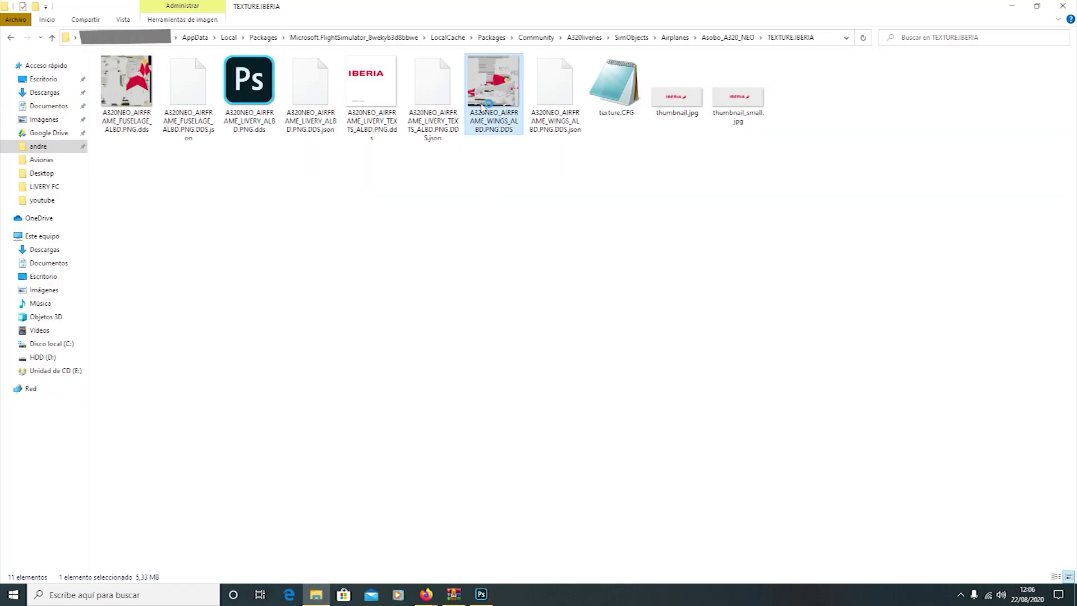
click(523, 250)
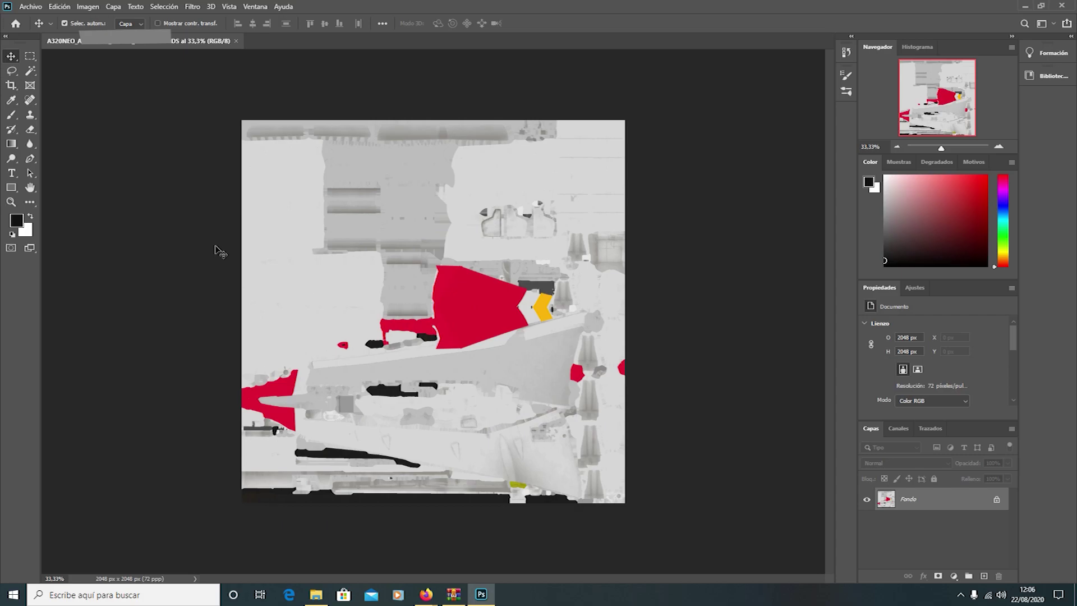
click(237, 43)
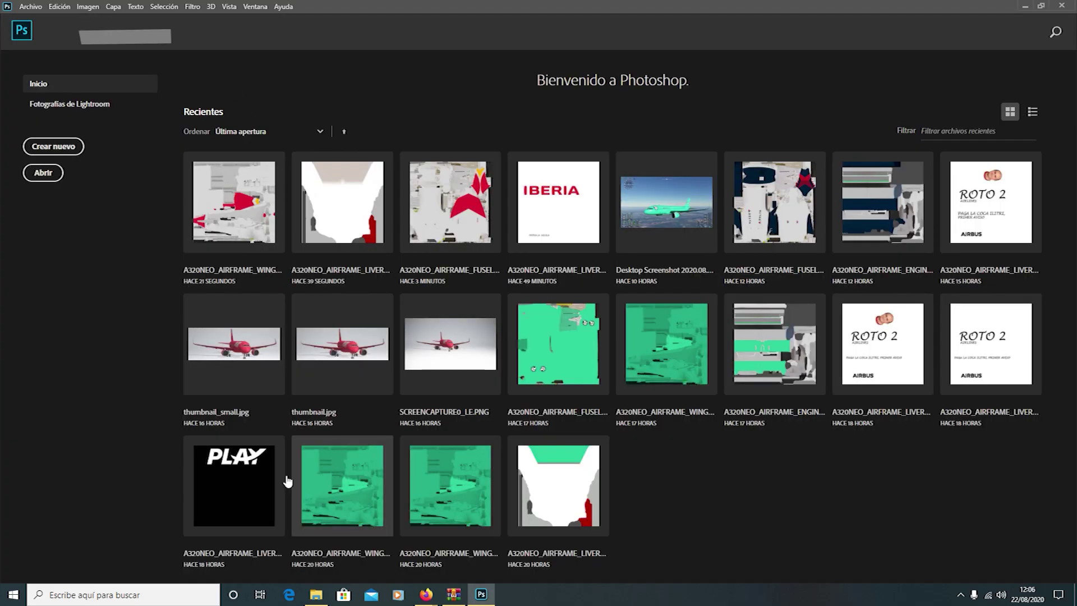
Open the A320NEO_AIRFRAME_LIVERY_TEXTS_ALBD DDS texture with both load options off, examine the lettering, and close it.
click(317, 594)
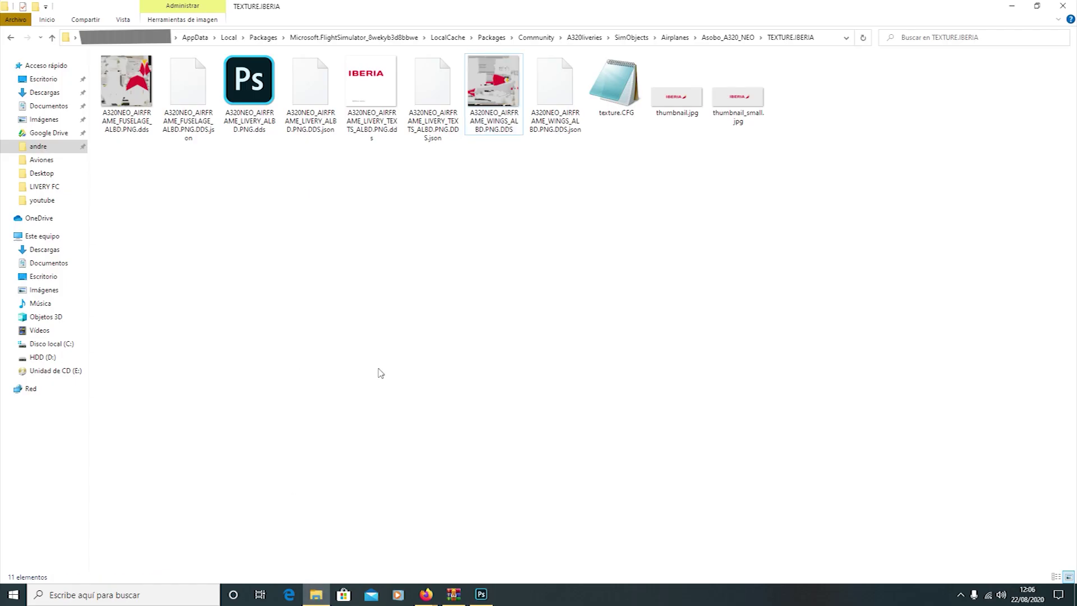
double_click(372, 84)
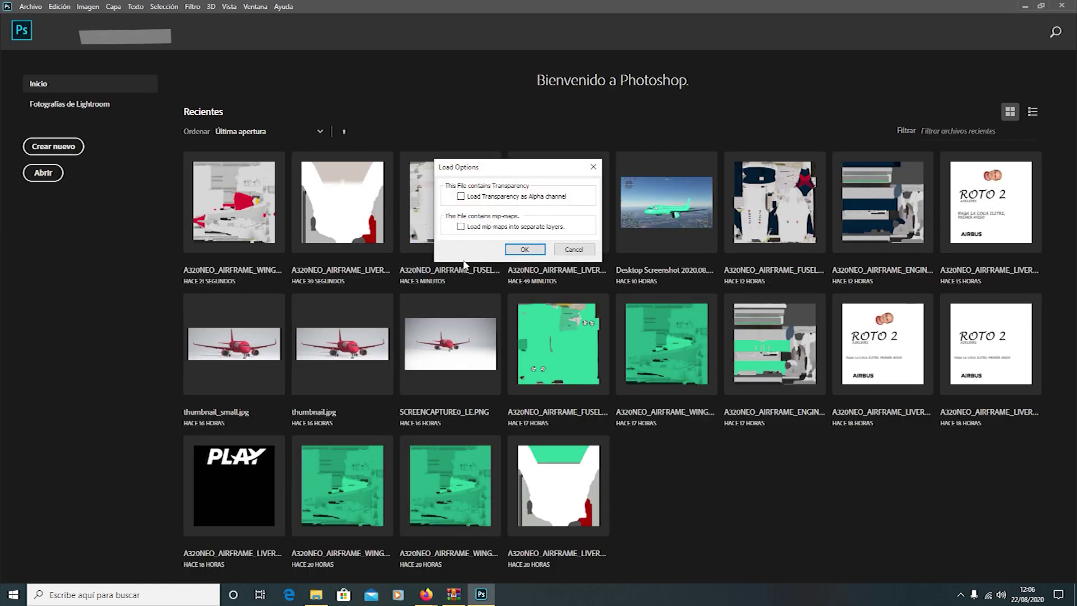
click(519, 249)
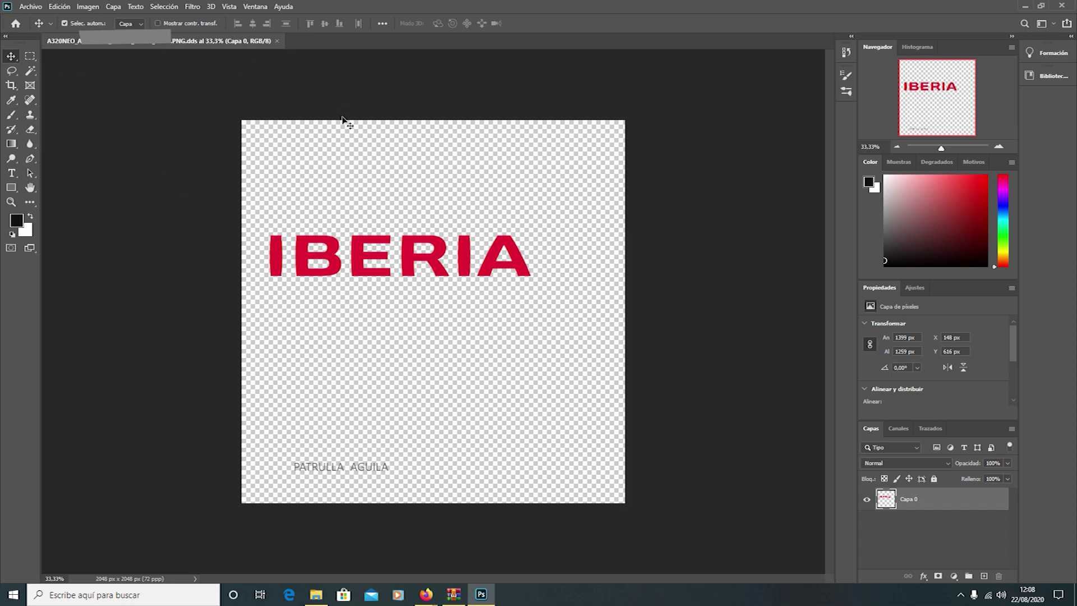
click(277, 41)
Return to the TEXTURE.IBERIA folder in File Explorer, point out texture.CFG, and open thumbnail.jpg to view the livery thumbnail.
click(316, 593)
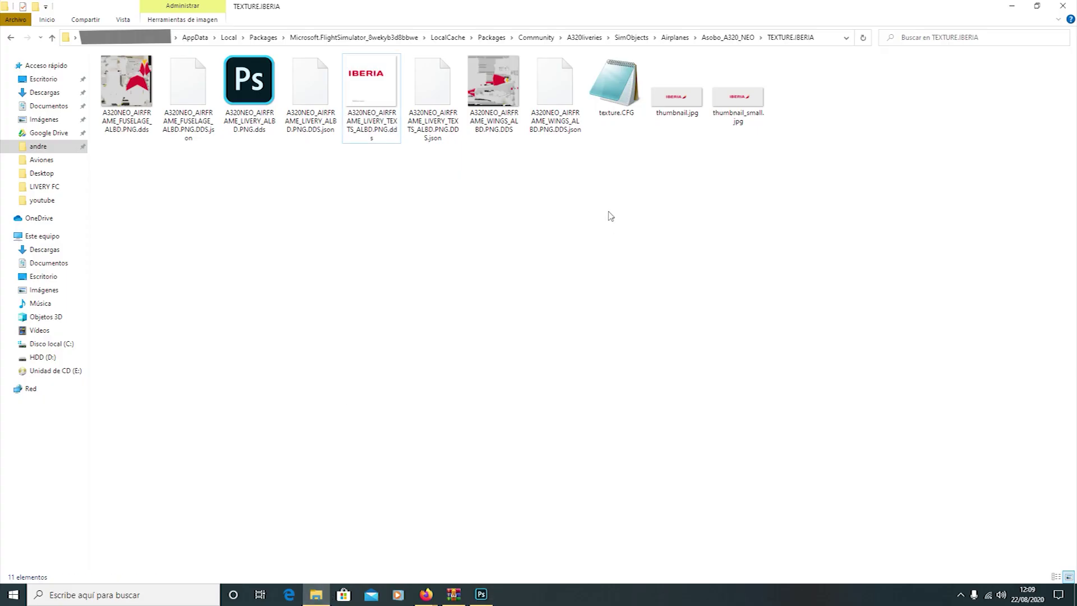
click(616, 103)
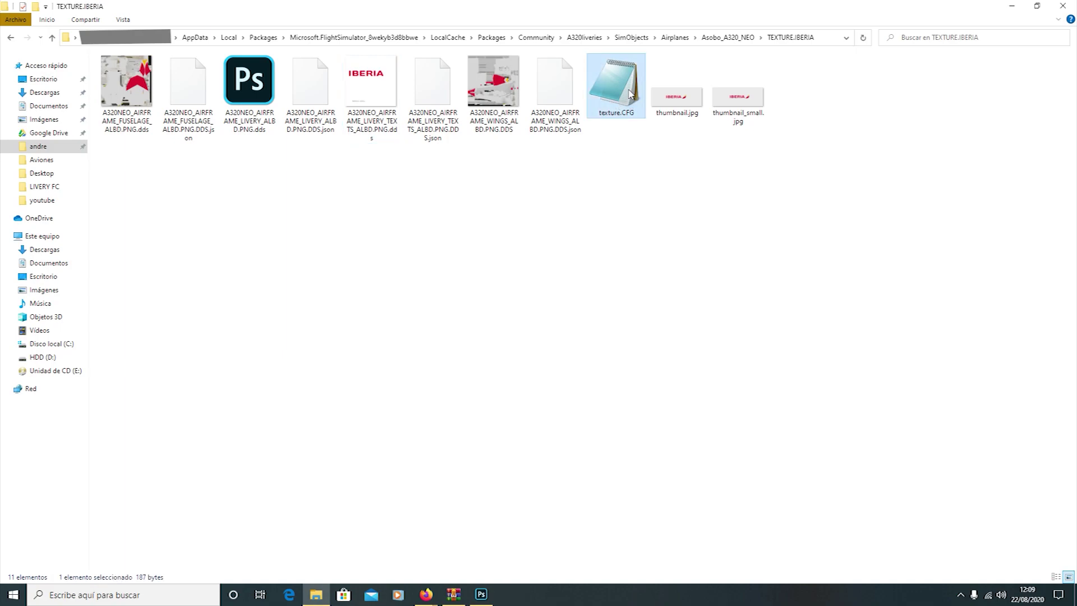
click(595, 180)
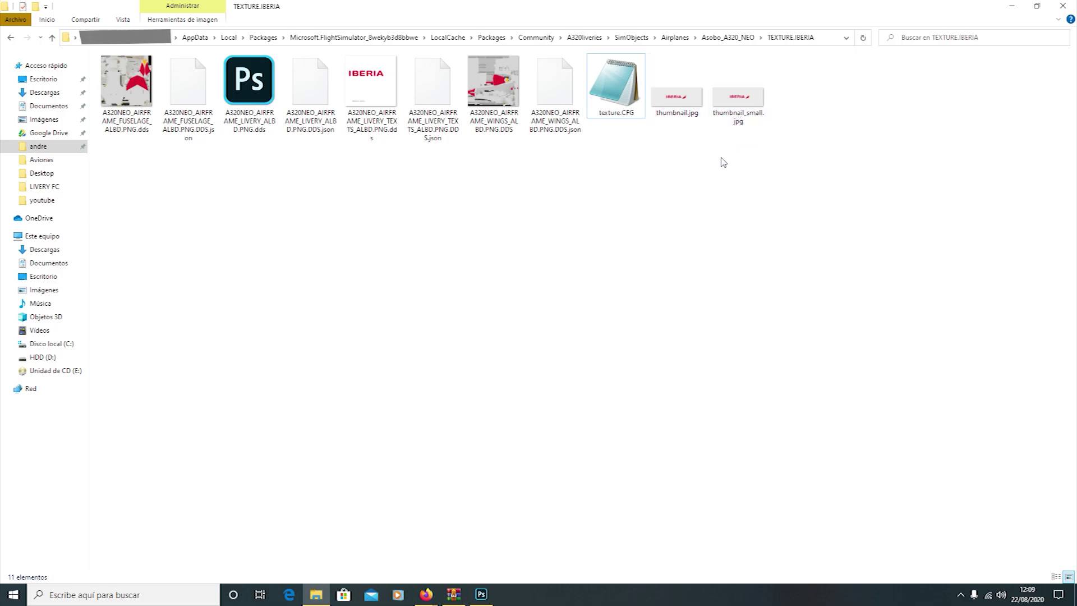
double_click(683, 116)
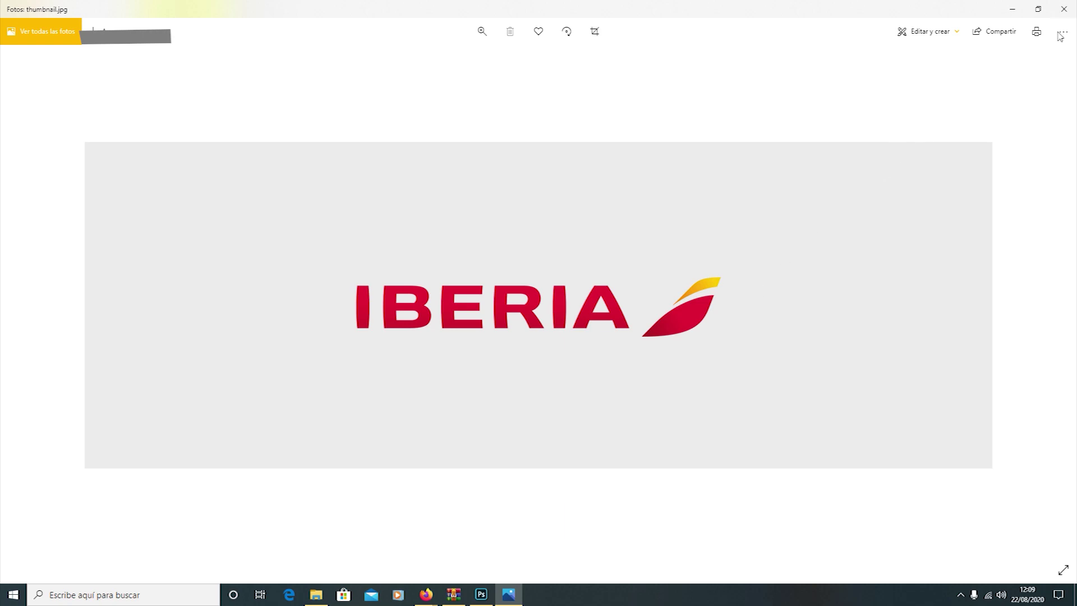
Close the thumbnail image, go up to the Asobo_A320_NEO folder, and open aircraft.cfg in Notepad.
click(1063, 9)
click(713, 267)
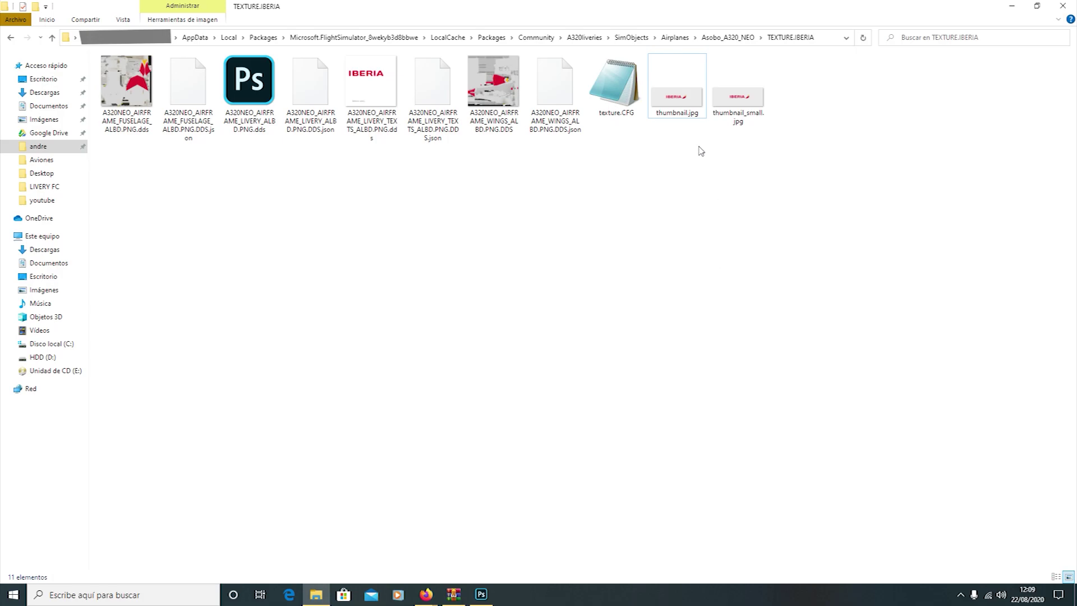
click(727, 37)
click(667, 191)
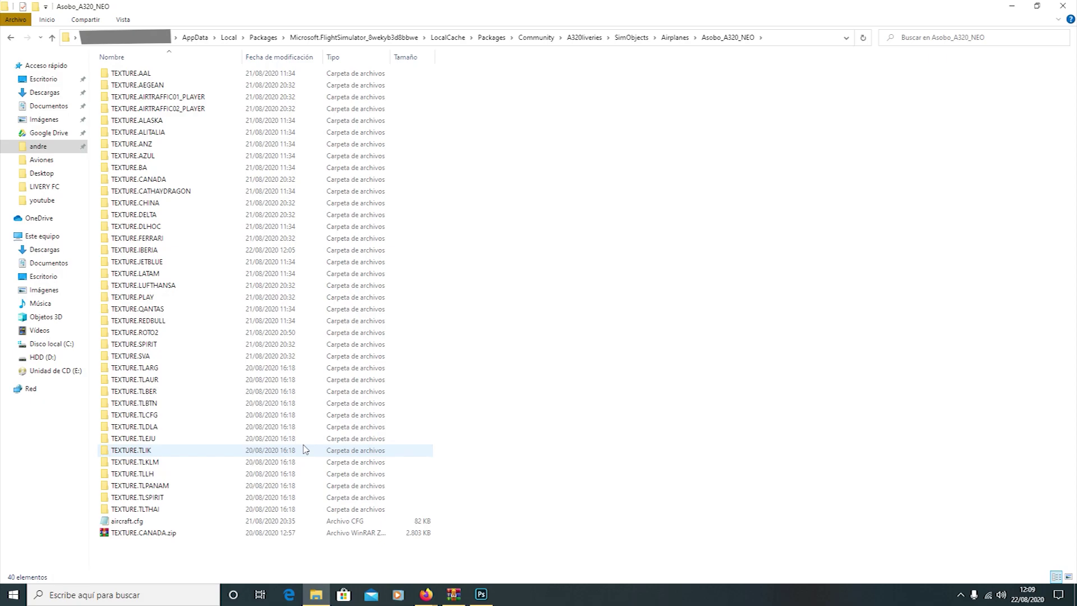
double_click(148, 523)
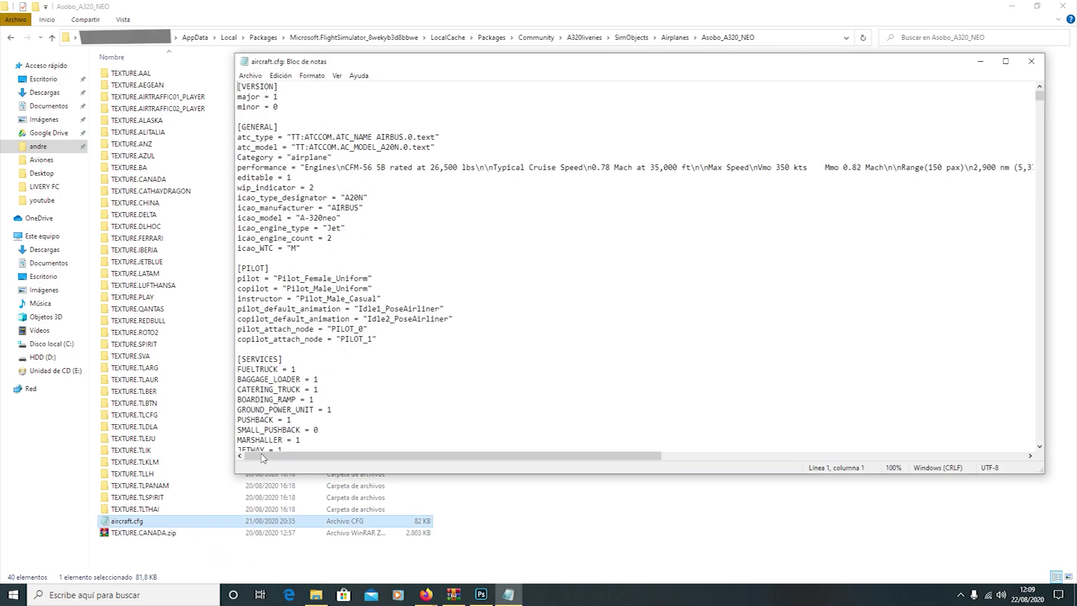
drag(471, 67, 488, 88)
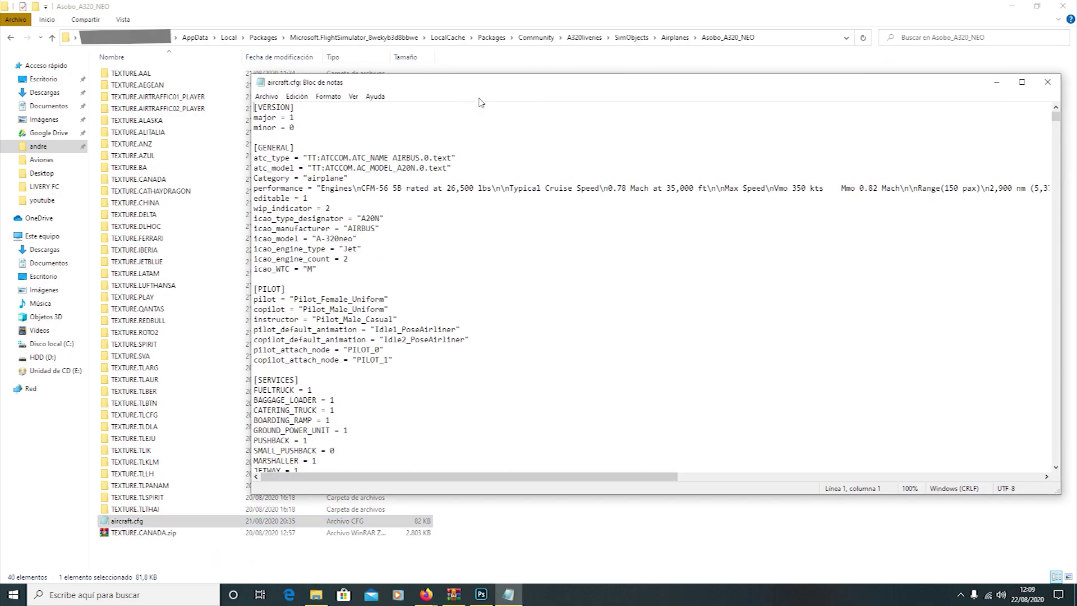
Find the FLTSIM heading in aircraft.cfg and point out where the livery entries begin.
scroll(314, 196, down, 3)
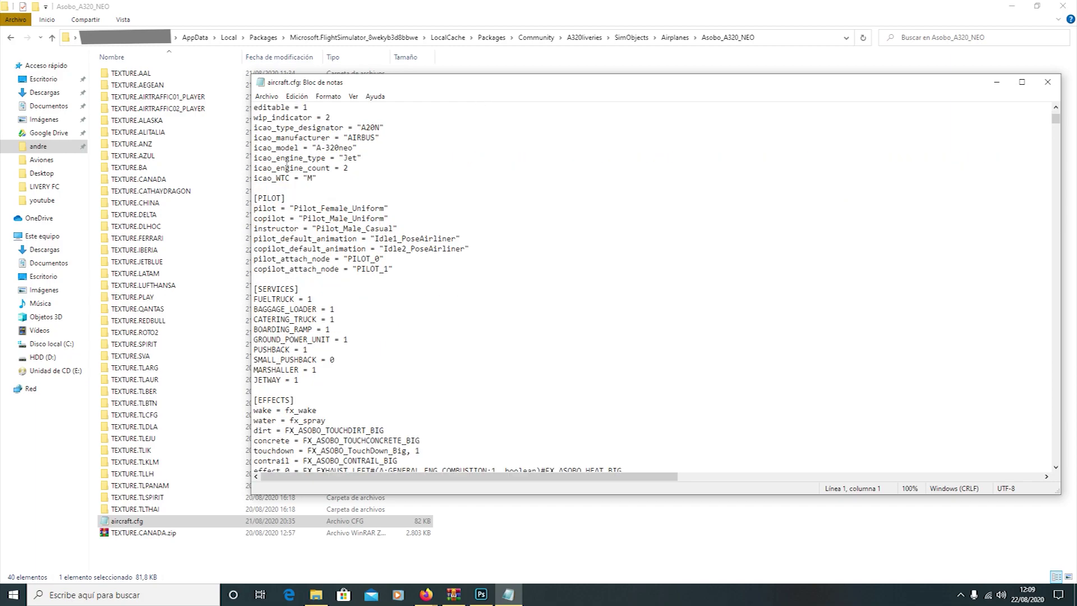
scroll(291, 178, down, 5)
scroll(294, 178, down, 11)
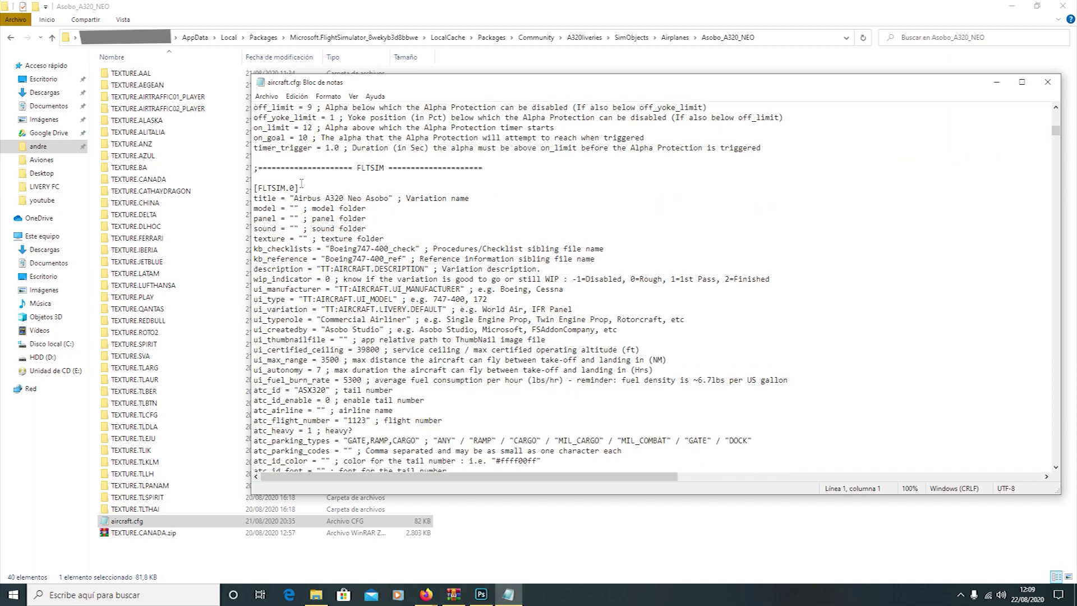
drag(359, 170, 385, 169)
click(382, 177)
scroll(279, 201, down, 1)
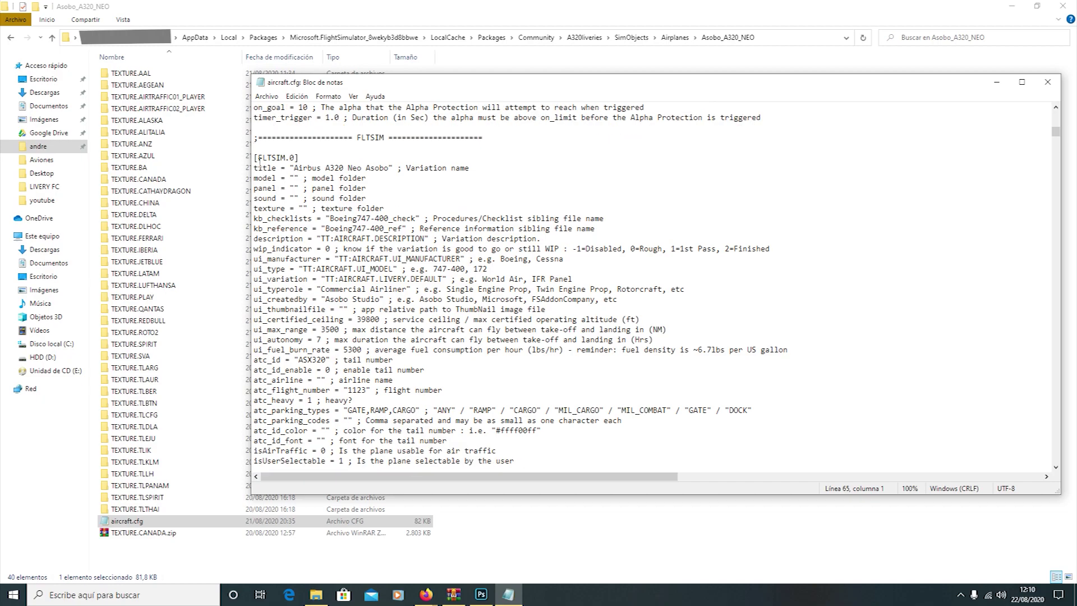
Highlight the whole [FLTSIM.0] block, from its header through the isUserSelectable line, and examine its fields.
drag(254, 158, 534, 438)
scroll(401, 348, down, 1)
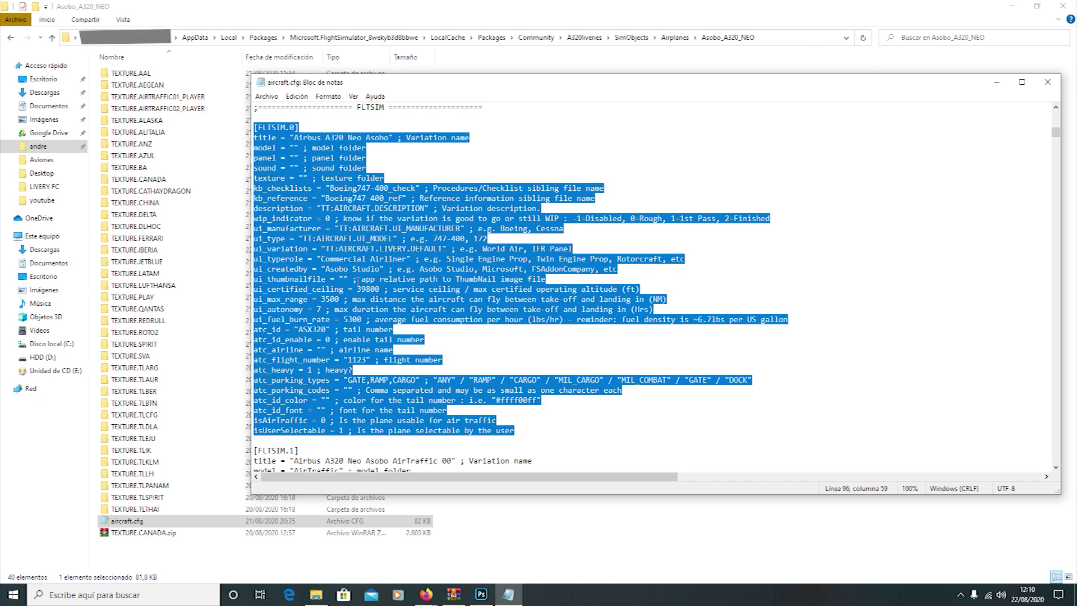
scroll(310, 413, down, 1)
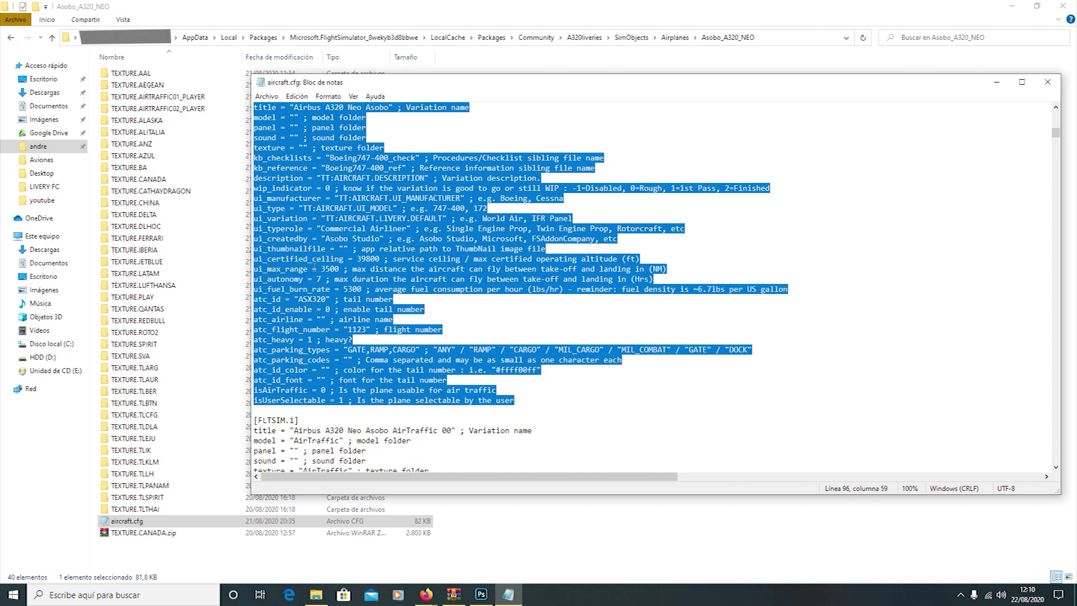
scroll(364, 398, up, 2)
scroll(417, 382, down, 1)
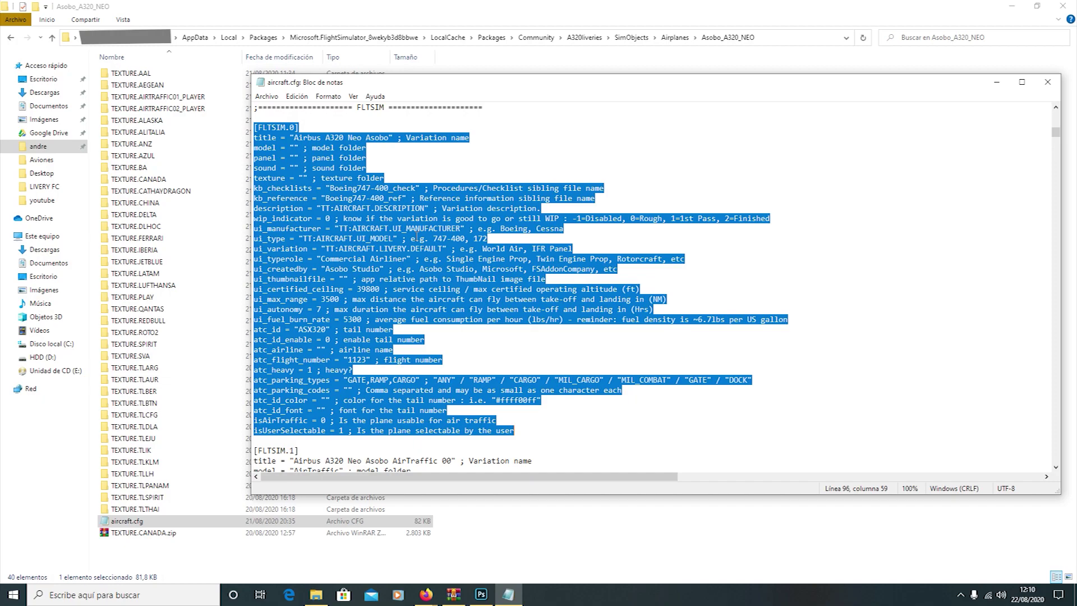
click(418, 236)
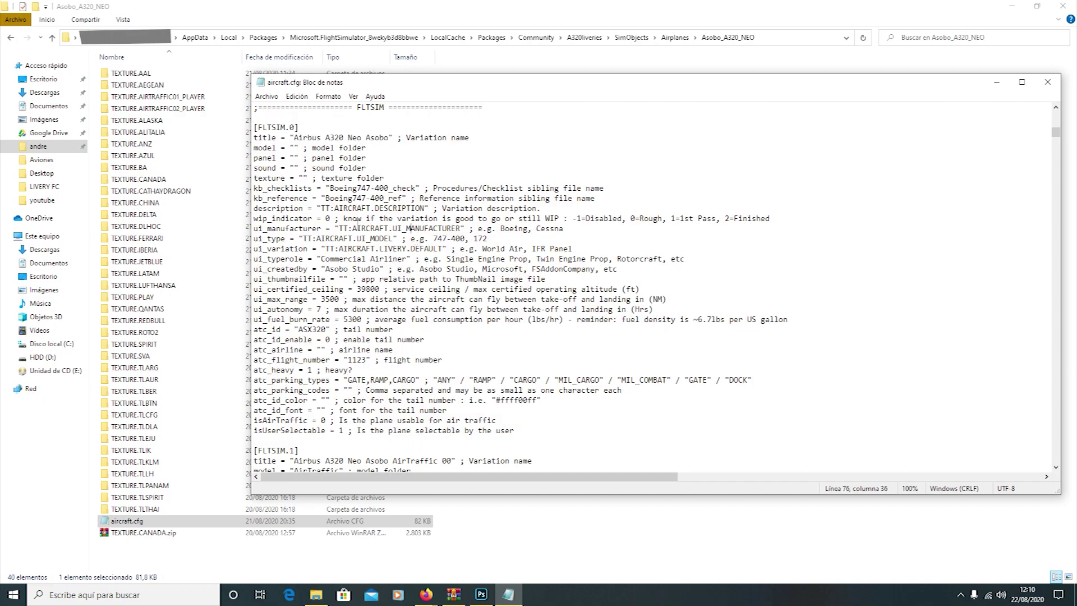
Compare the numbers in successive FLTSIM headers, from [FLTSIM.0] through [FLTSIM.2] on to the [FLTSIM.4] Delta entry.
double_click(291, 128)
click(299, 451)
scroll(325, 432, down, 18)
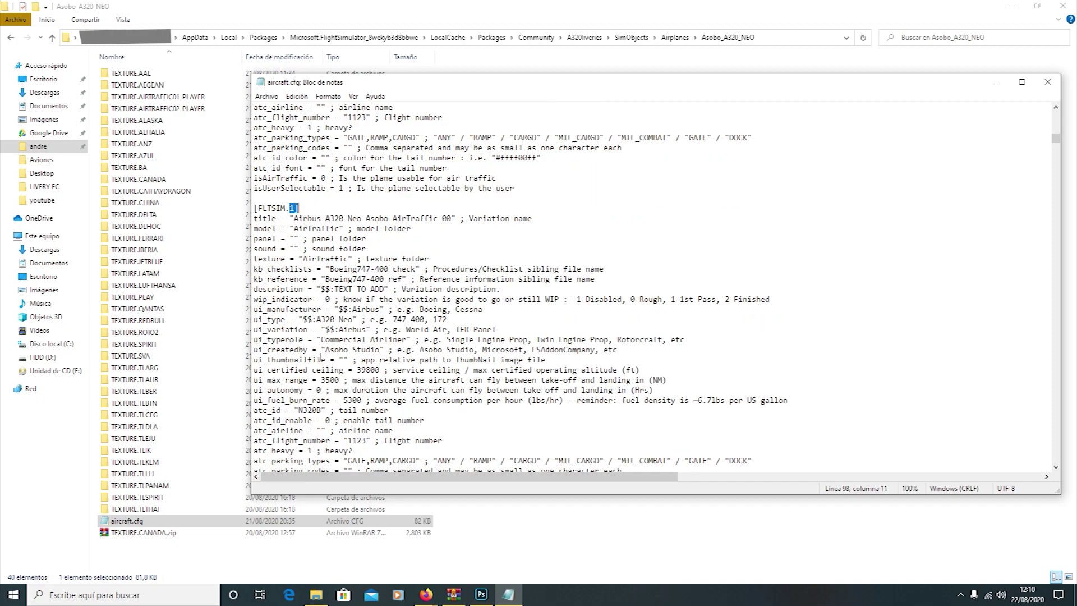
click(296, 229)
click(291, 229)
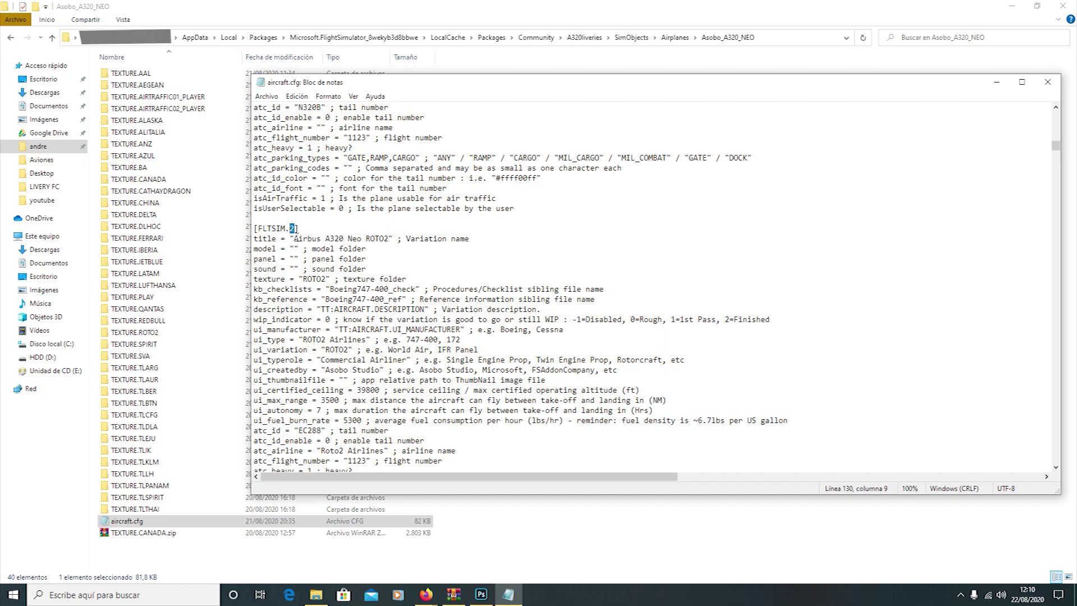
scroll(312, 254, down, 5)
scroll(343, 300, down, 20)
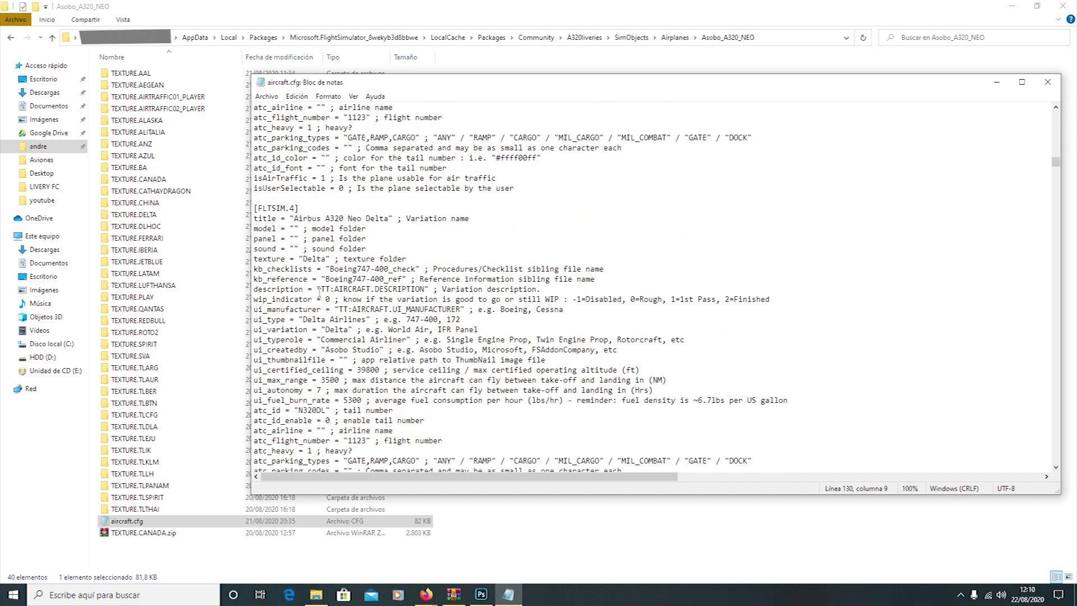
scroll(321, 279, up, 1)
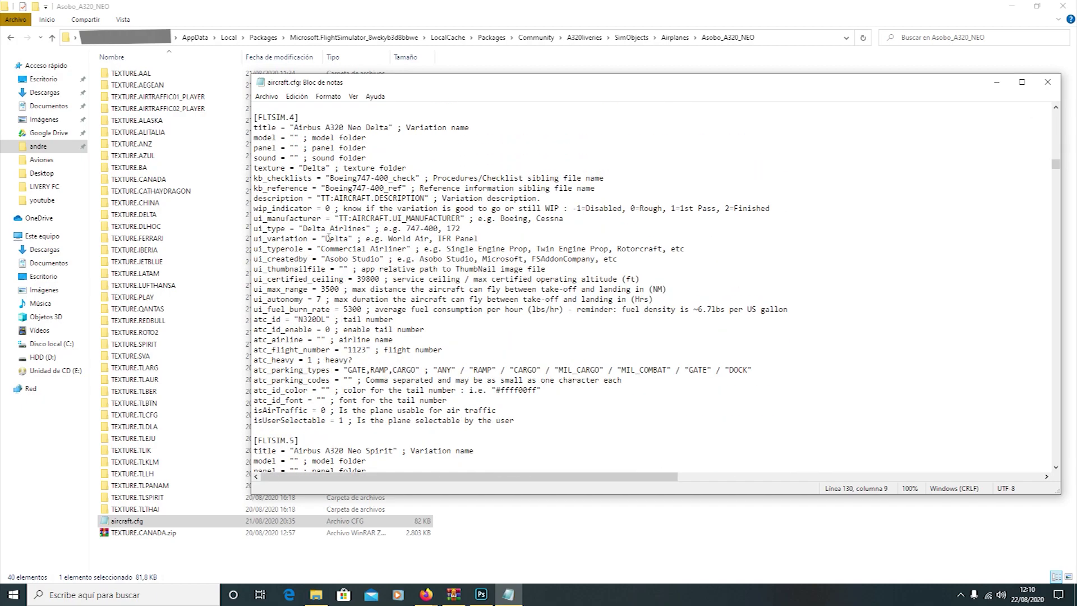
Point out the header number of the [FLTSIM.4] entry and the livery name Delta in its title line.
drag(290, 118, 298, 120)
key(Left)
double_click(292, 116)
click(376, 159)
drag(365, 129, 389, 131)
click(367, 129)
click(357, 168)
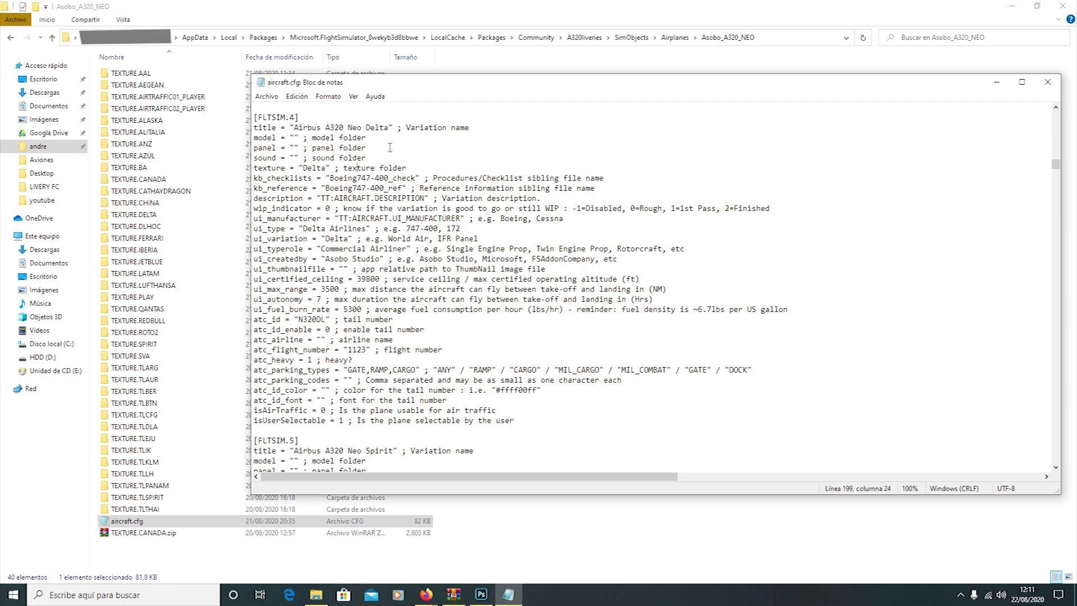
Highlight the texture line of the [FLTSIM.4] entry and match its value Delta with the TEXTURE.DELTA folder name.
click(286, 168)
drag(254, 168, 405, 171)
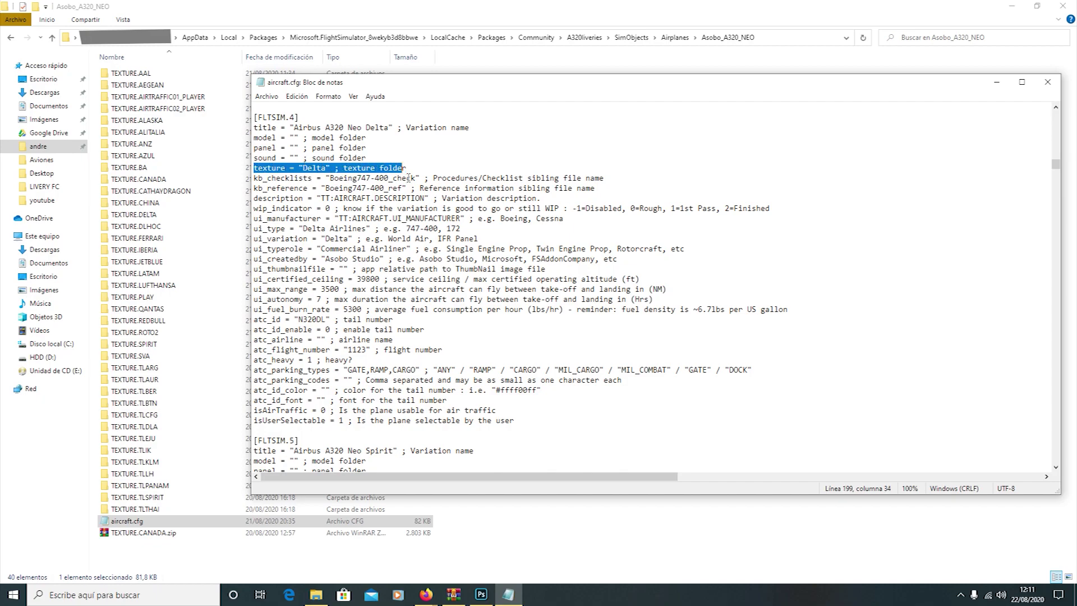
drag(303, 171, 328, 175)
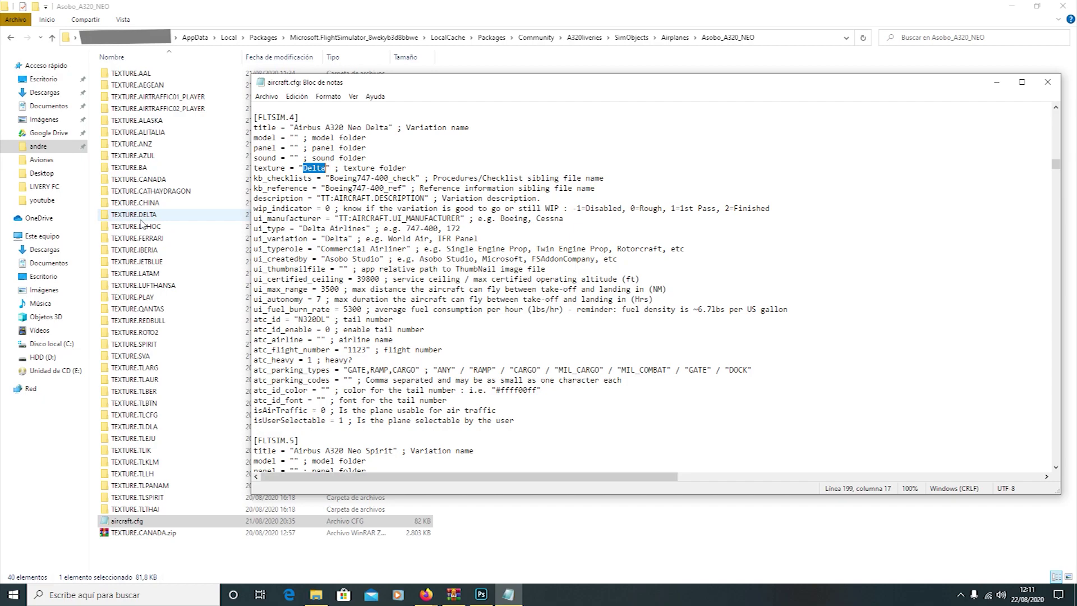
click(318, 198)
double_click(312, 168)
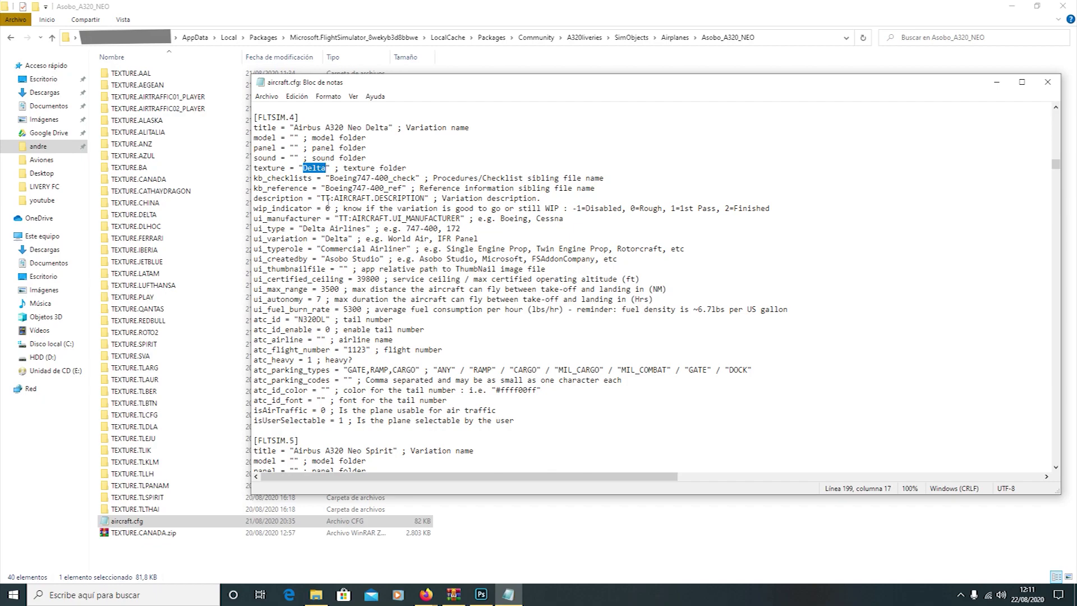
Point out the ui_type value Delta Airlines, the ui_variation value Delta, and the ui_thumbnailfile line in the [FLTSIM.4] entry.
key(Down)
key(Down)
key(Down)
key(Down)
scroll(350, 233, down, 1)
drag(304, 199, 366, 199)
click(330, 199)
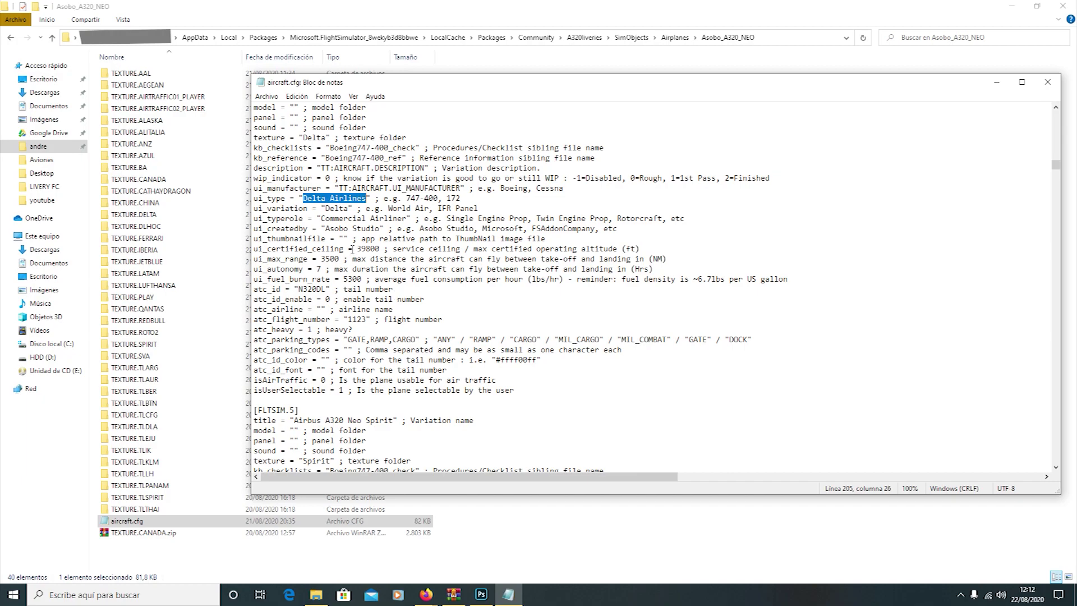
mouse_move(325, 208)
mouse_down()
mouse_move(348, 208)
mouse_move(326, 208)
mouse_up()
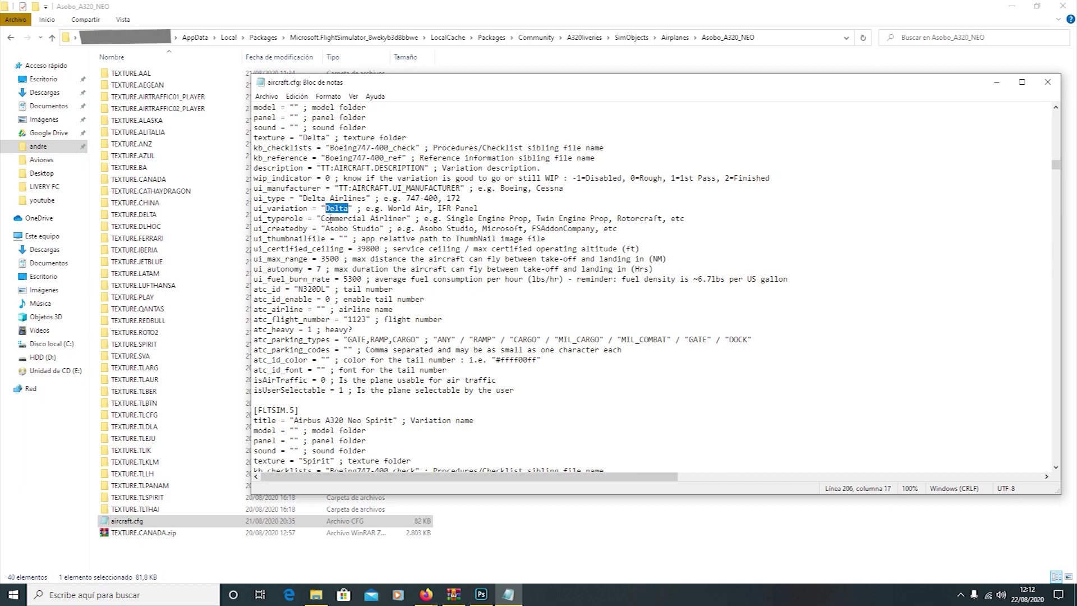
scroll(315, 249, up, 2)
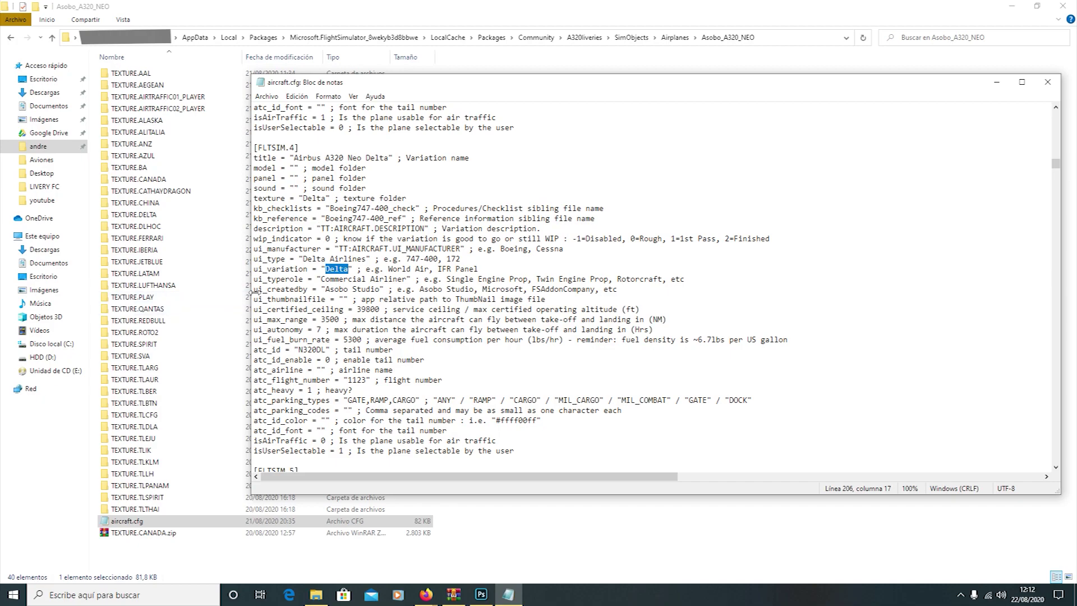
scroll(339, 280, down, 2)
click(331, 238)
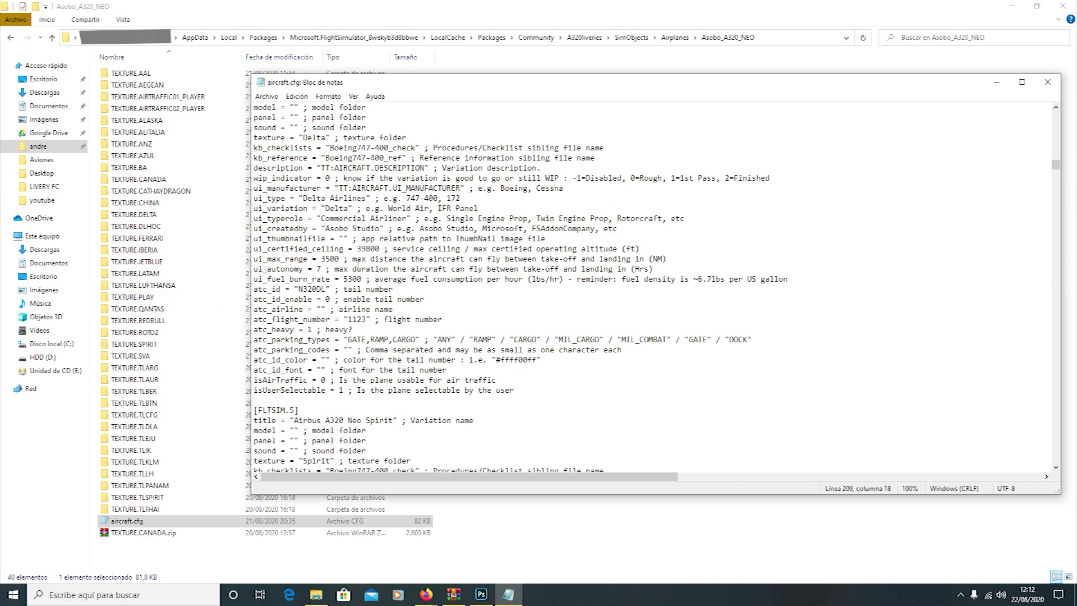
scroll(357, 264, down, 1)
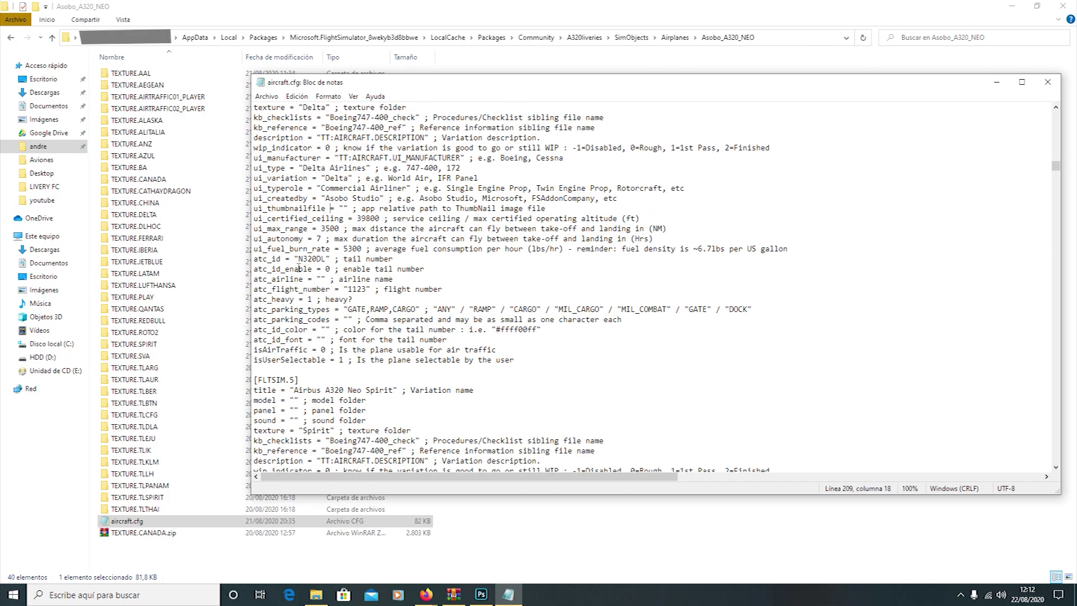
Highlight the atc_id field and its tail number value in the [FLTSIM.4] entry.
scroll(299, 268, up, 2)
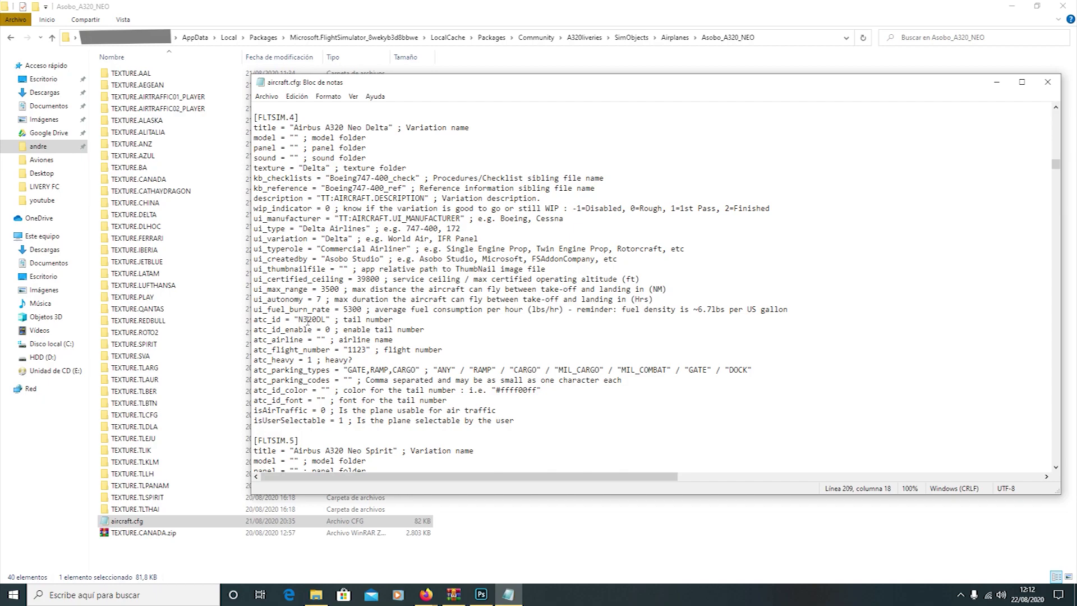
drag(254, 323, 284, 324)
drag(298, 319, 330, 323)
scroll(339, 351, down, 2)
click(315, 320)
Examine the atc_id_color field with its #ffff00ff example and the atc_id_font field, and close aircraft.cfg.
drag(495, 330, 537, 331)
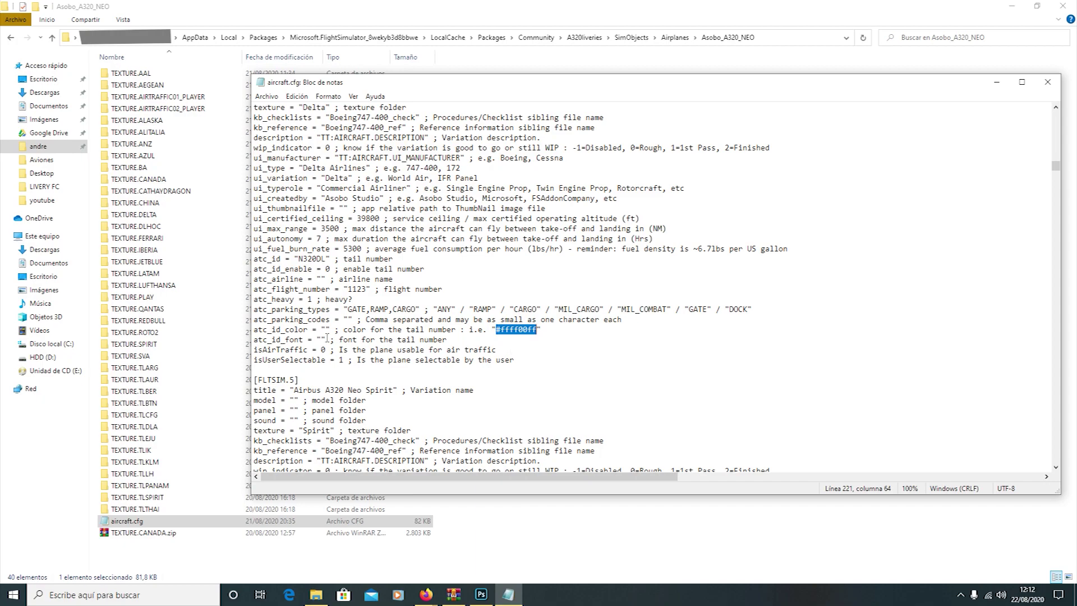
click(326, 330)
drag(500, 331, 537, 332)
click(325, 330)
click(323, 340)
scroll(415, 347, down, 3)
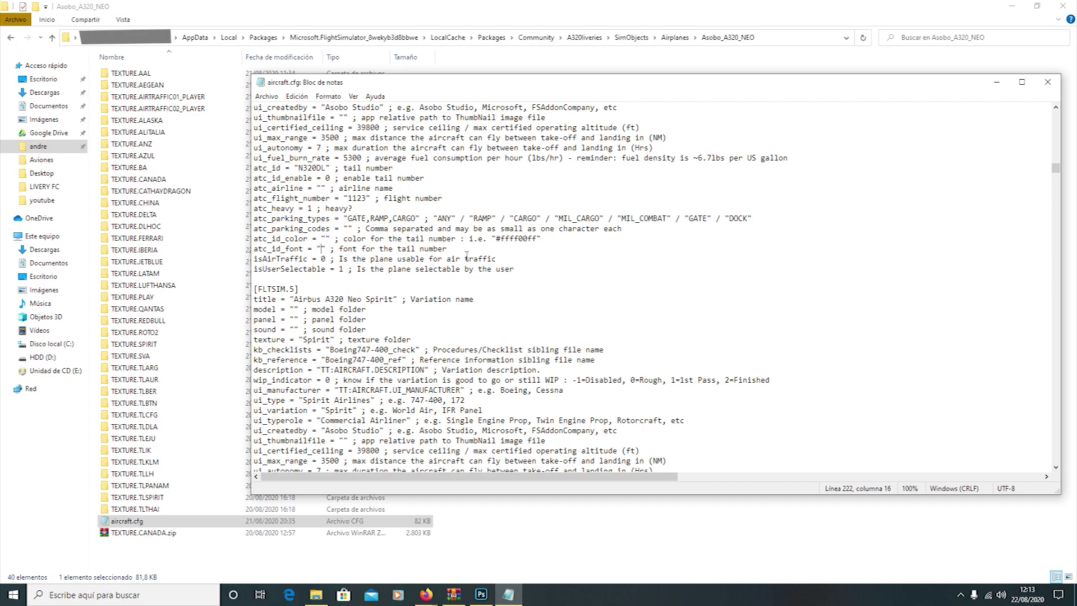
scroll(466, 255, up, 7)
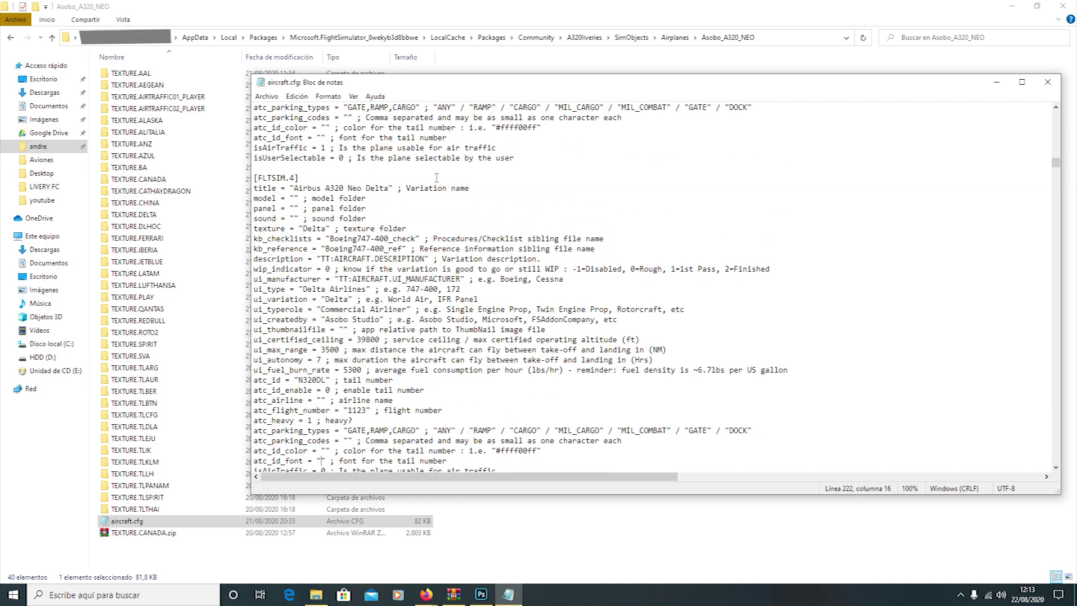
click(1046, 81)
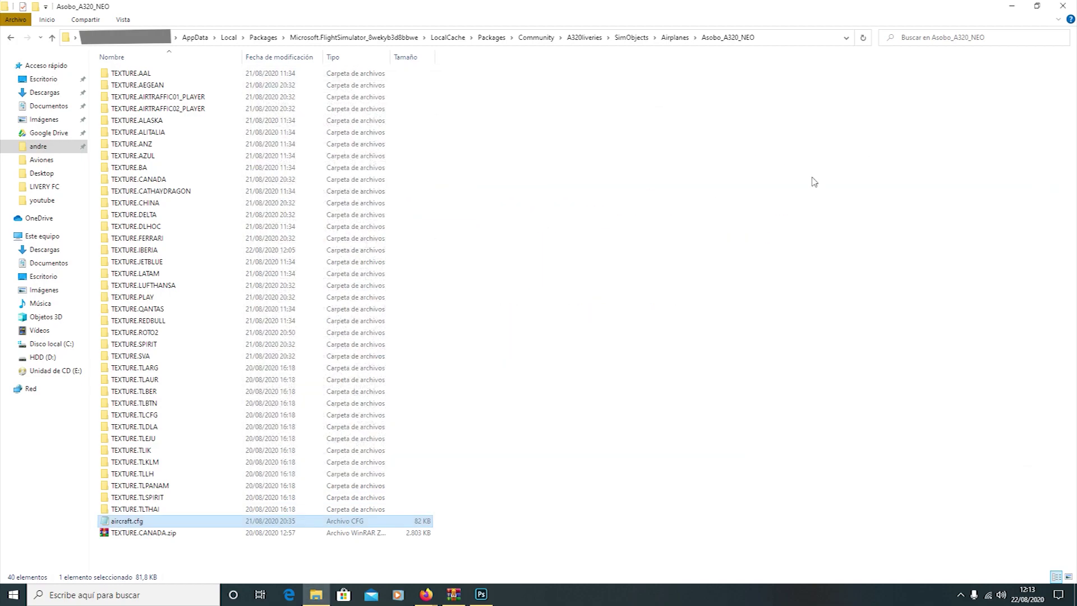
click(496, 300)
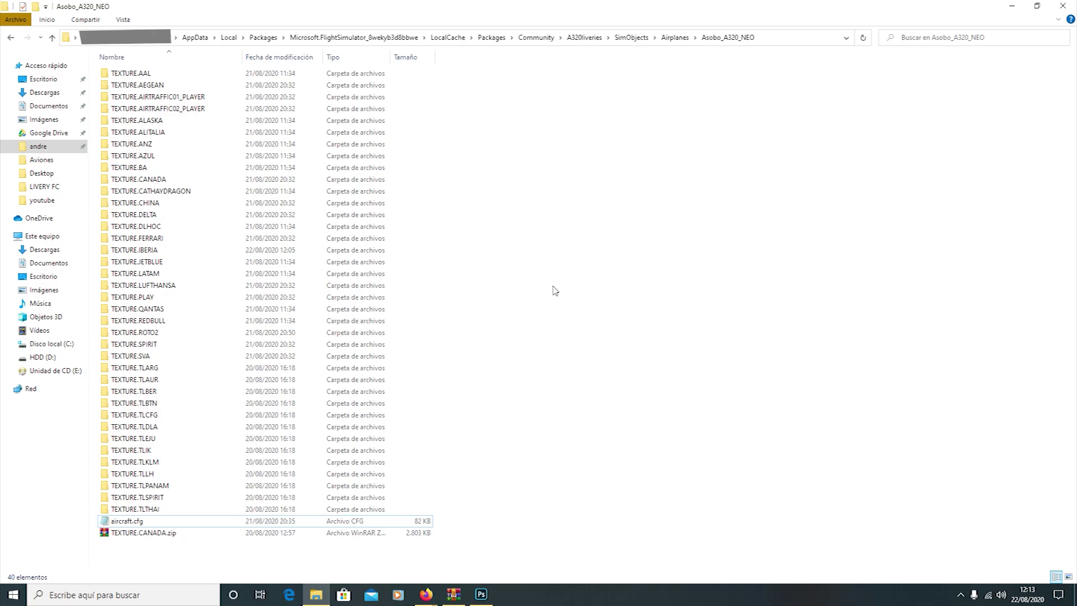
Go up to the A320liveries folder and open layout.json in Notepad without making it the default app.
click(583, 37)
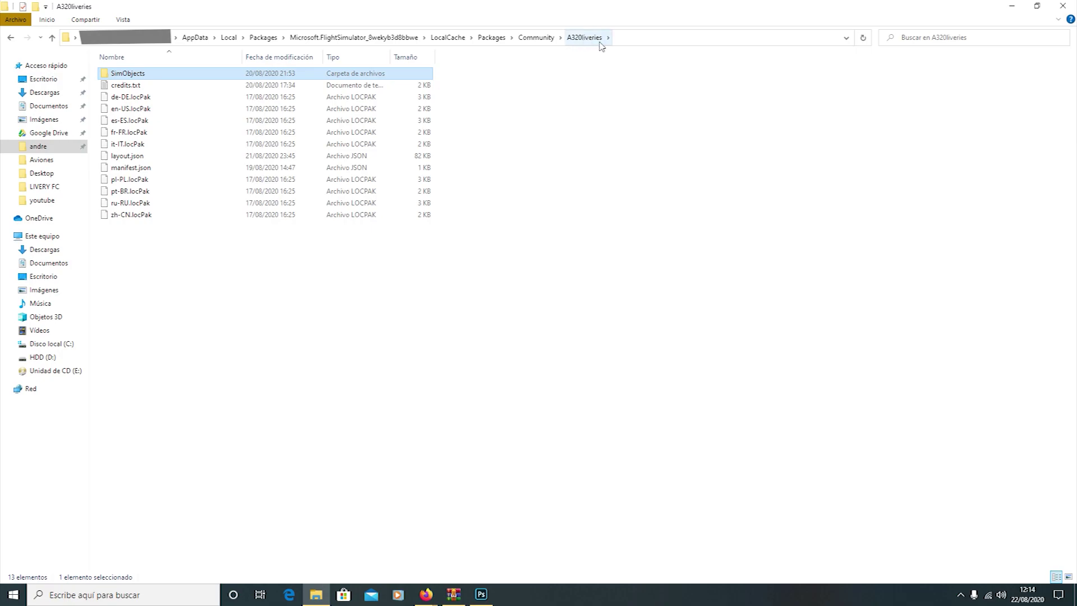
click(243, 291)
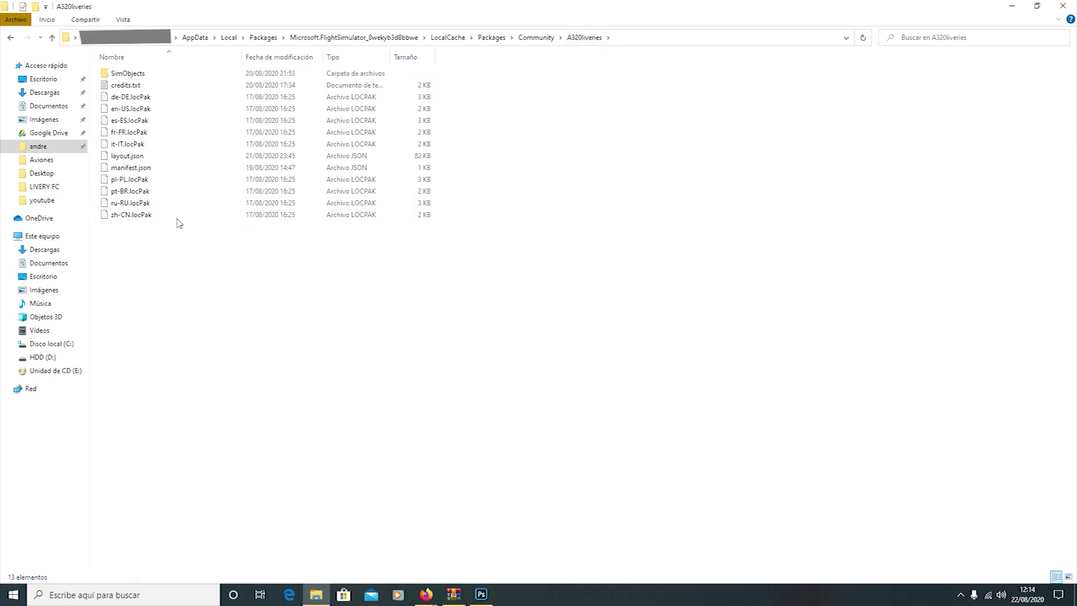
double_click(159, 157)
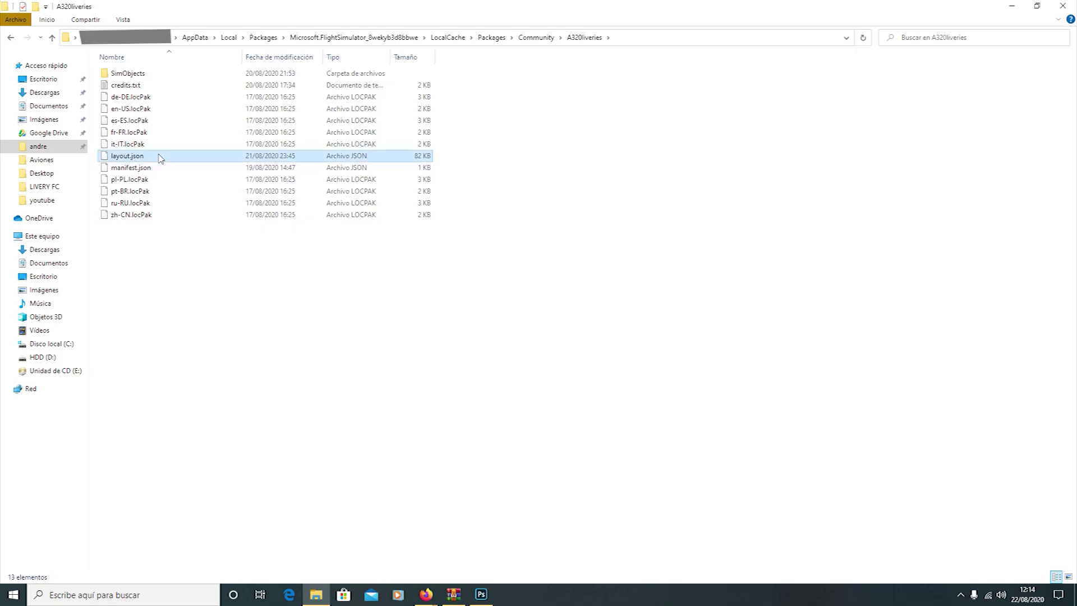
click(491, 196)
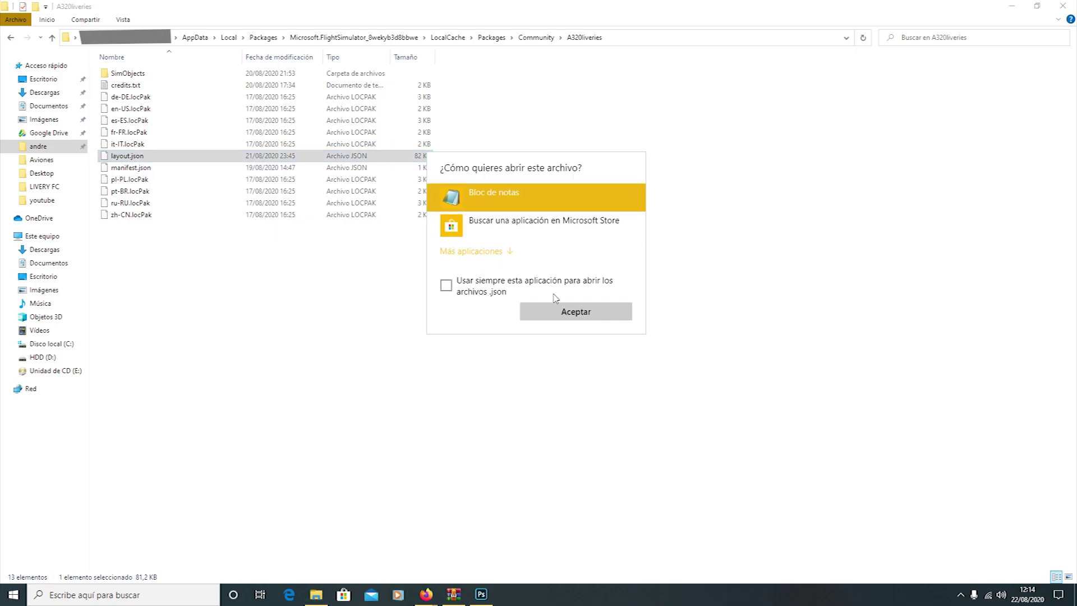
click(561, 312)
drag(720, 90, 710, 89)
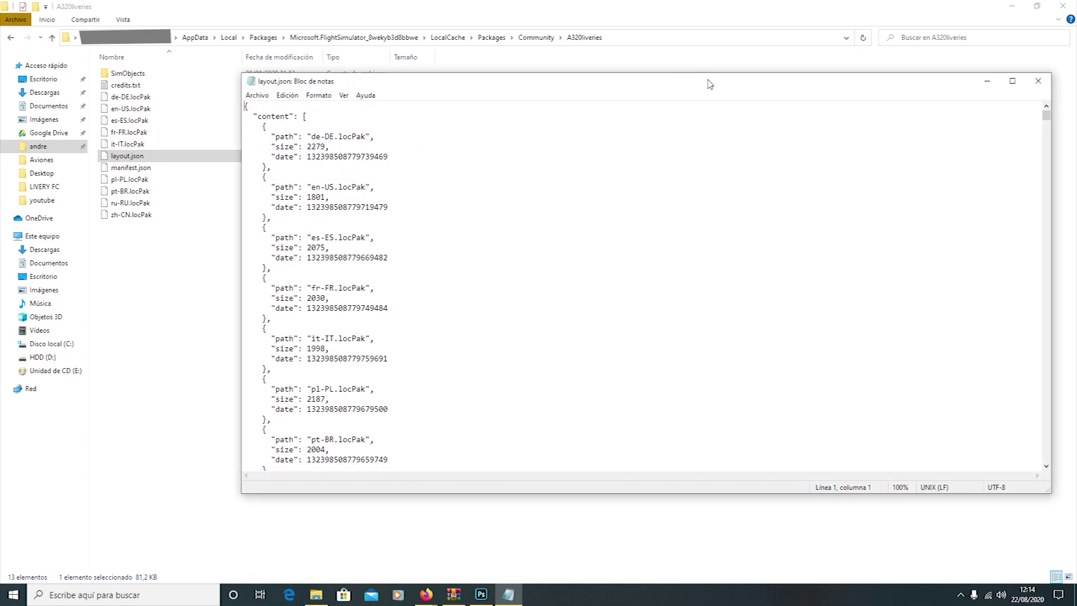
Highlight the complete de-DE.locPak entry in layout.json, from its opening brace to the closing brace and comma.
click(331, 158)
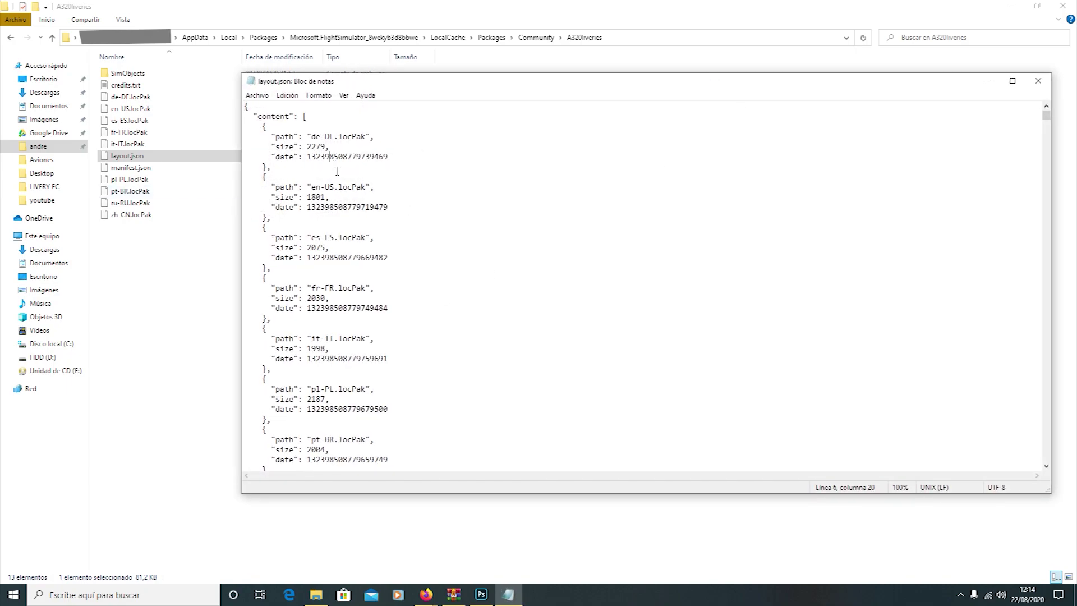
click(264, 127)
drag(253, 137, 331, 167)
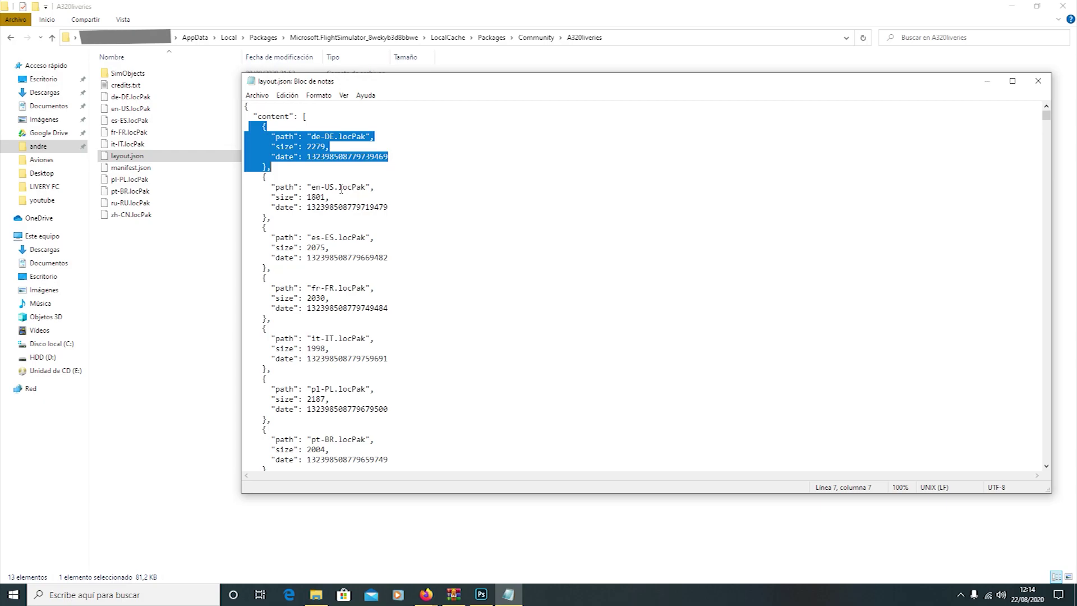
drag(245, 126, 278, 168)
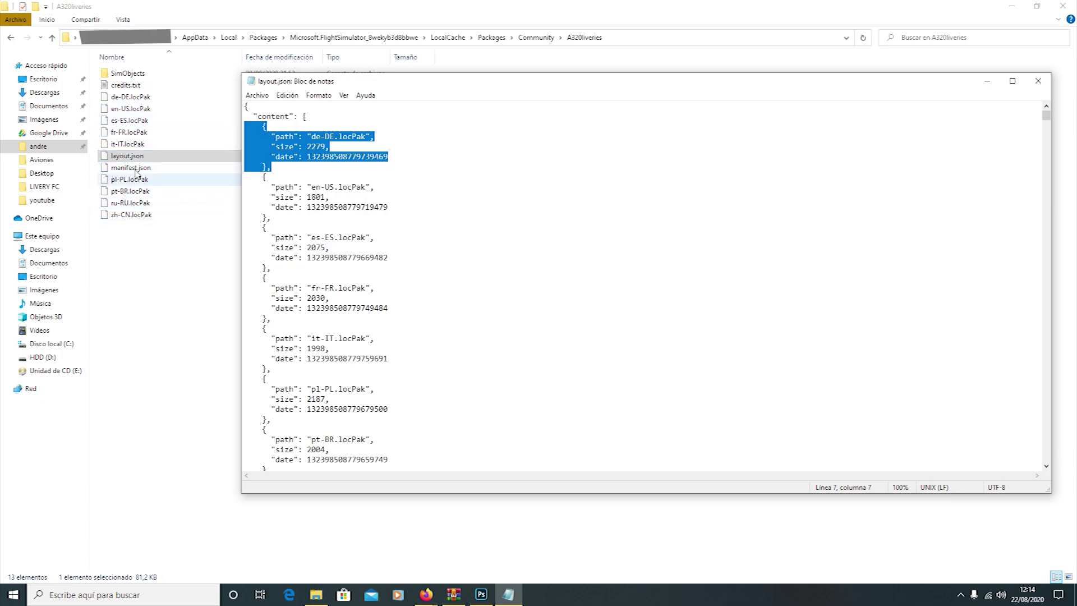
key(Delete)
Find the aircraft.cfg entry in layout.json and open the SimObjects/Airplanes/Asobo_A320_NEO folder to compare it with the path.
scroll(288, 197, down, 8)
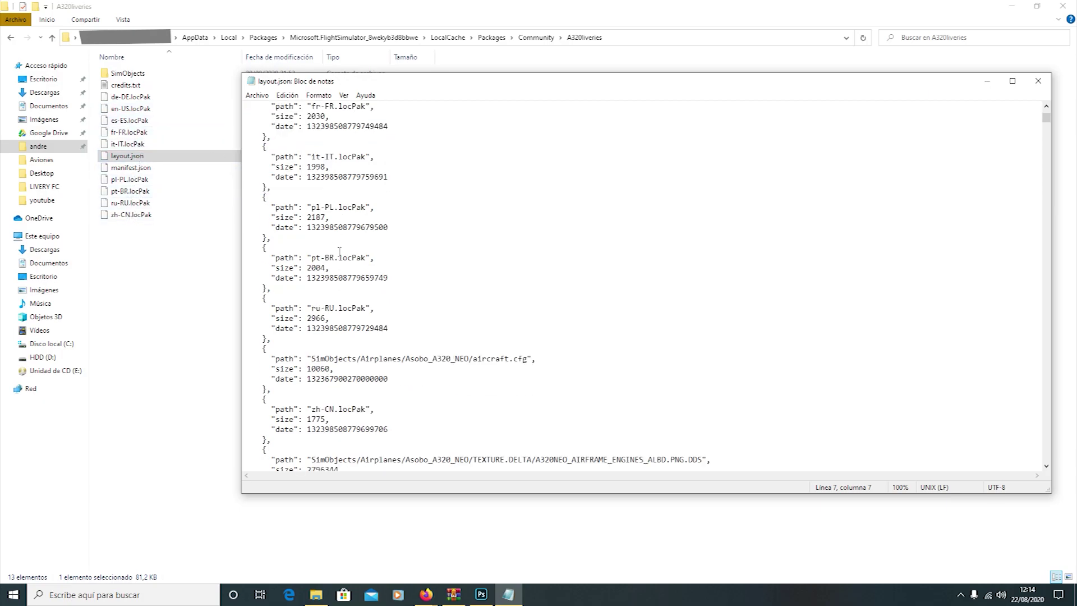
click(443, 278)
double_click(161, 79)
double_click(160, 79)
double_click(160, 79)
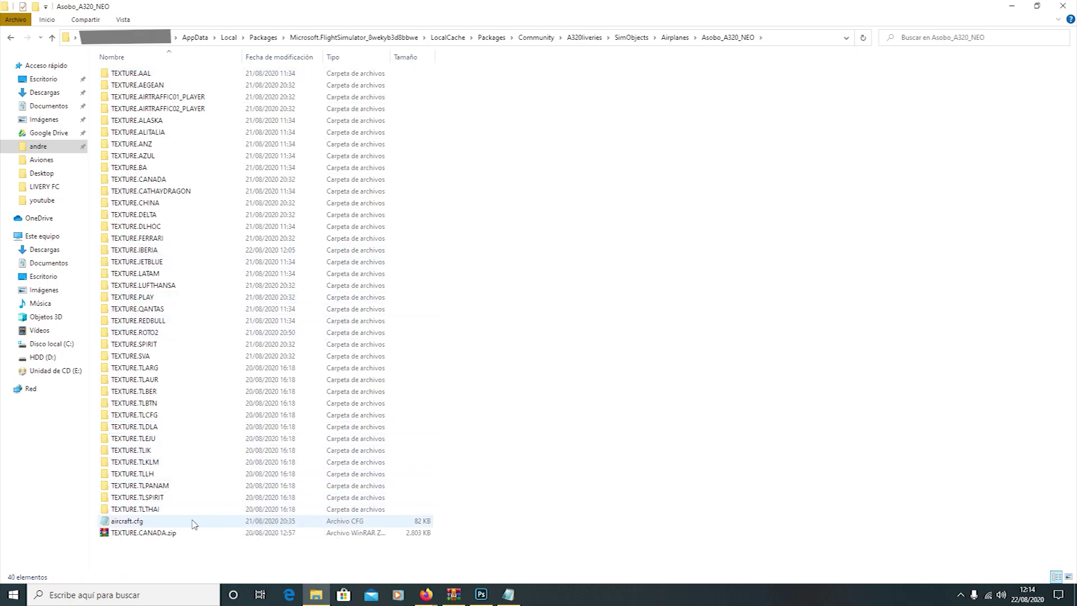
click(506, 596)
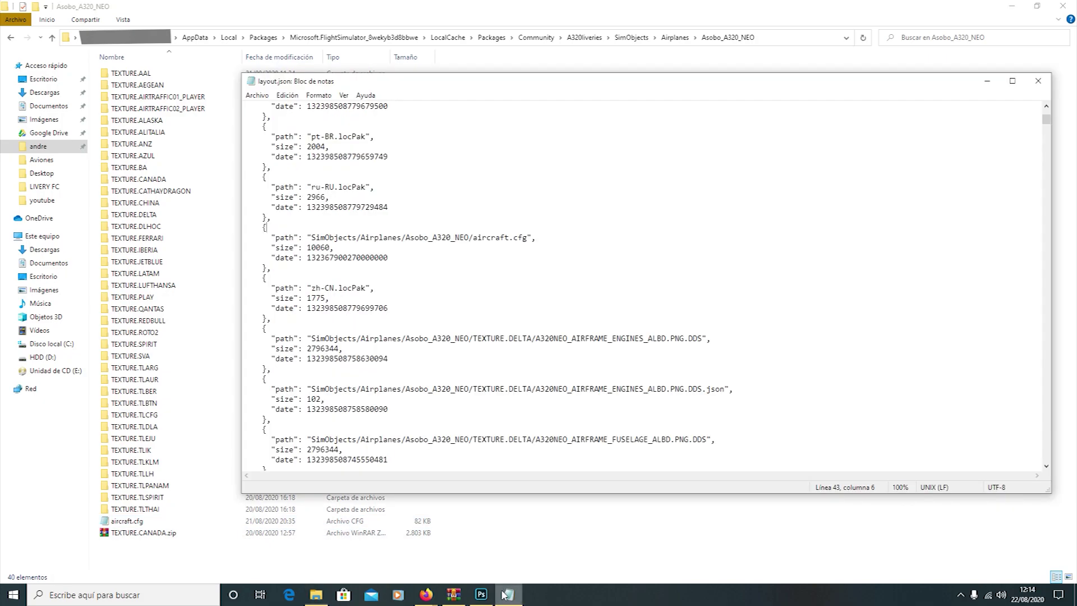
Highlight the aircraft.cfg file name in its Asobo_A320_NEO path in layout.json.
drag(531, 239, 475, 245)
click(317, 242)
drag(310, 242, 528, 241)
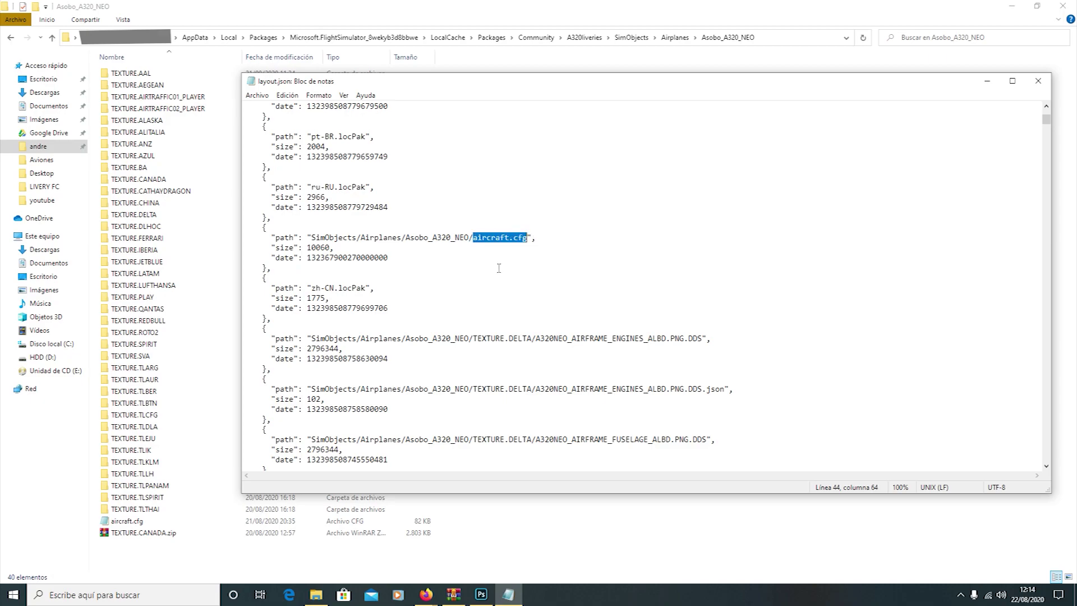
click(537, 300)
Highlight the whole block of TEXTURE.DELTA entries in layout.json, from the engines DDS through thumbnail_small.JPG, and review it.
scroll(538, 304, down, 4)
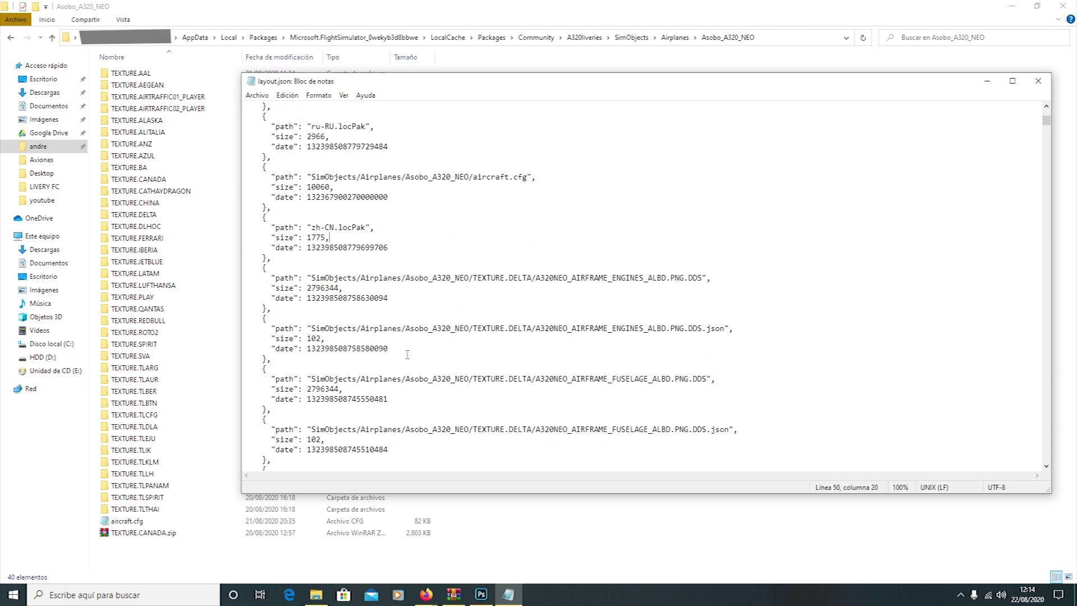
scroll(341, 236, down, 1)
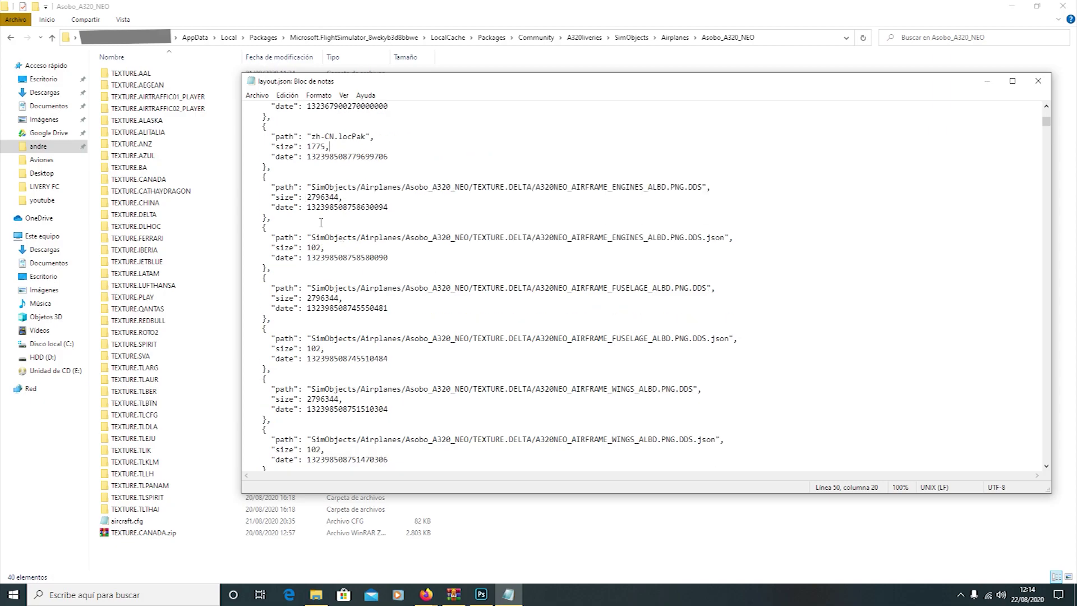
drag(250, 180, 424, 353)
drag(419, 340, 341, 280)
scroll(520, 276, up, 2)
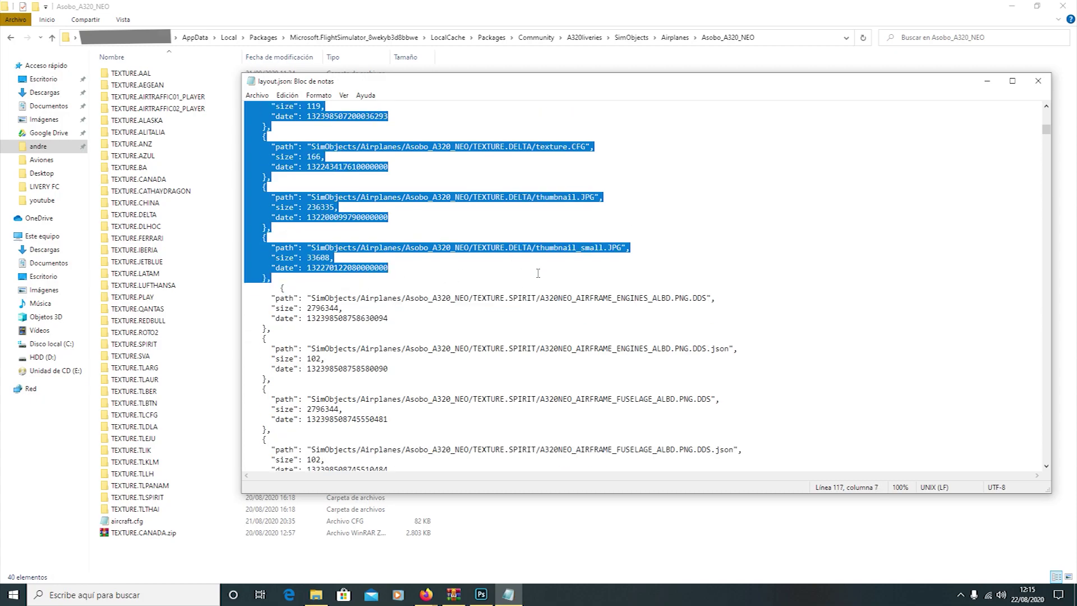
scroll(536, 261, up, 6)
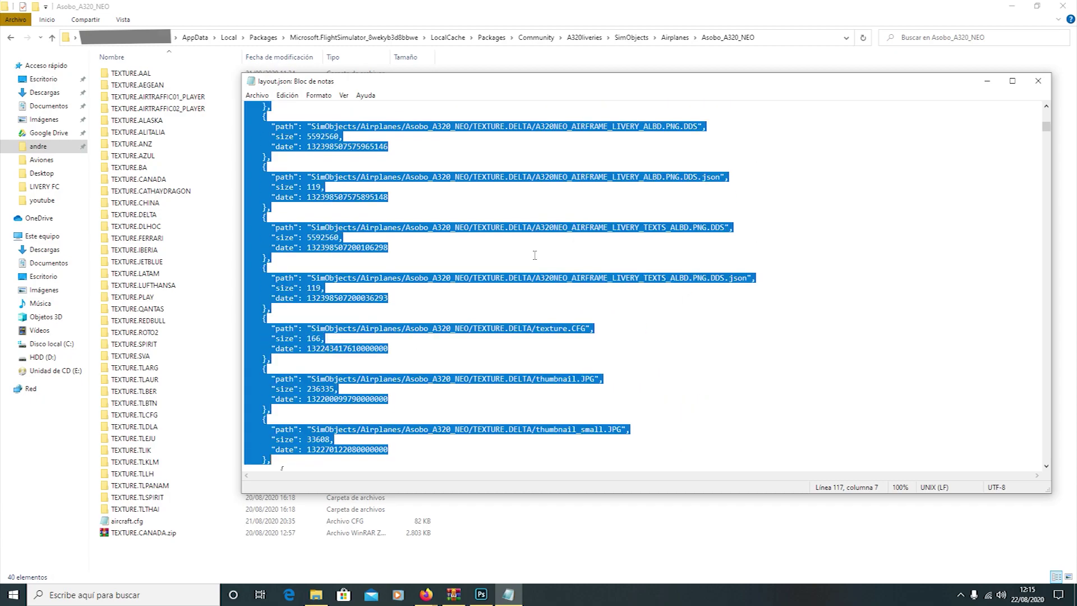
scroll(534, 256, up, 8)
scroll(539, 242, down, 4)
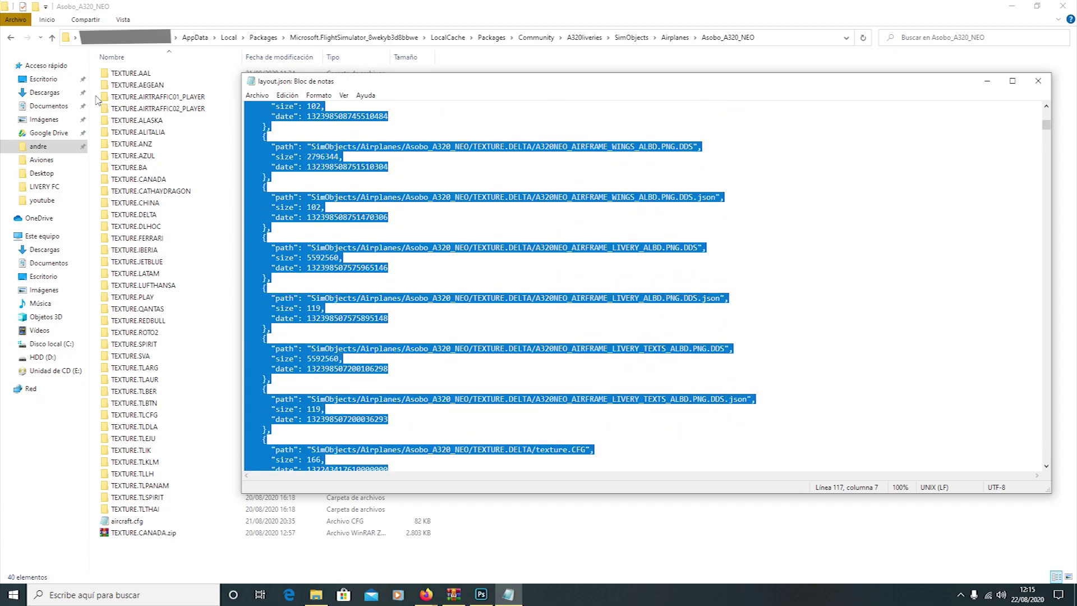
Open the TEXTURE.DELTA folder and place the layout.json window so that the folder's full file names stay readable beside it.
click(136, 215)
double_click(137, 215)
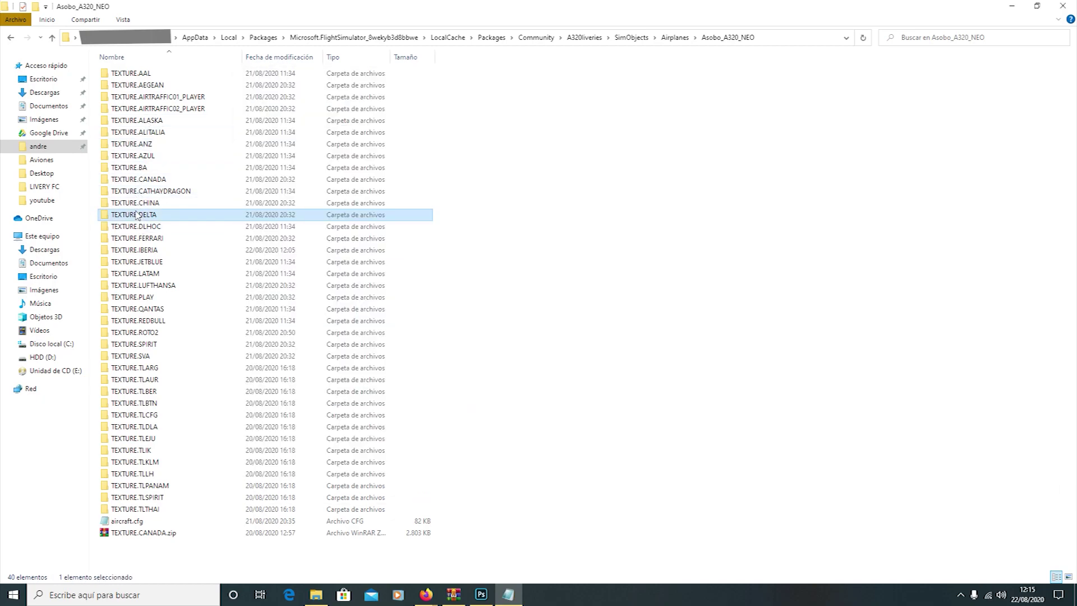
click(508, 593)
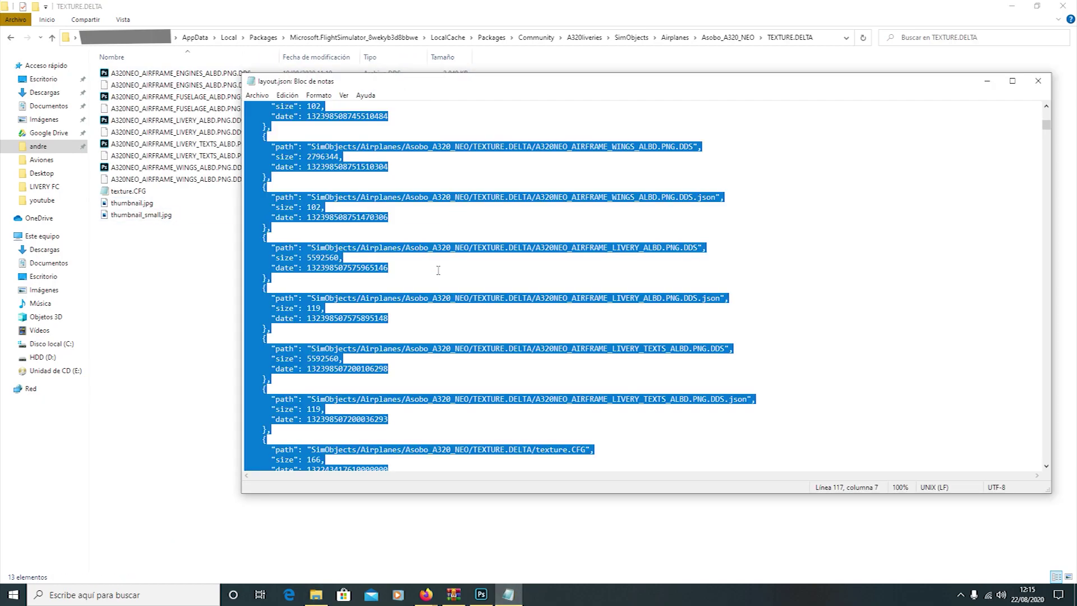
scroll(466, 300, up, 9)
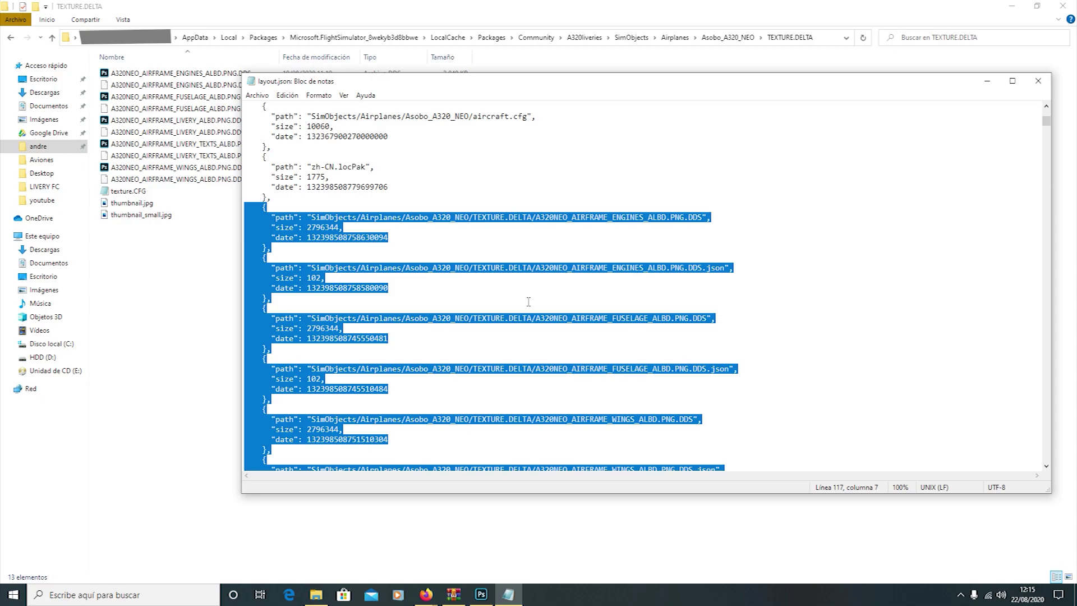
drag(663, 84, 702, 67)
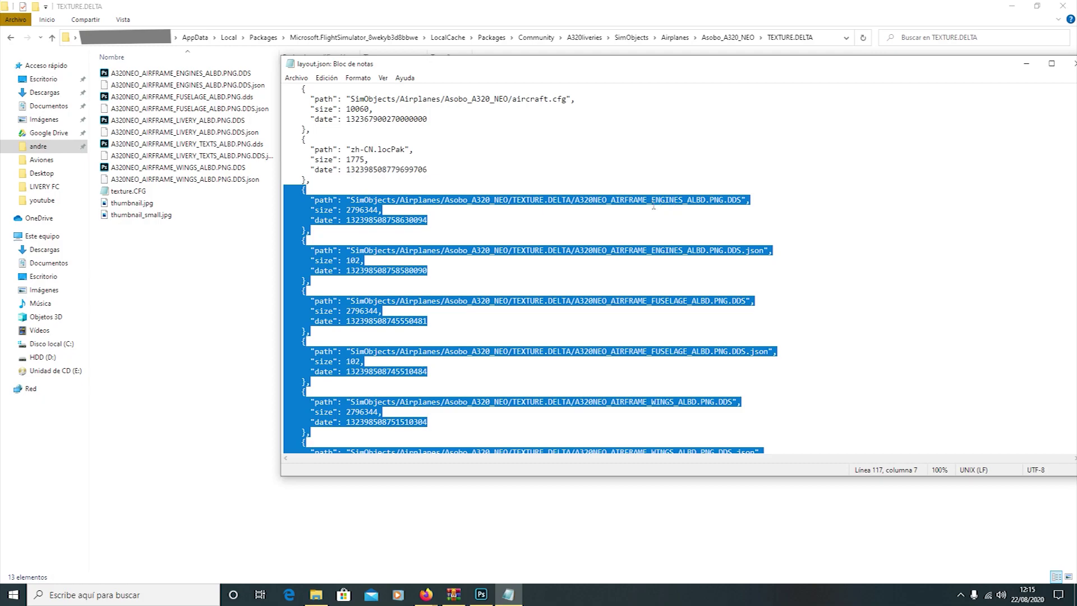
Highlight the A320NEO_AIRFRAME_ENGINES_ALBD.PNG.DDS file name in its path and point out the matching .json entry.
drag(575, 200, 747, 203)
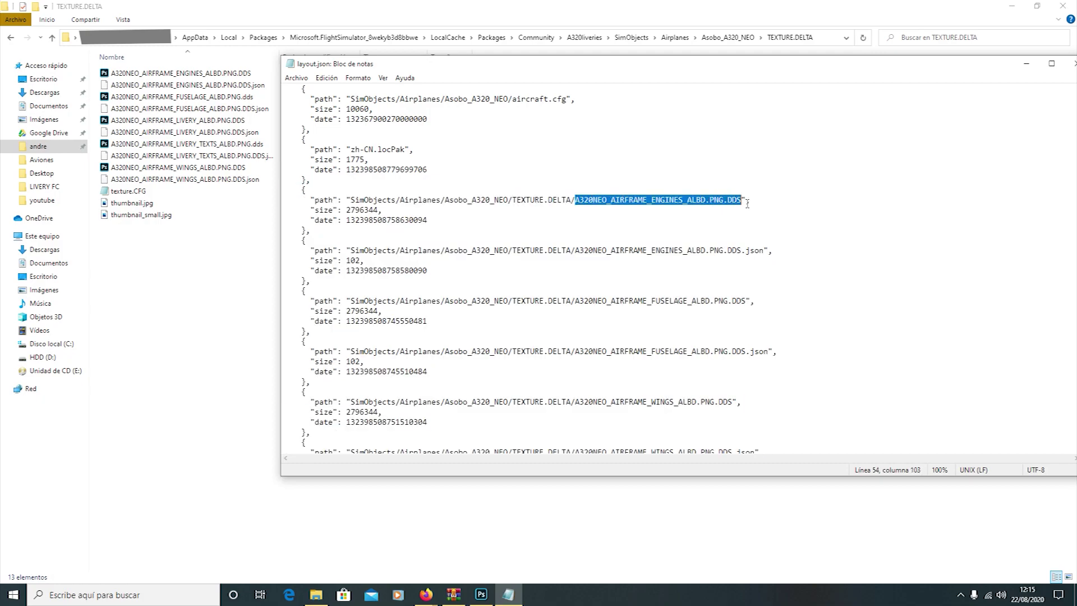
click(753, 251)
key(Down)
key(Down)
key(Down)
key(Down)
key(Down)
key(Down)
key(Down)
key(Down)
key(Down)
key(Down)
key(Down)
scroll(724, 275, down, 5)
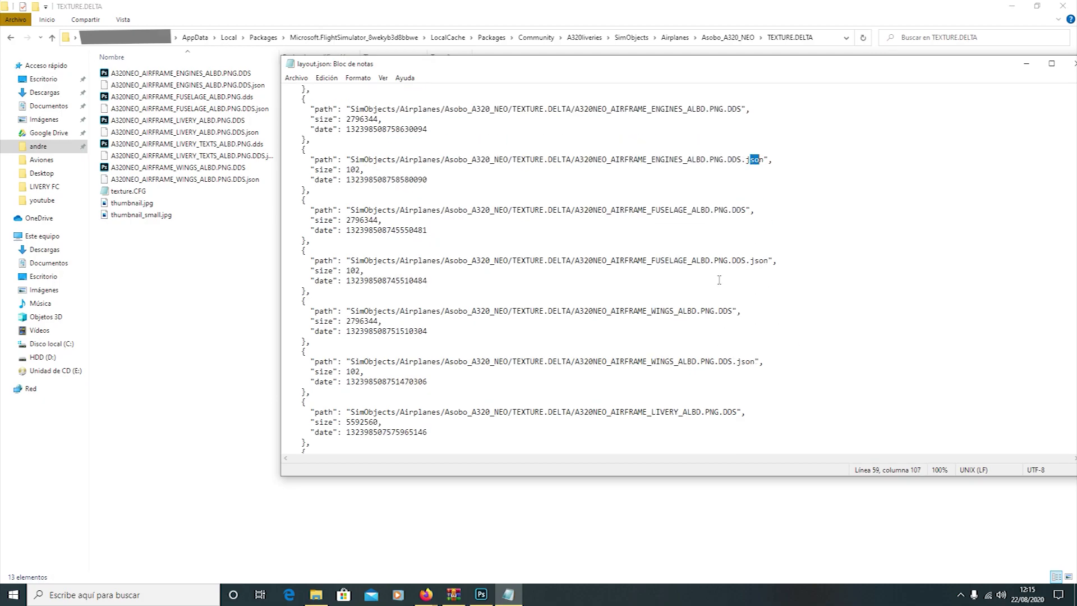
Compare the remaining TEXTURE.DELTA entries with the folder's files and highlight thumbnail.JPG in its path.
scroll(711, 310, down, 5)
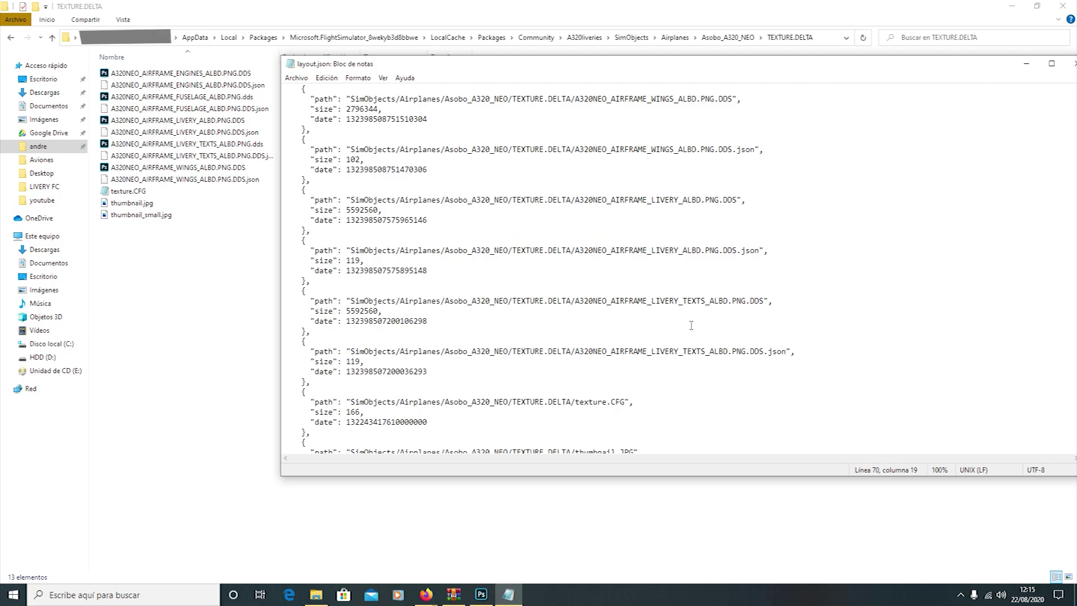
scroll(617, 360, down, 2)
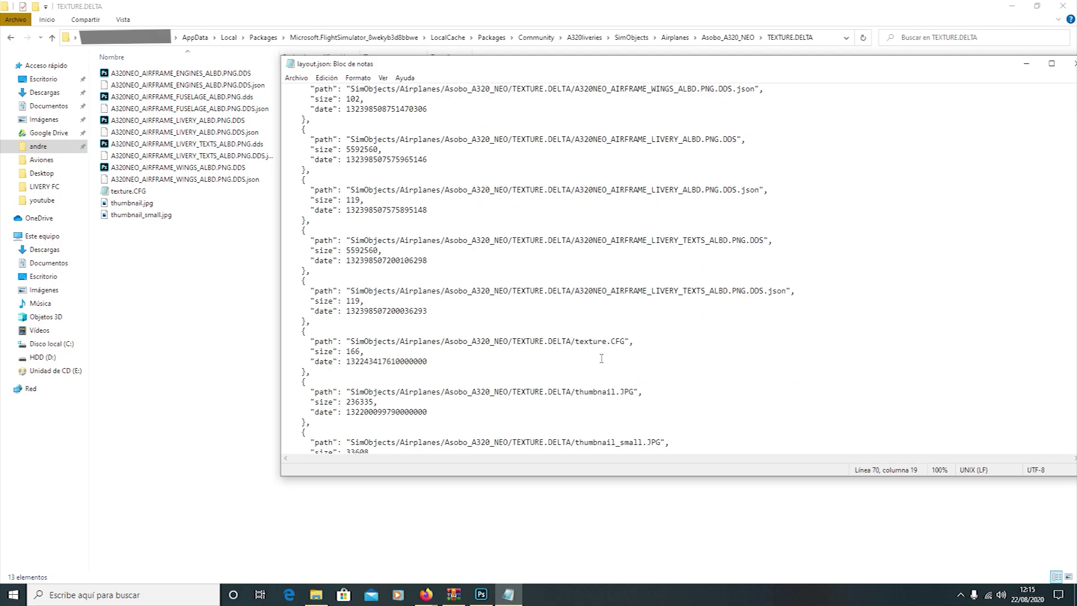
scroll(601, 395, down, 1)
drag(571, 362, 630, 365)
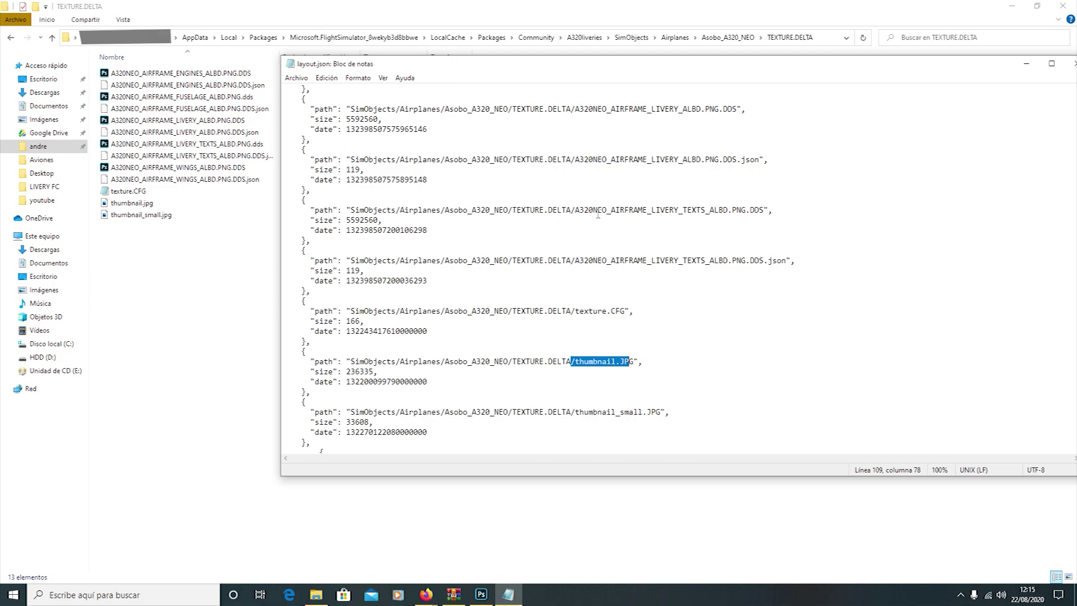
Go to the end of layout.json and examine how the TEXTURE.ROTO2 entries close with a brace and comma.
drag(845, 68, 803, 55)
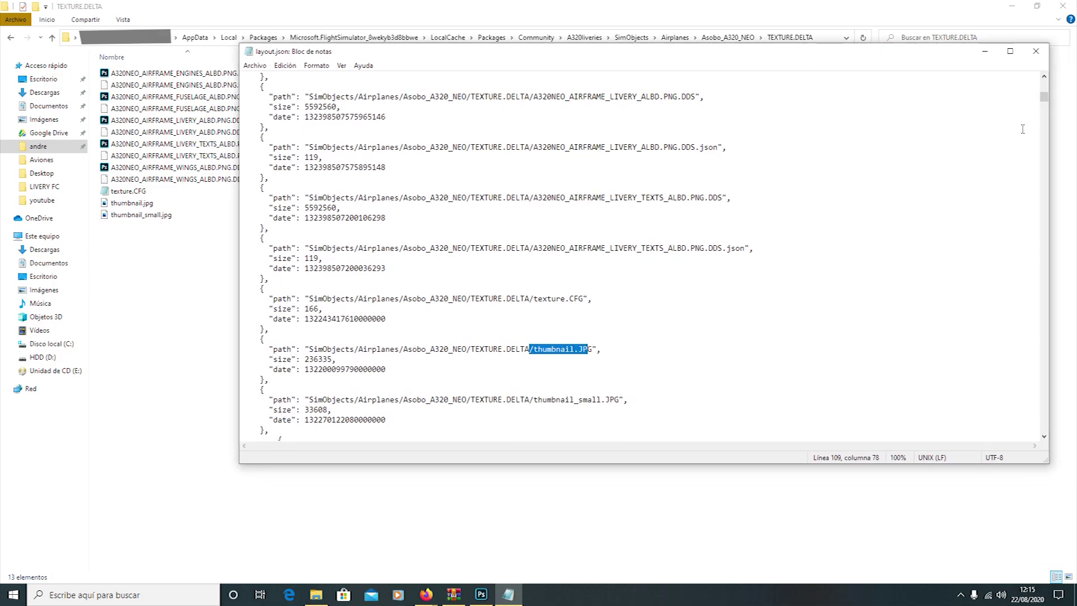
drag(1043, 96, 1043, 425)
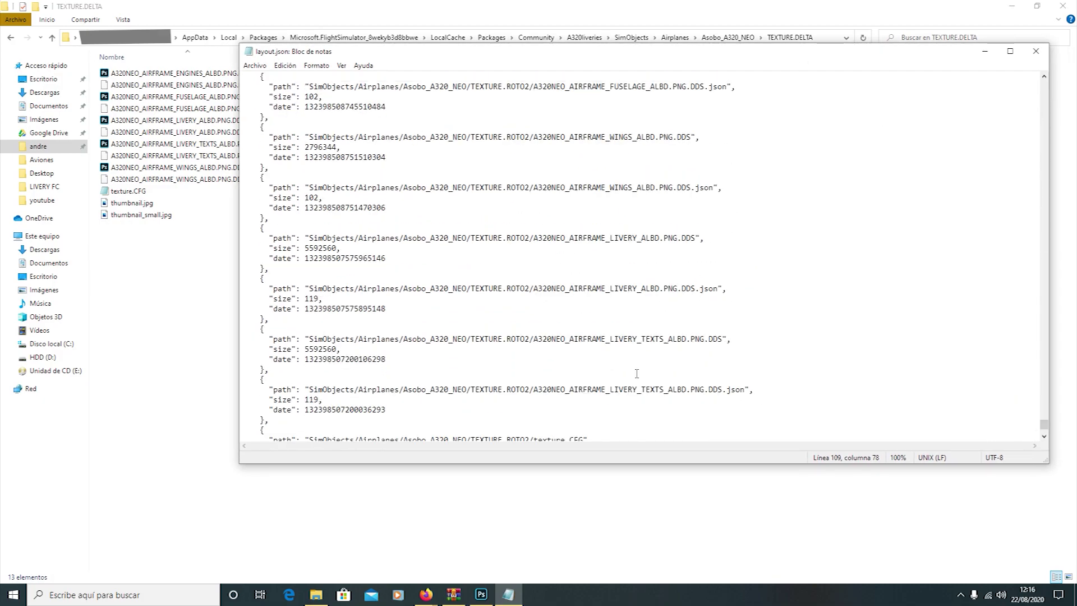
scroll(688, 387, down, 5)
click(335, 414)
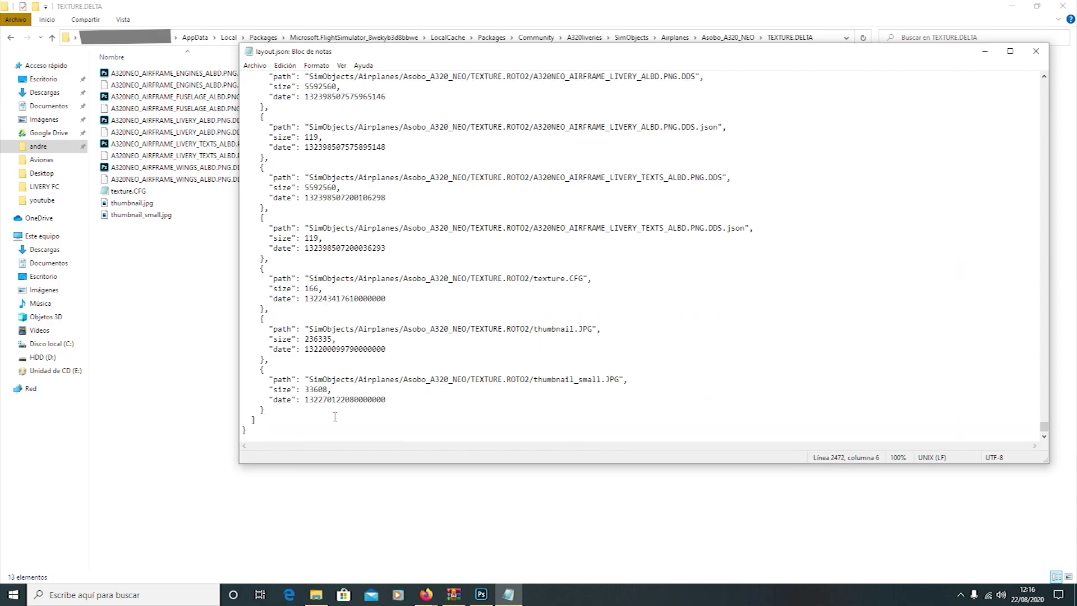
scroll(335, 416, up, 5)
scroll(335, 416, down, 2)
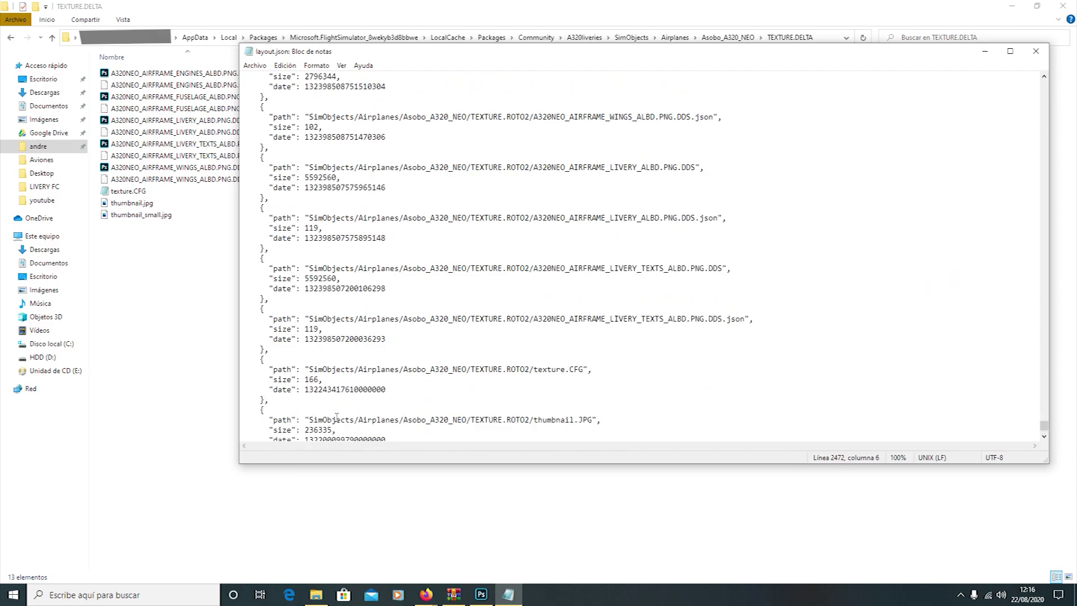
drag(265, 147, 269, 147)
Try adding a comma and a new line after the closing brace of the last TEXTURE.ROTO2 entry.
scroll(270, 187, down, 3)
click(290, 411)
text(,)
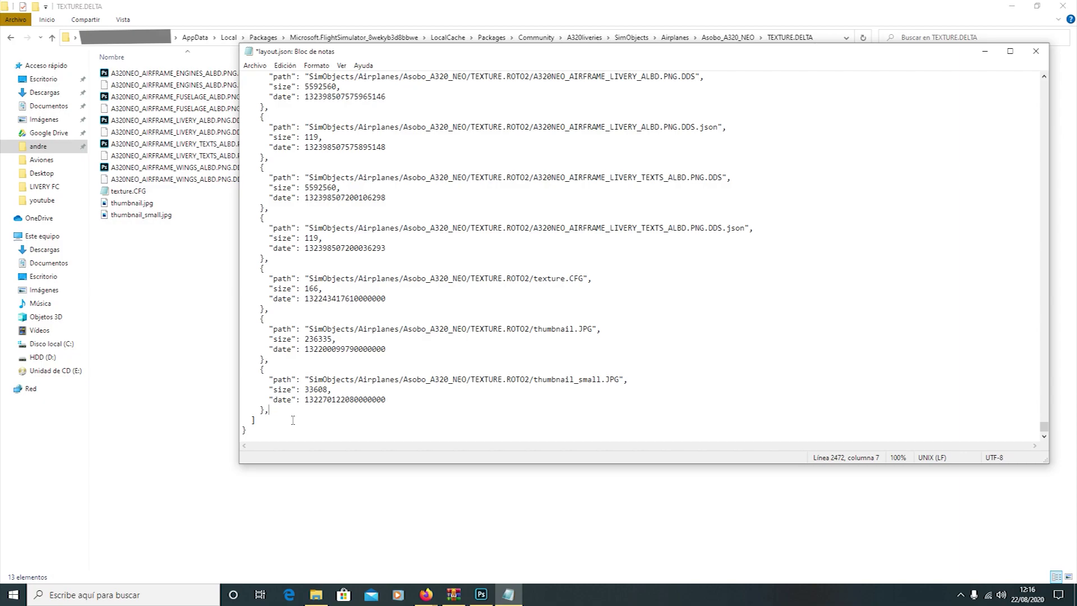
key(BackSpace)
text(,)
key(Return)
key(BackSpace)
text(,)
key(BackSpace)
Highlight the closing square bracket and final brace that end layout.json.
click(259, 431)
mouse_move(256, 428)
mouse_down()
mouse_move(246, 400)
mouse_move(245, 412)
mouse_up()
click(275, 420)
drag(243, 419, 255, 444)
click(248, 402)
scroll(420, 393, up, 2)
scroll(568, 344, down, 2)
Highlight the ROTO2 part of the texture folder name in the paths of the last five entries.
drag(506, 381, 530, 384)
click(507, 384)
drag(506, 383, 530, 384)
drag(506, 332, 533, 332)
drag(506, 279, 530, 279)
drag(506, 228, 530, 228)
drag(506, 178, 530, 178)
Highlight the size and date lines of the TEXTURE.ROTO2 thumbnail.JPG entry.
scroll(527, 274, up, 2)
click(599, 231)
scroll(598, 232, down, 2)
drag(396, 350, 243, 341)
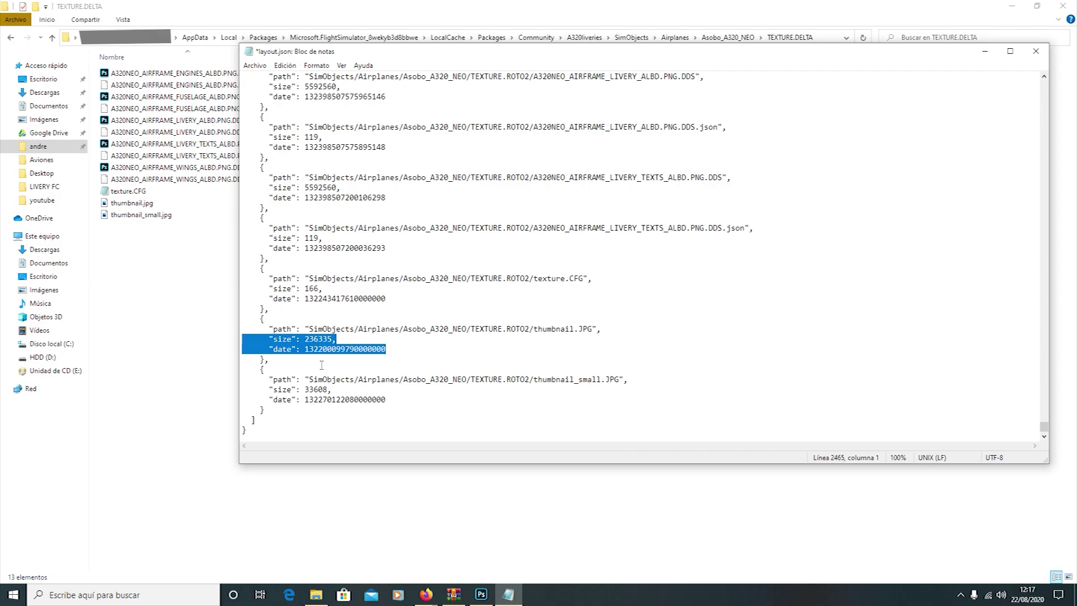
key(Right)
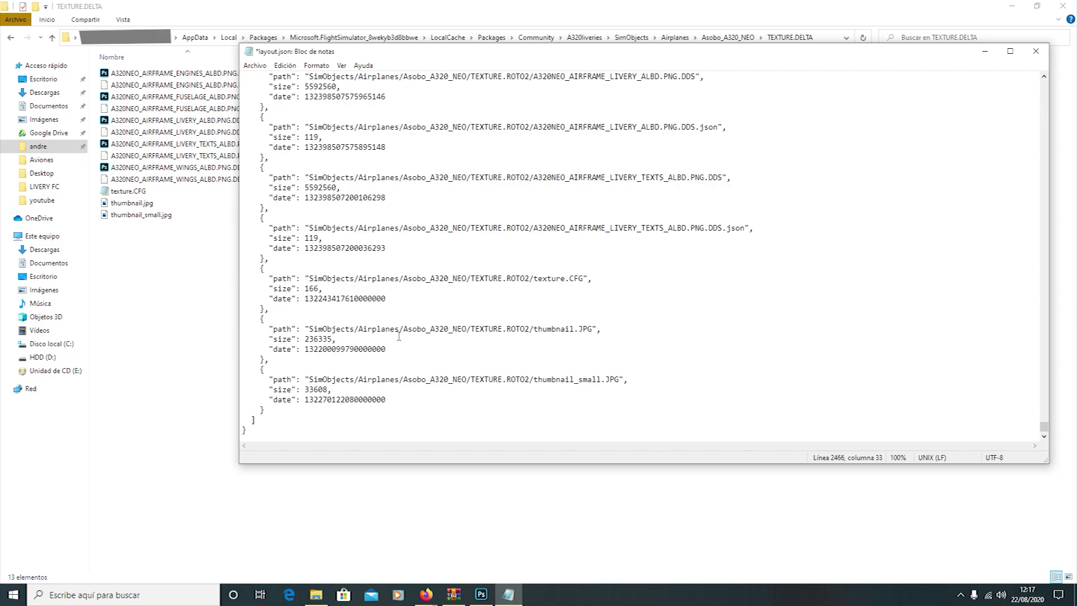
Close layout.json and go back up to the Asobo_A320_NEO folder.
click(254, 65)
click(815, 102)
click(1036, 51)
click(541, 303)
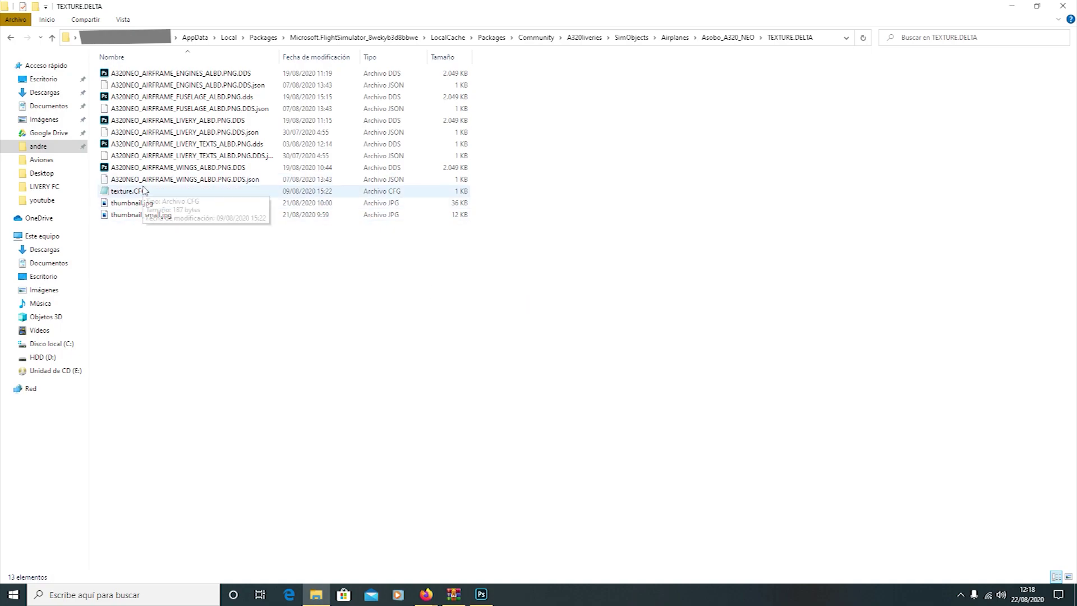
click(740, 38)
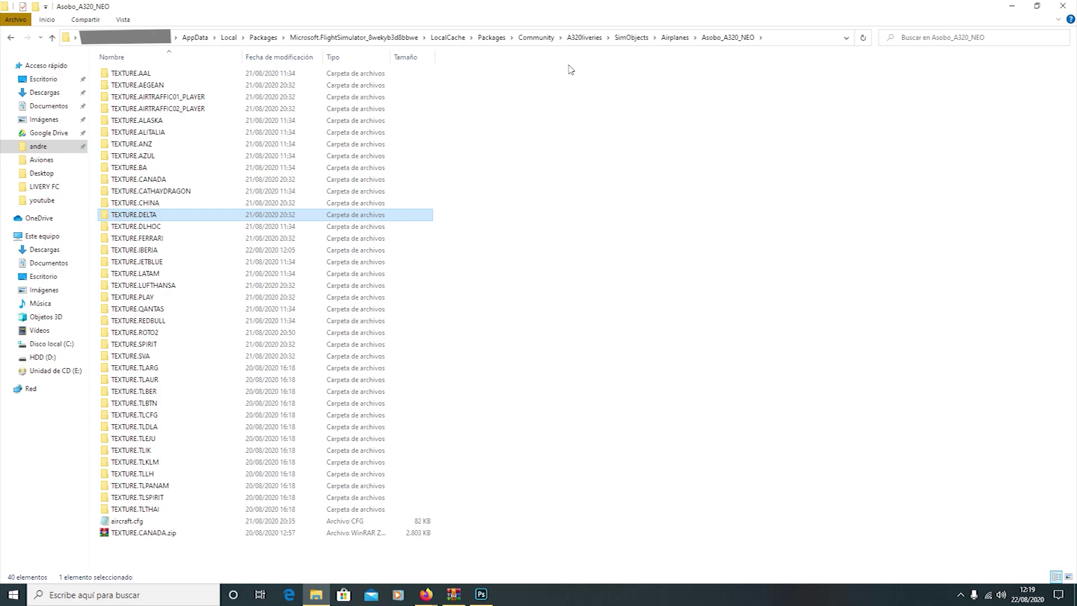
click(558, 120)
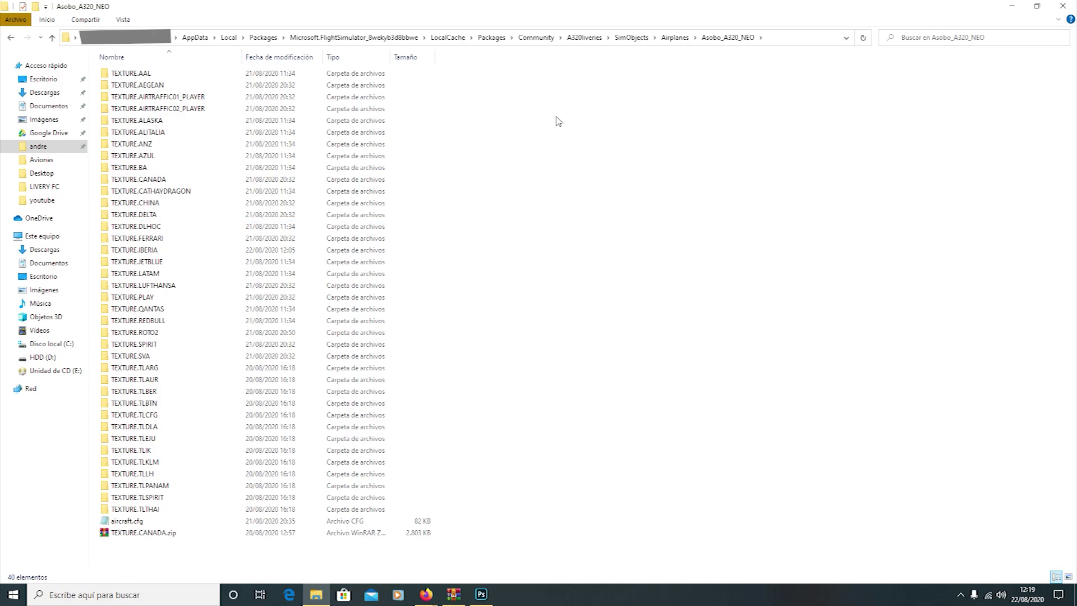